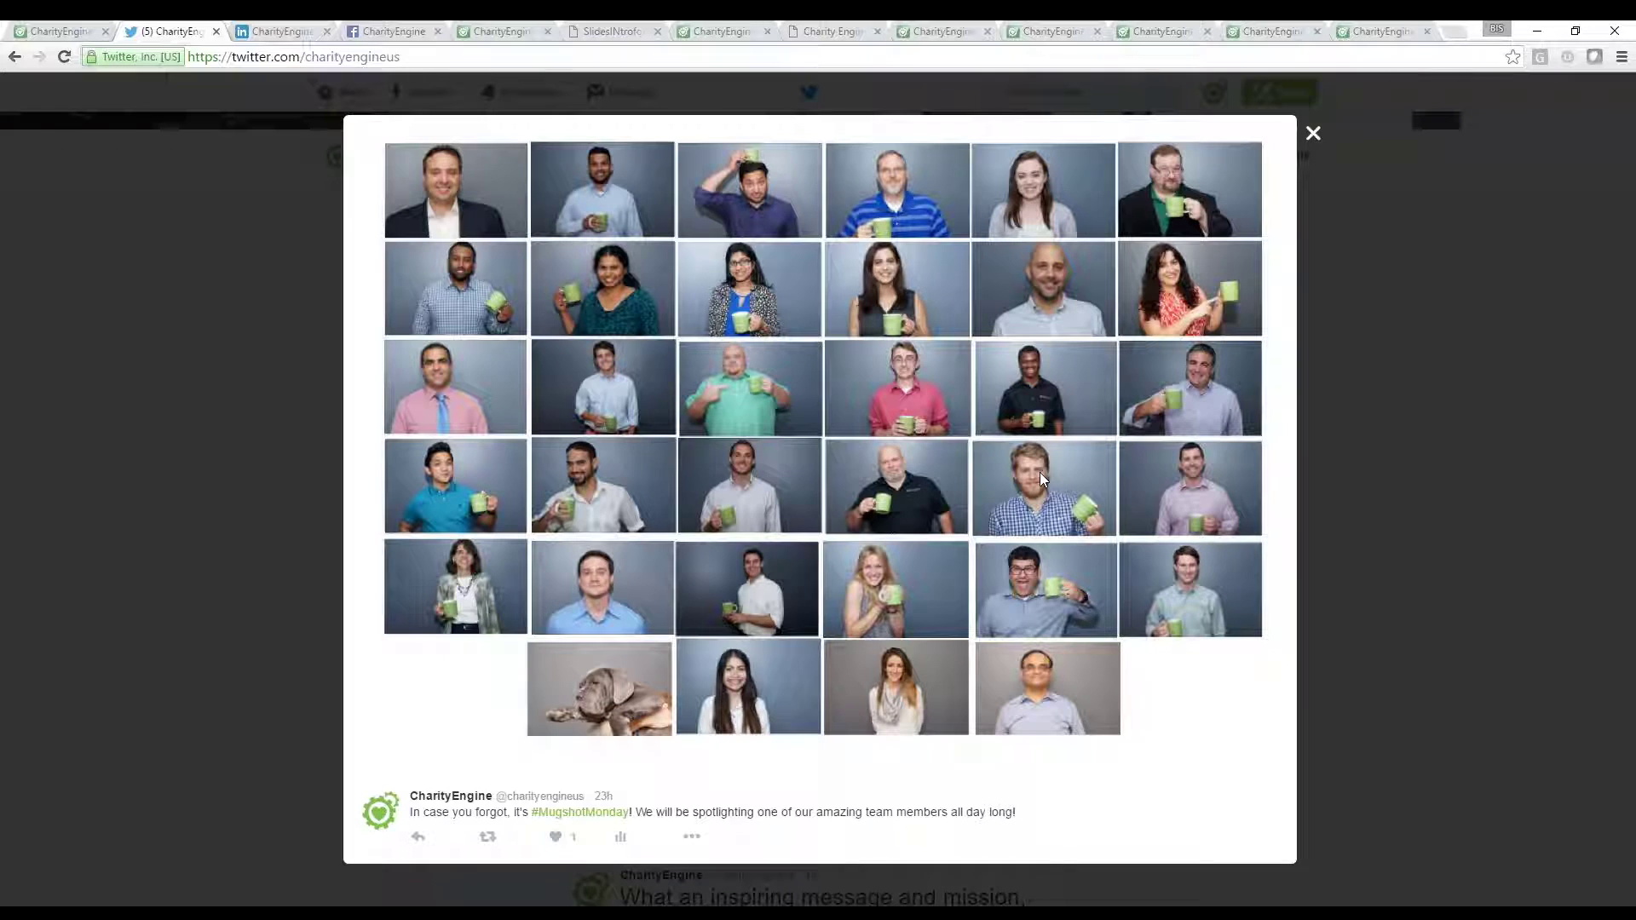
Step: Close the enlarged team photo and look through the #MugshotMonday and #MondayMotivation tweets on the CharityEngine Twitter profile
{"action": "left_click", "coordinate": [1313, 134]}
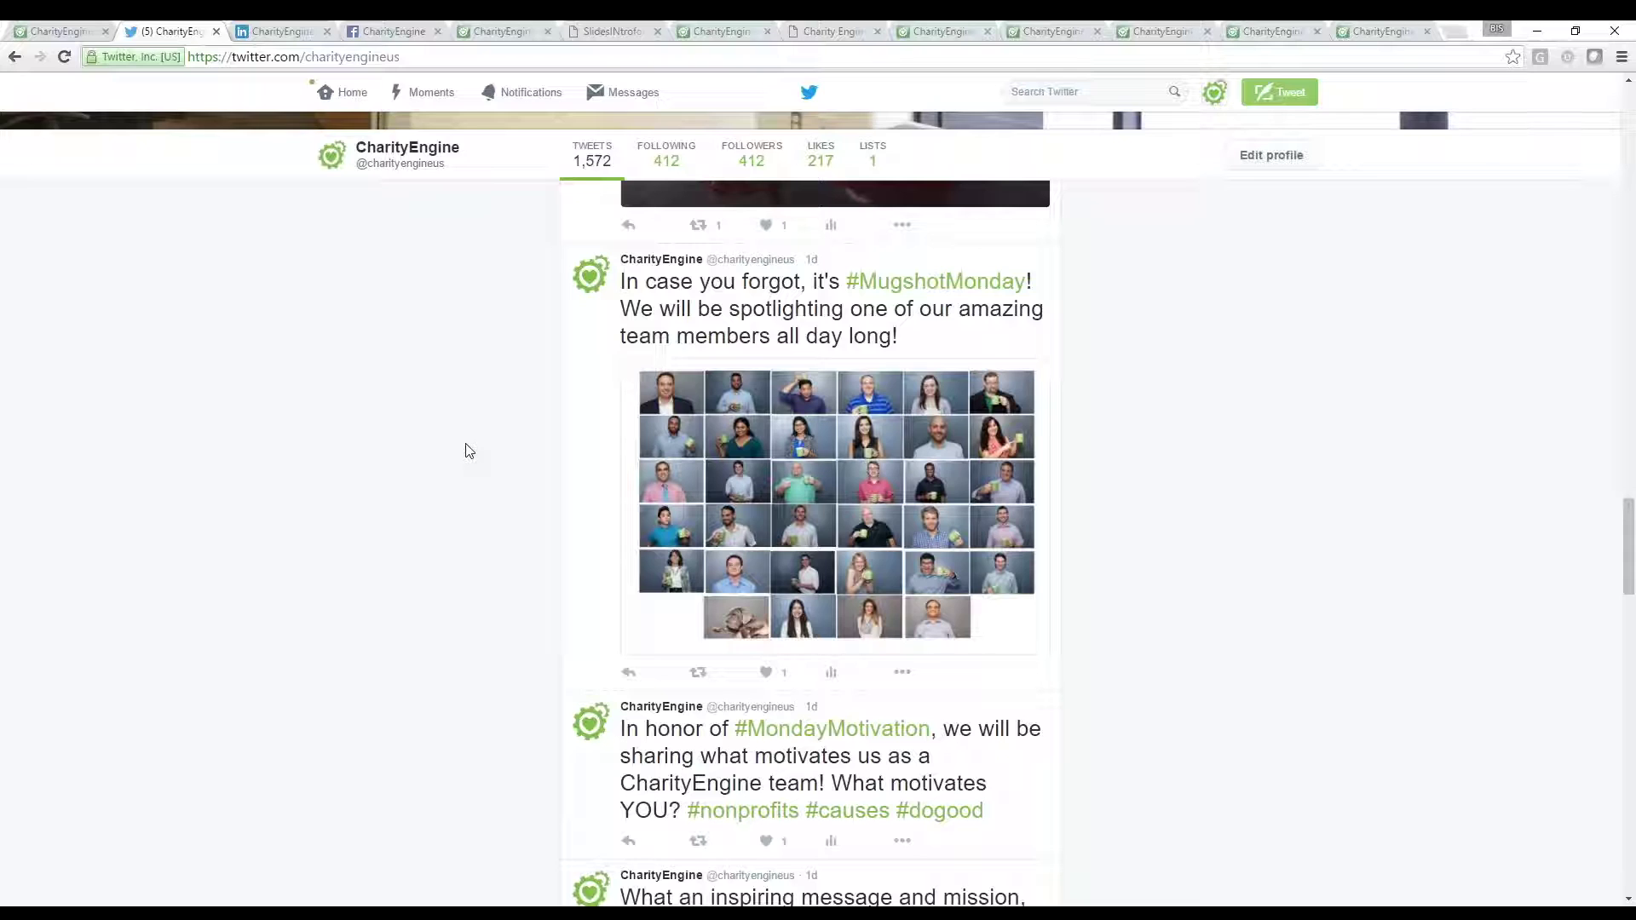
{"action": "scroll", "coordinate": [467, 450], "scroll_direction": "down", "scroll_amount": 3}
{"action": "scroll", "coordinate": [467, 451], "scroll_direction": "up", "scroll_amount": 3}
{"action": "scroll", "coordinate": [467, 451], "scroll_direction": "up", "scroll_amount": 10}
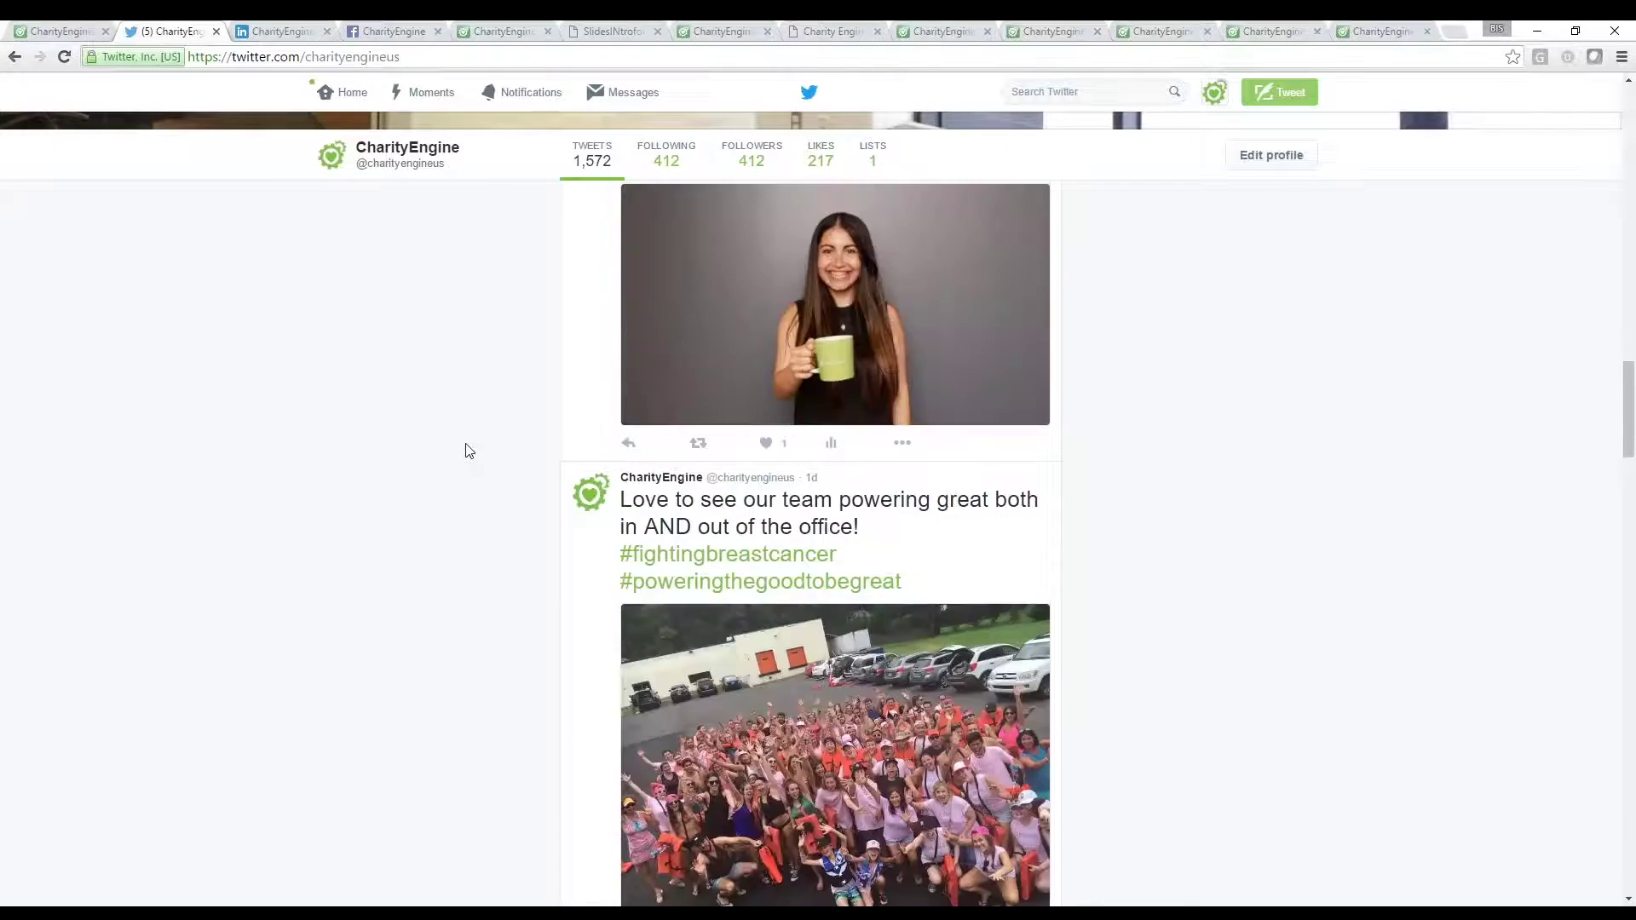
{"action": "scroll", "coordinate": [467, 451], "scroll_direction": "down", "scroll_amount": 6}
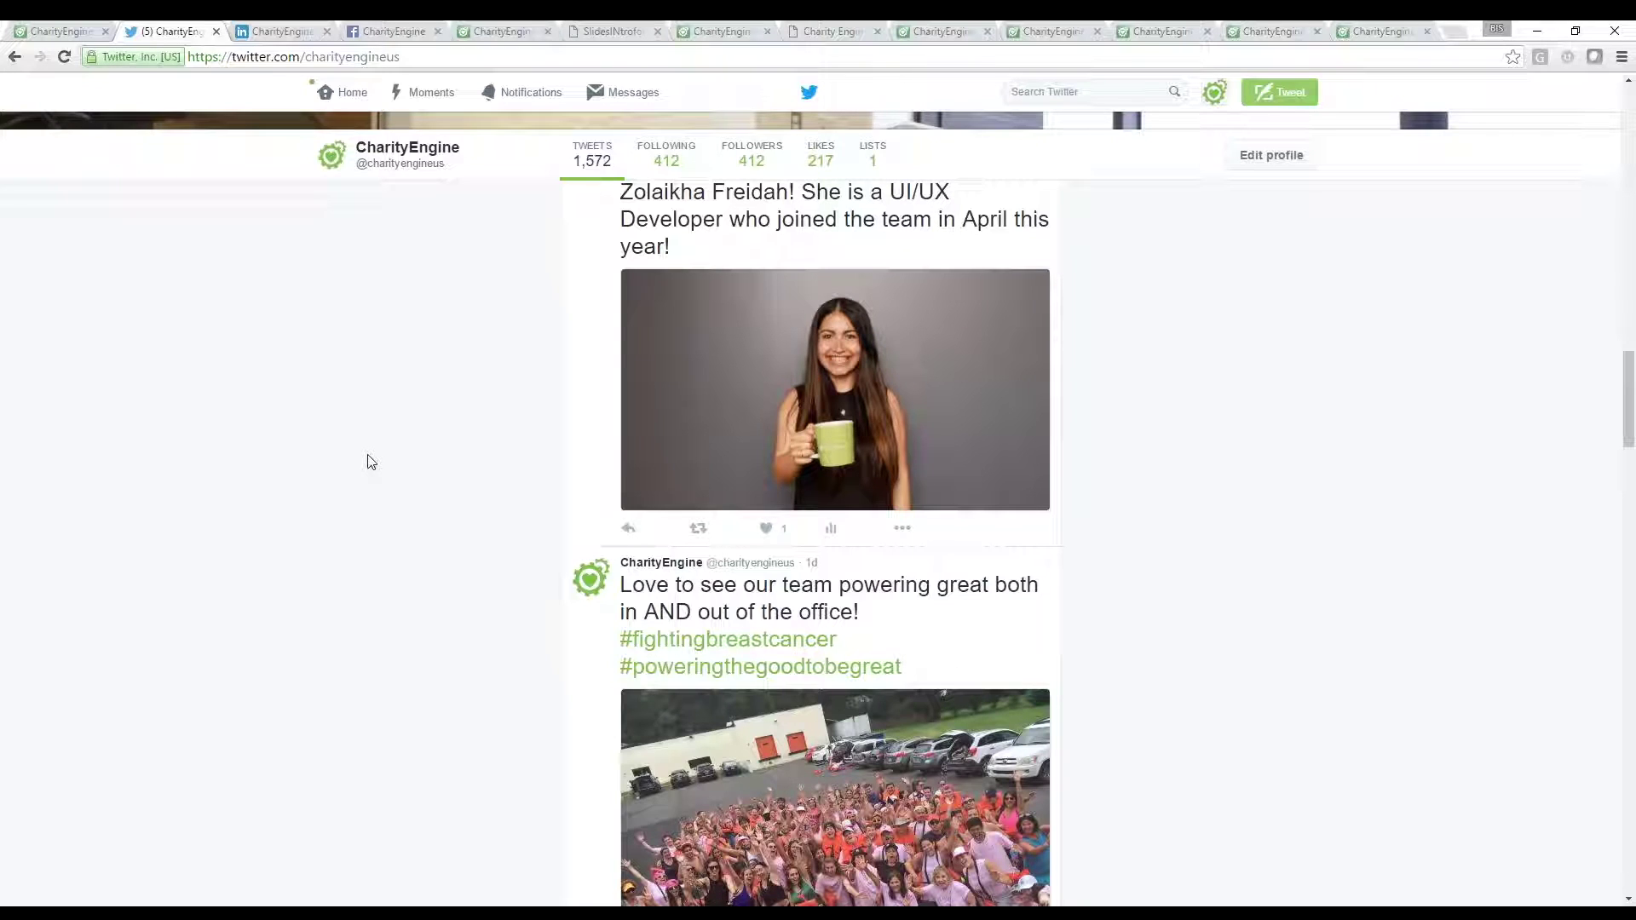
{"action": "scroll", "coordinate": [371, 460], "scroll_direction": "up", "scroll_amount": 12}
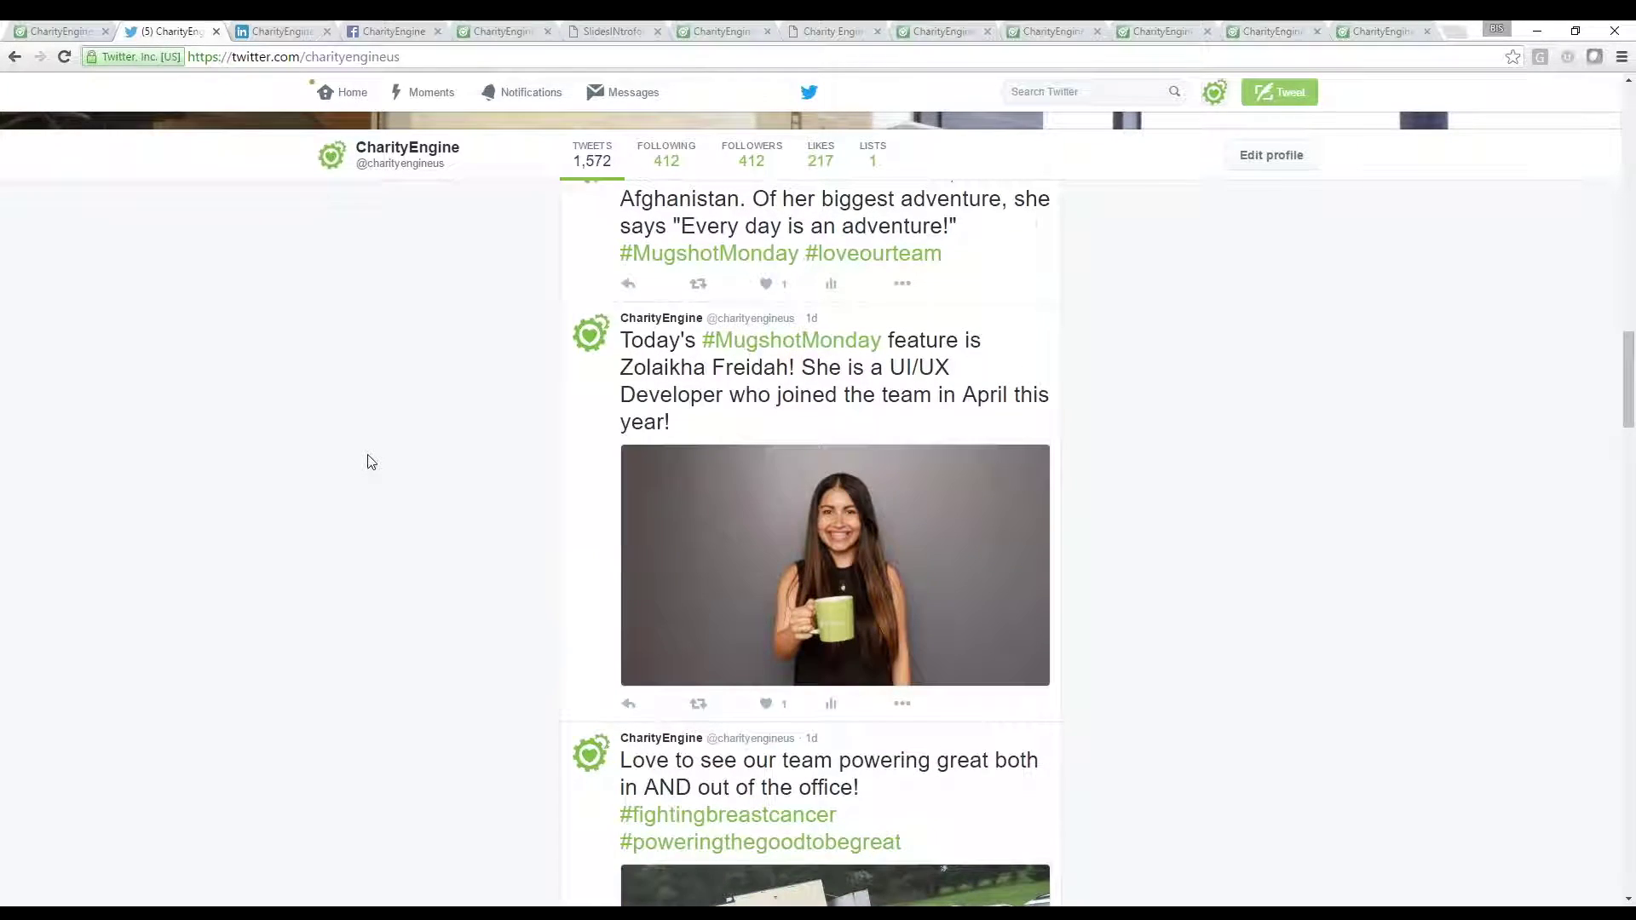
{"action": "scroll", "coordinate": [371, 461], "scroll_direction": "up", "scroll_amount": 2}
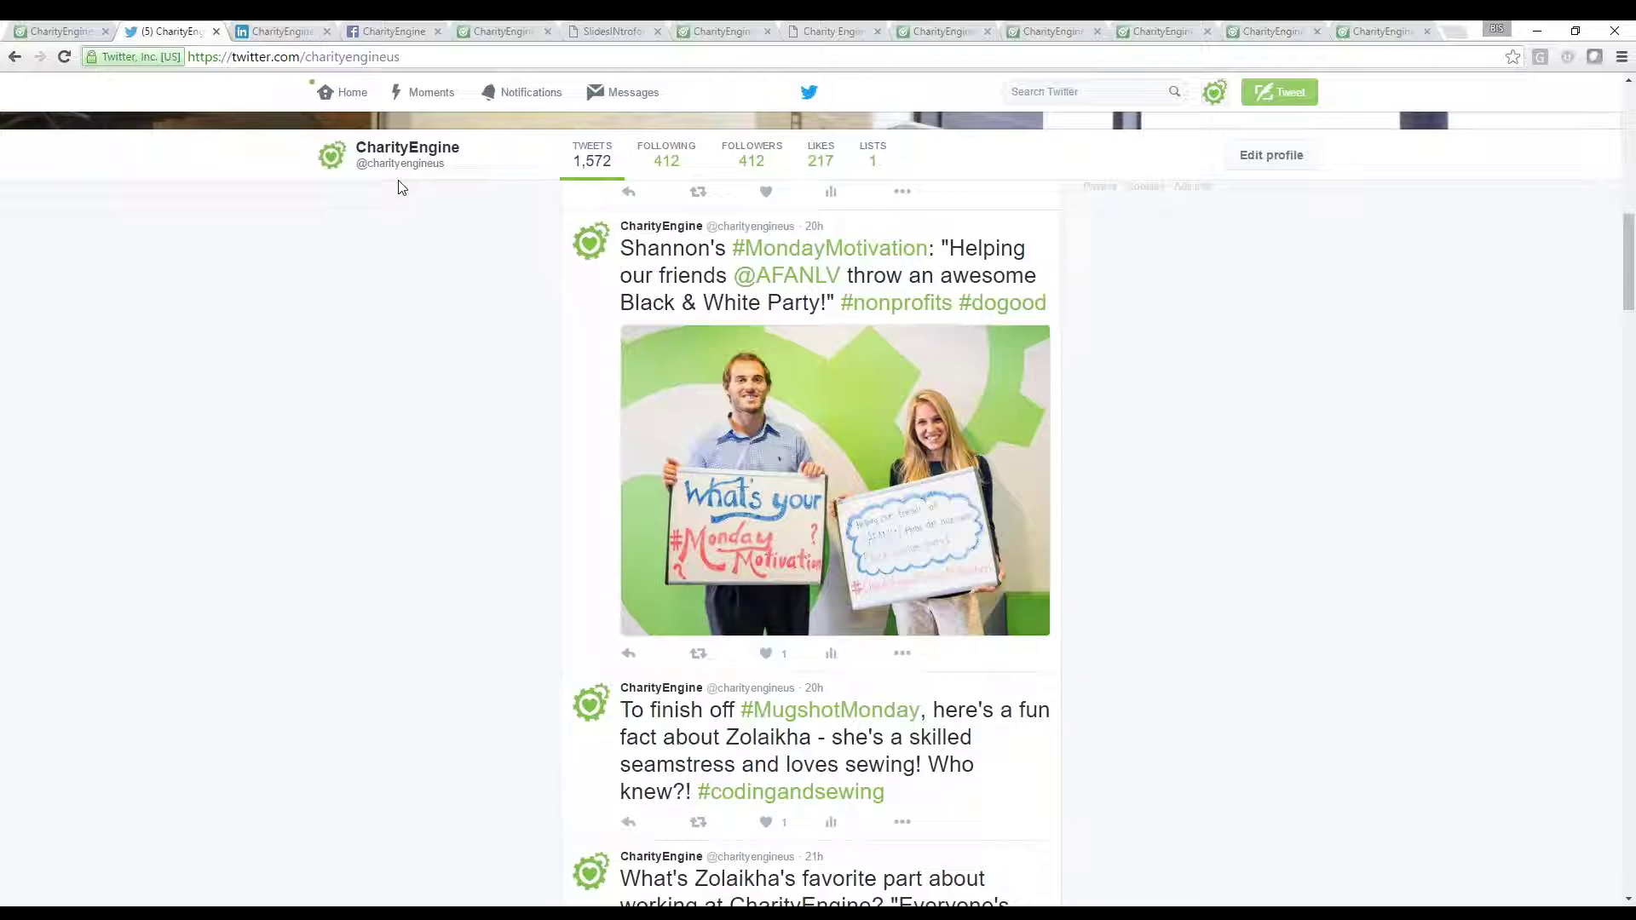
Step: Look at CharityEngine's LinkedIn company updates and its Facebook page
{"action": "left_click", "coordinate": [294, 32]}
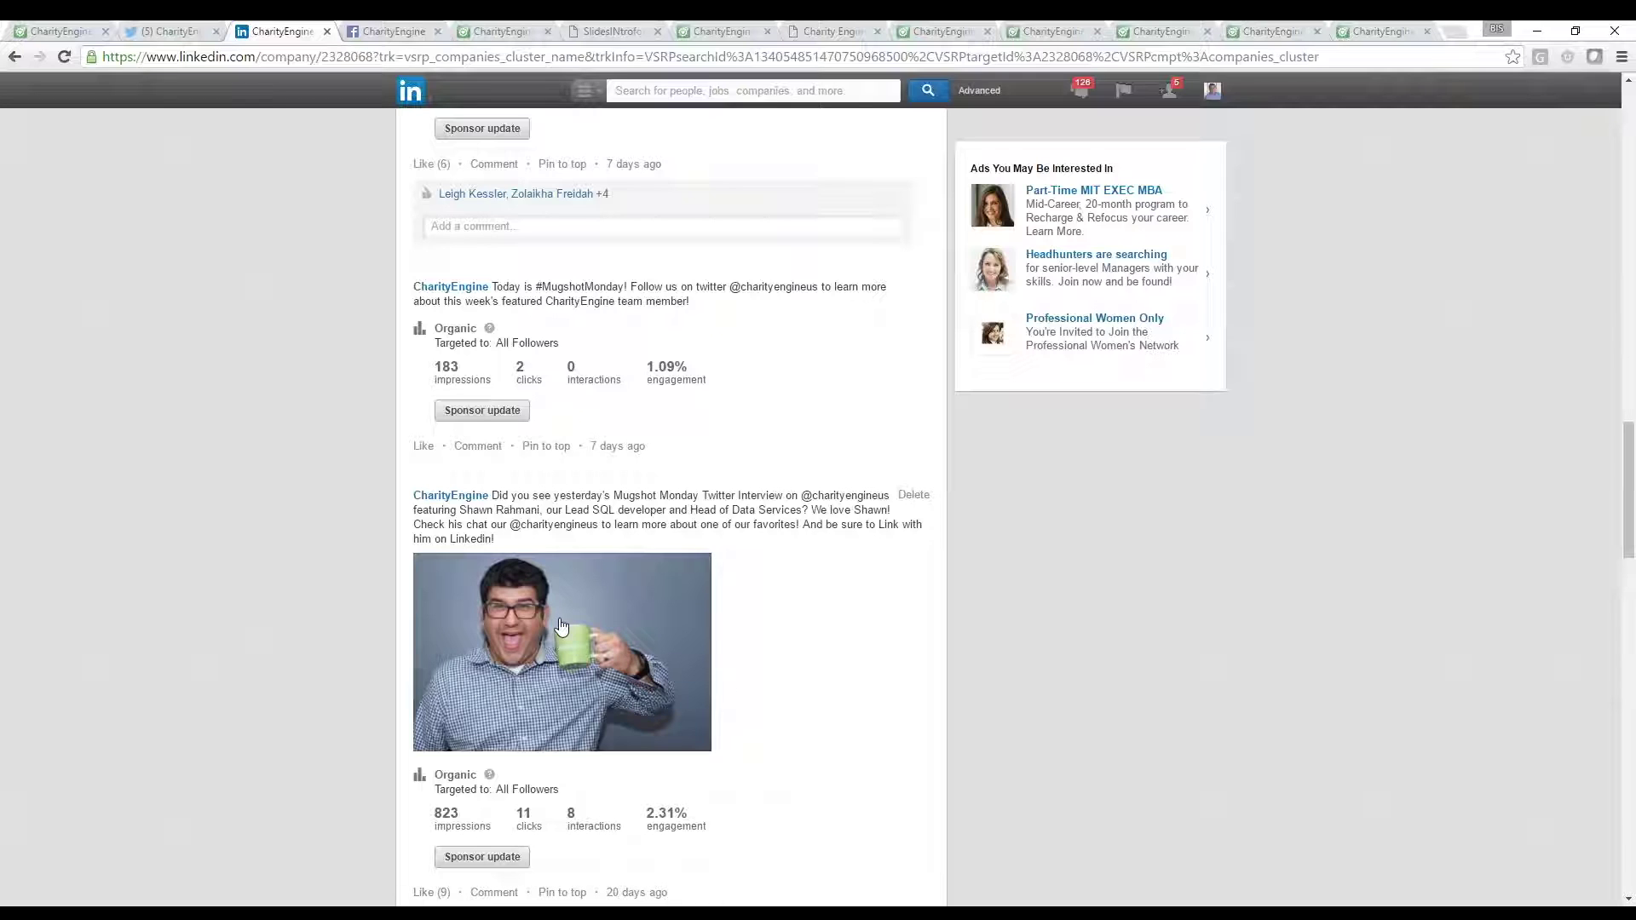
{"action": "left_click", "coordinate": [408, 32]}
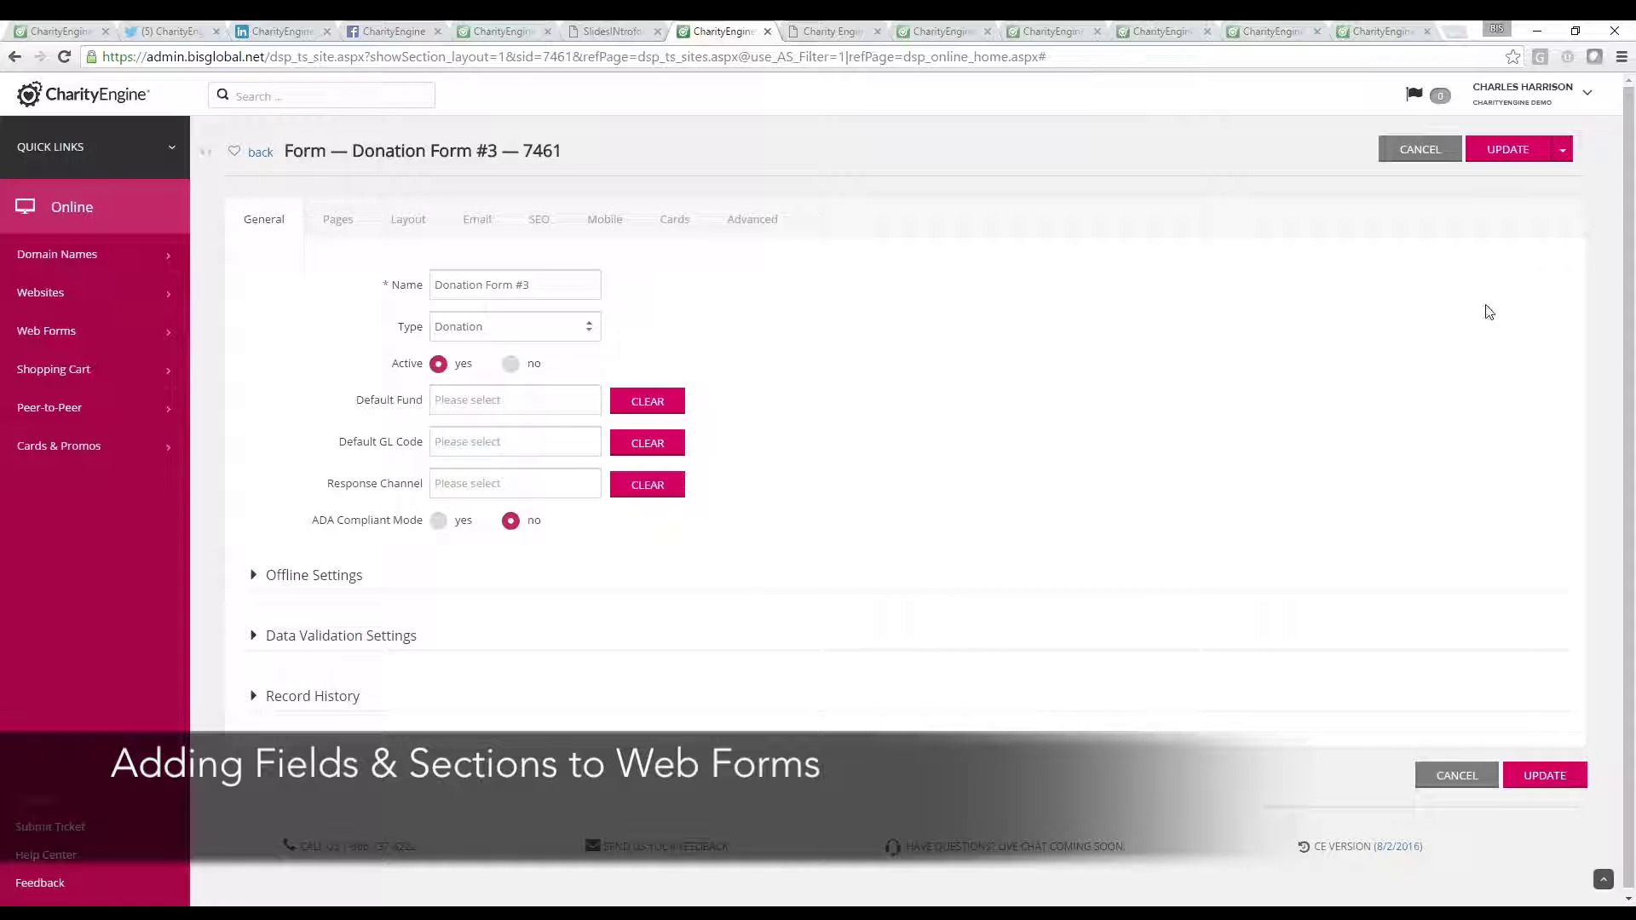
Step: Check the preview options for Donation Form #3, close them, and open the form's layout
{"action": "left_click", "coordinate": [1562, 158]}
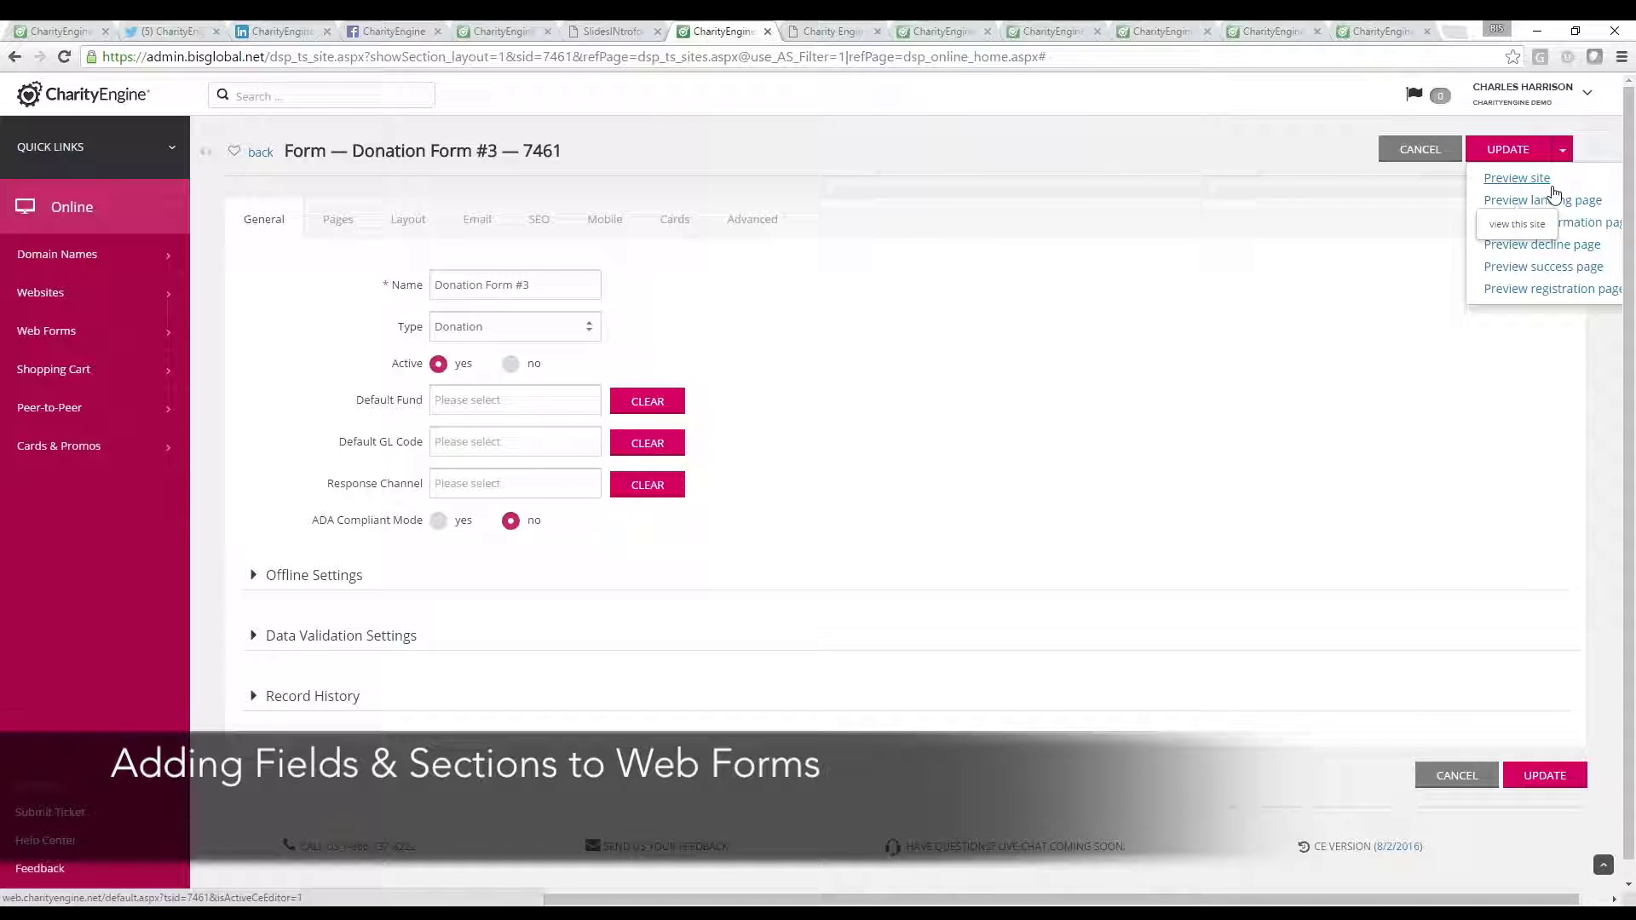
{"action": "left_click", "coordinate": [1210, 356]}
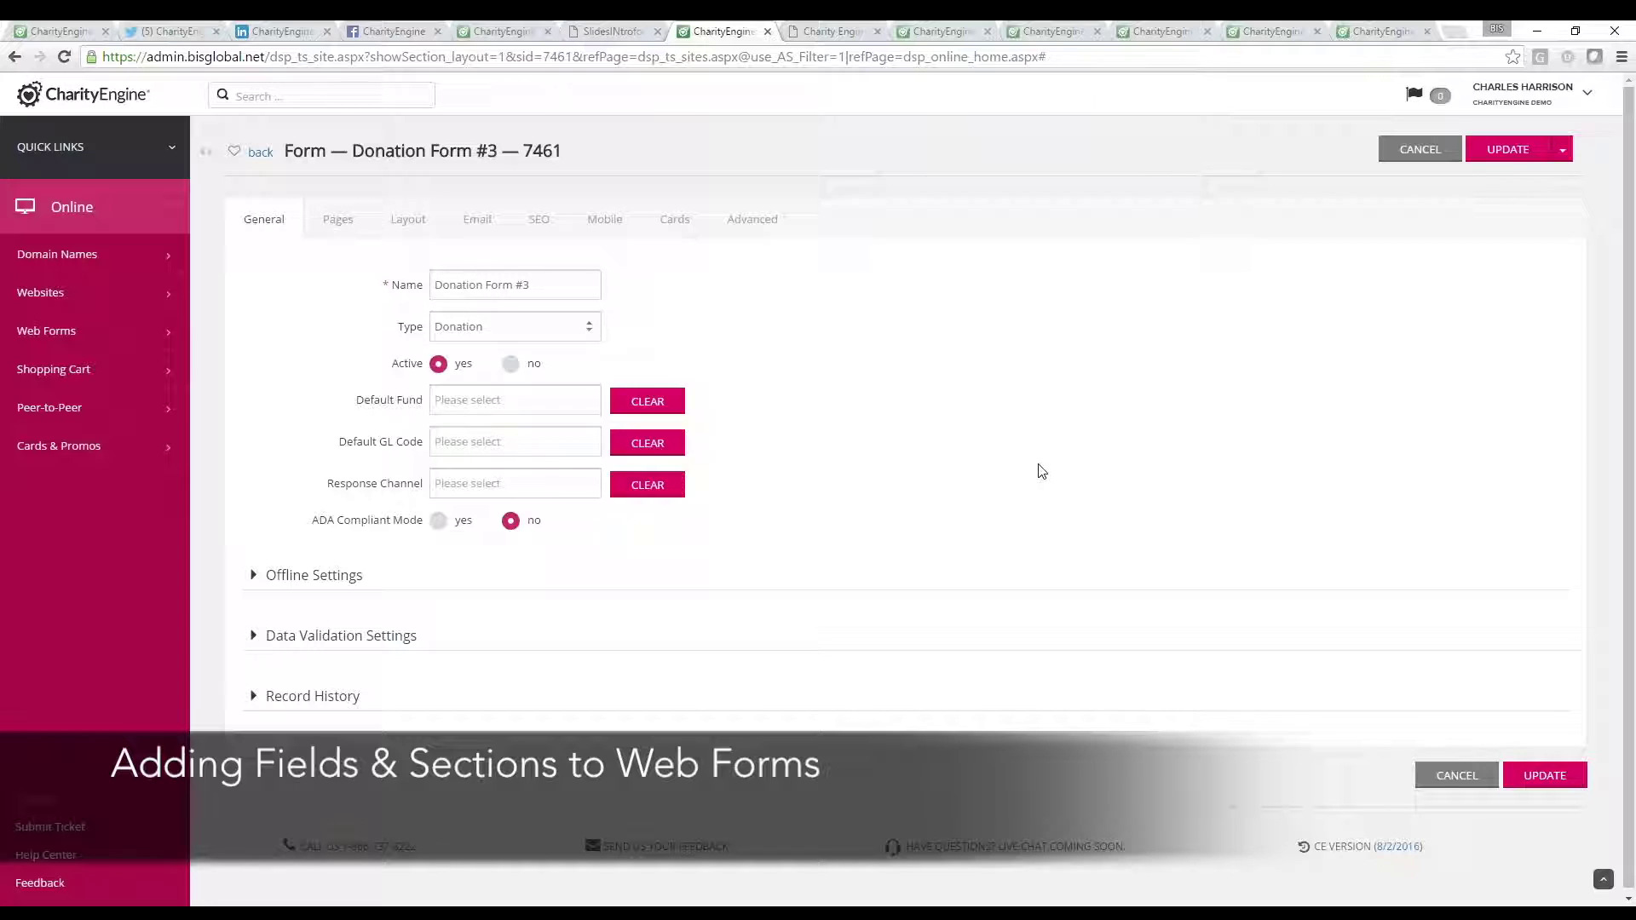
{"action": "left_click", "coordinate": [408, 223]}
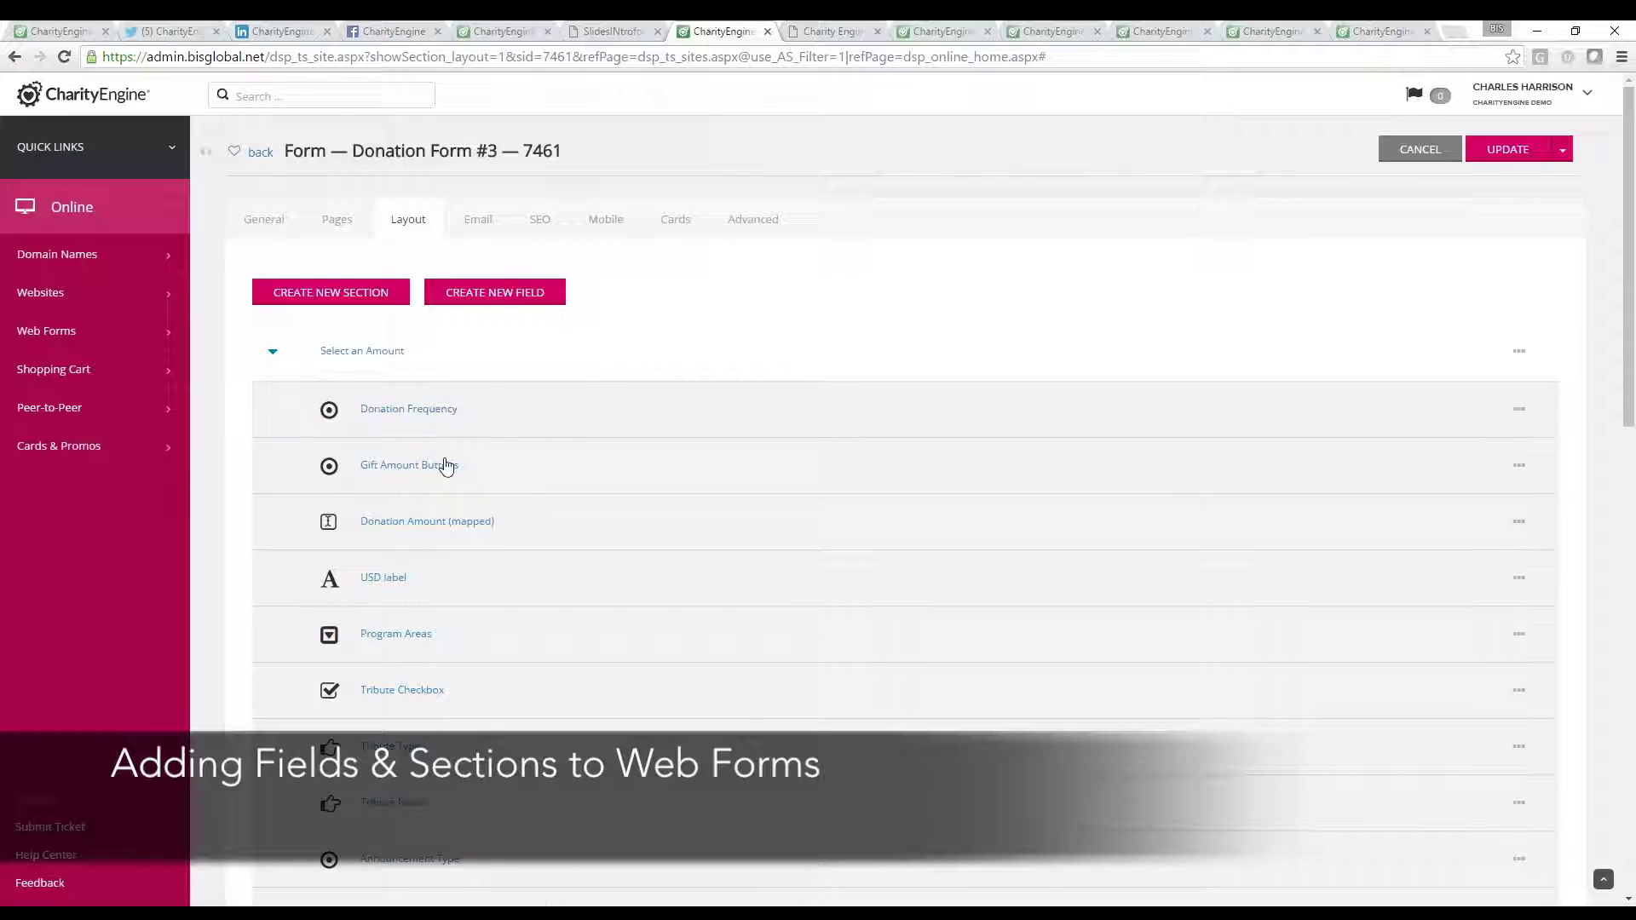
Step: View the sections of the live Donate to Charity Engine page and return to the form's layout
{"action": "left_click", "coordinate": [831, 34]}
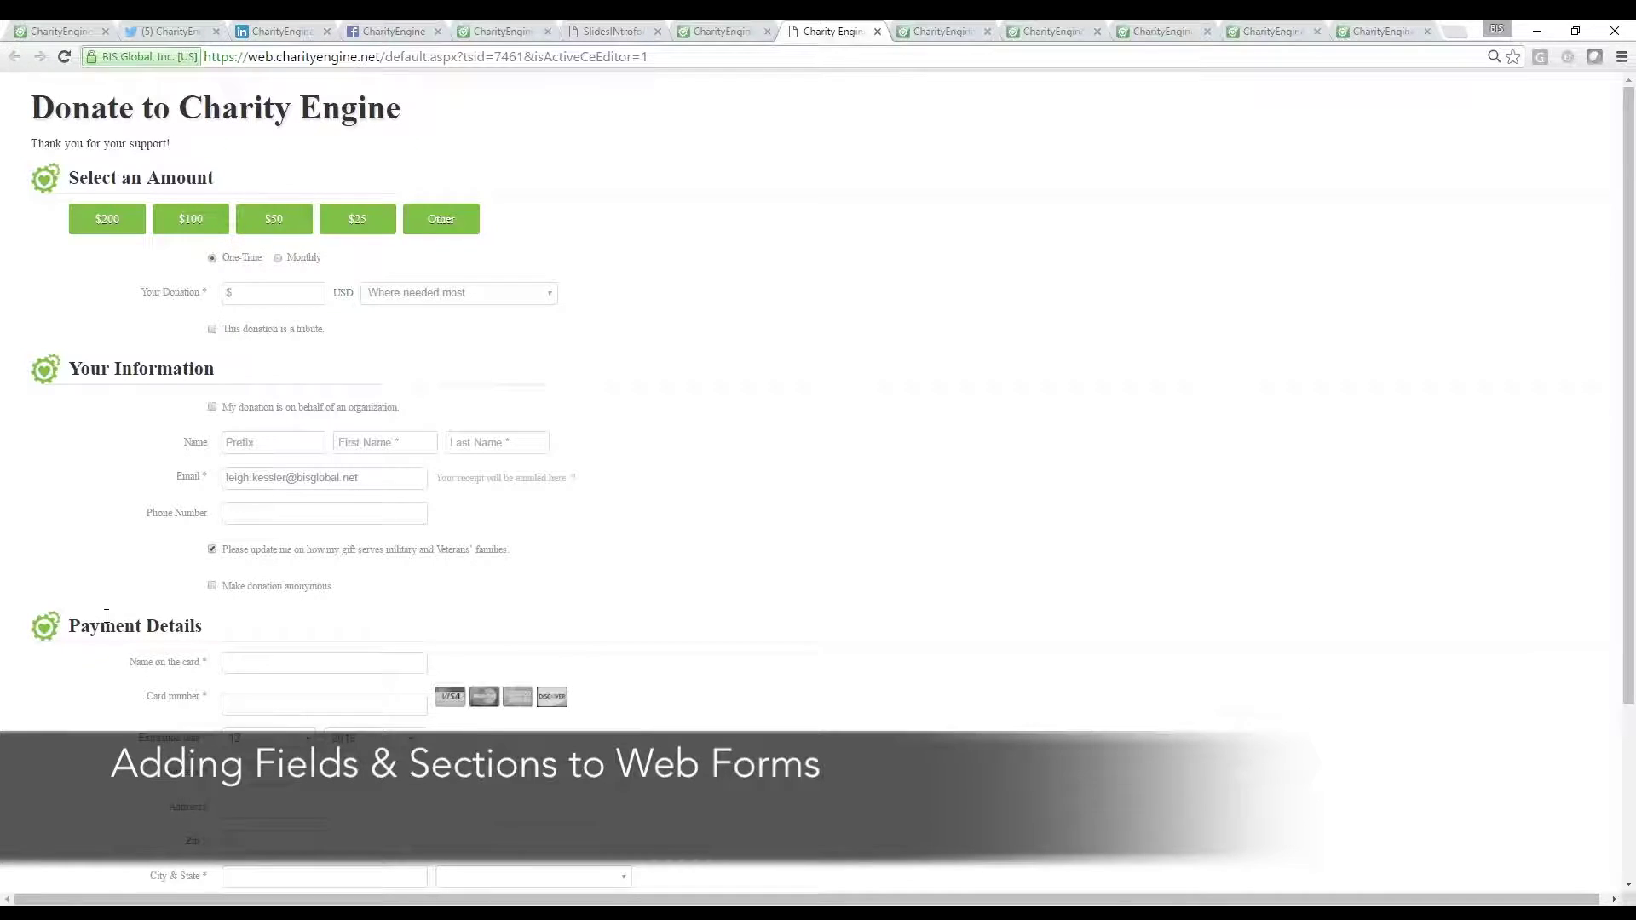
{"action": "scroll", "coordinate": [110, 621], "scroll_direction": "down", "scroll_amount": 2}
{"action": "scroll", "coordinate": [654, 220], "scroll_direction": "up", "scroll_amount": 3}
{"action": "left_click", "coordinate": [720, 35]}
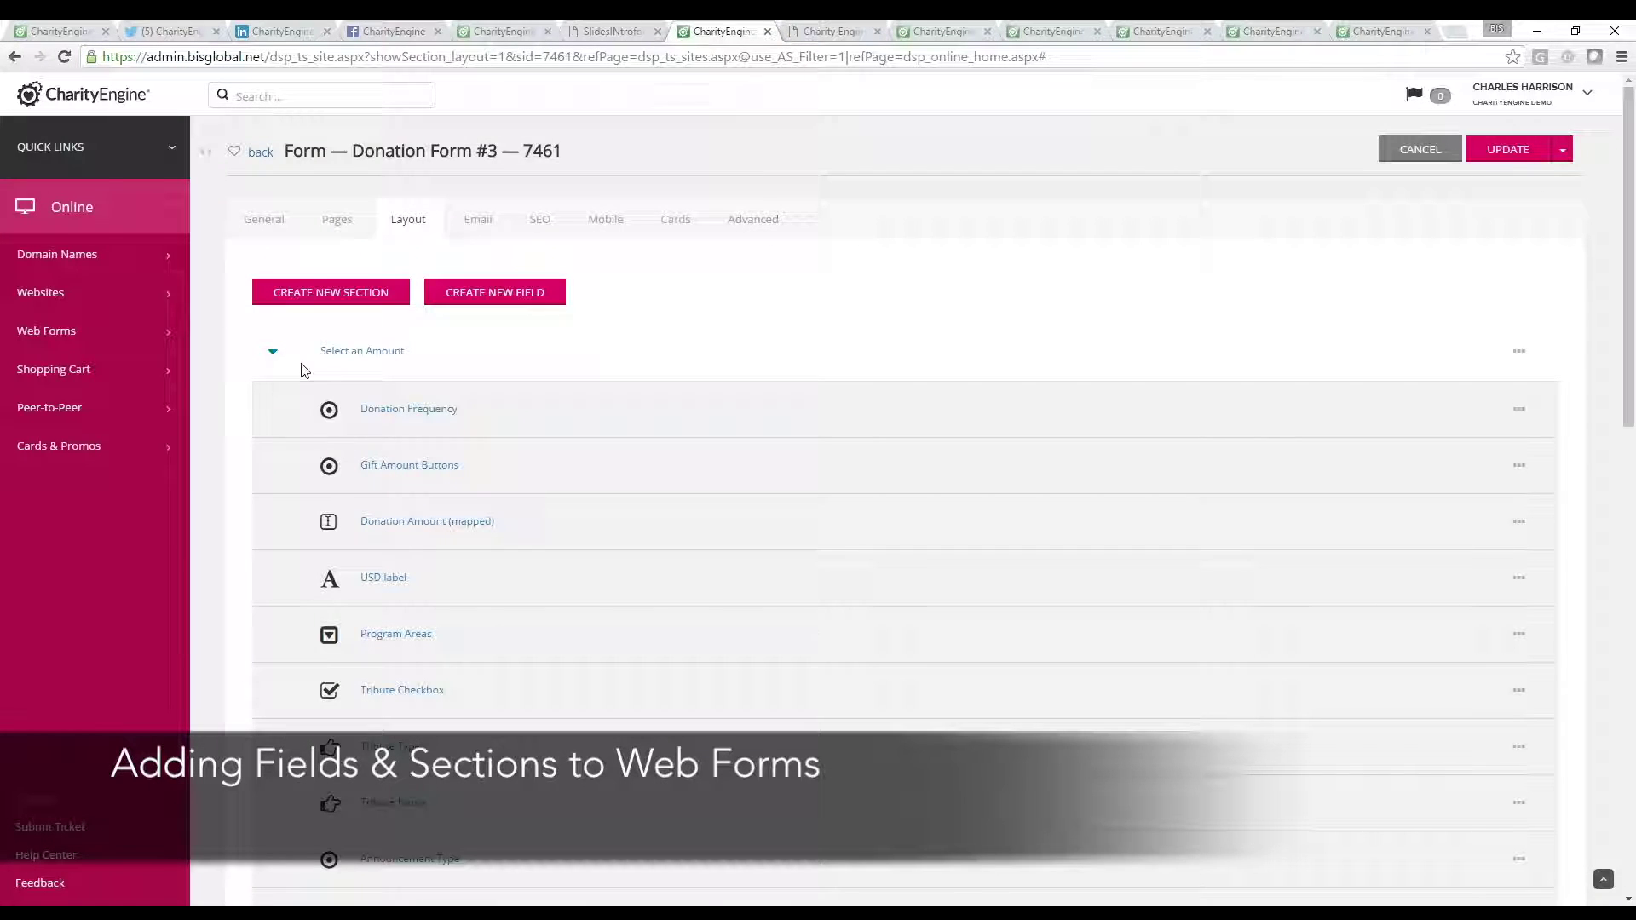
Step: Collapse the expanded section in the form layout and start creating a new form field
{"action": "left_click", "coordinate": [273, 357]}
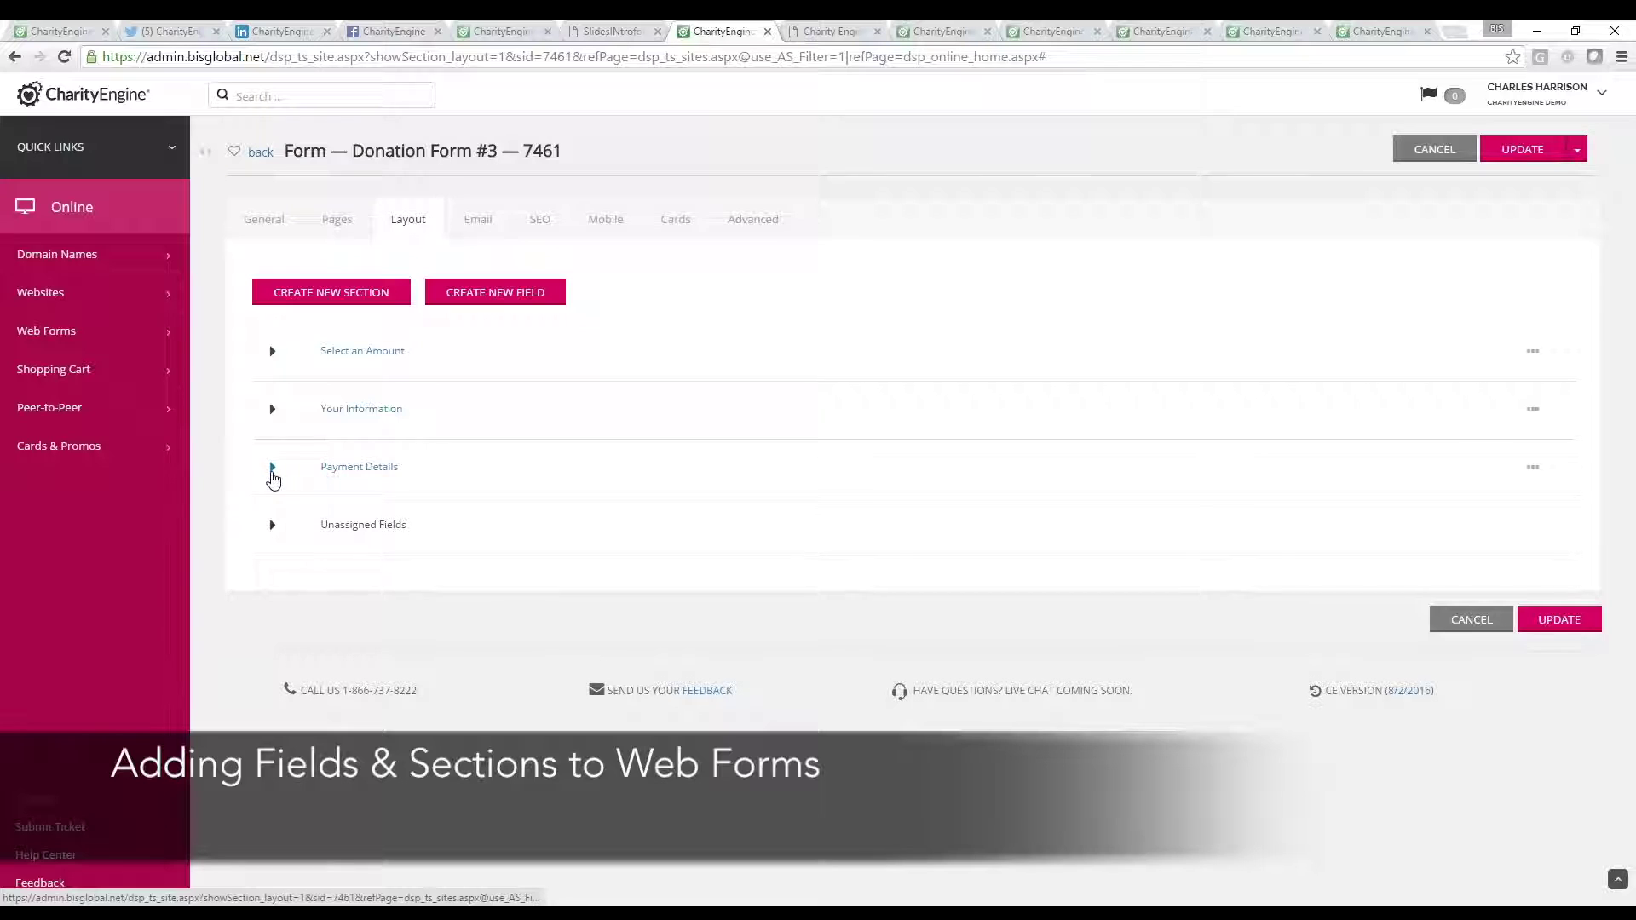
{"action": "left_click", "coordinate": [494, 298]}
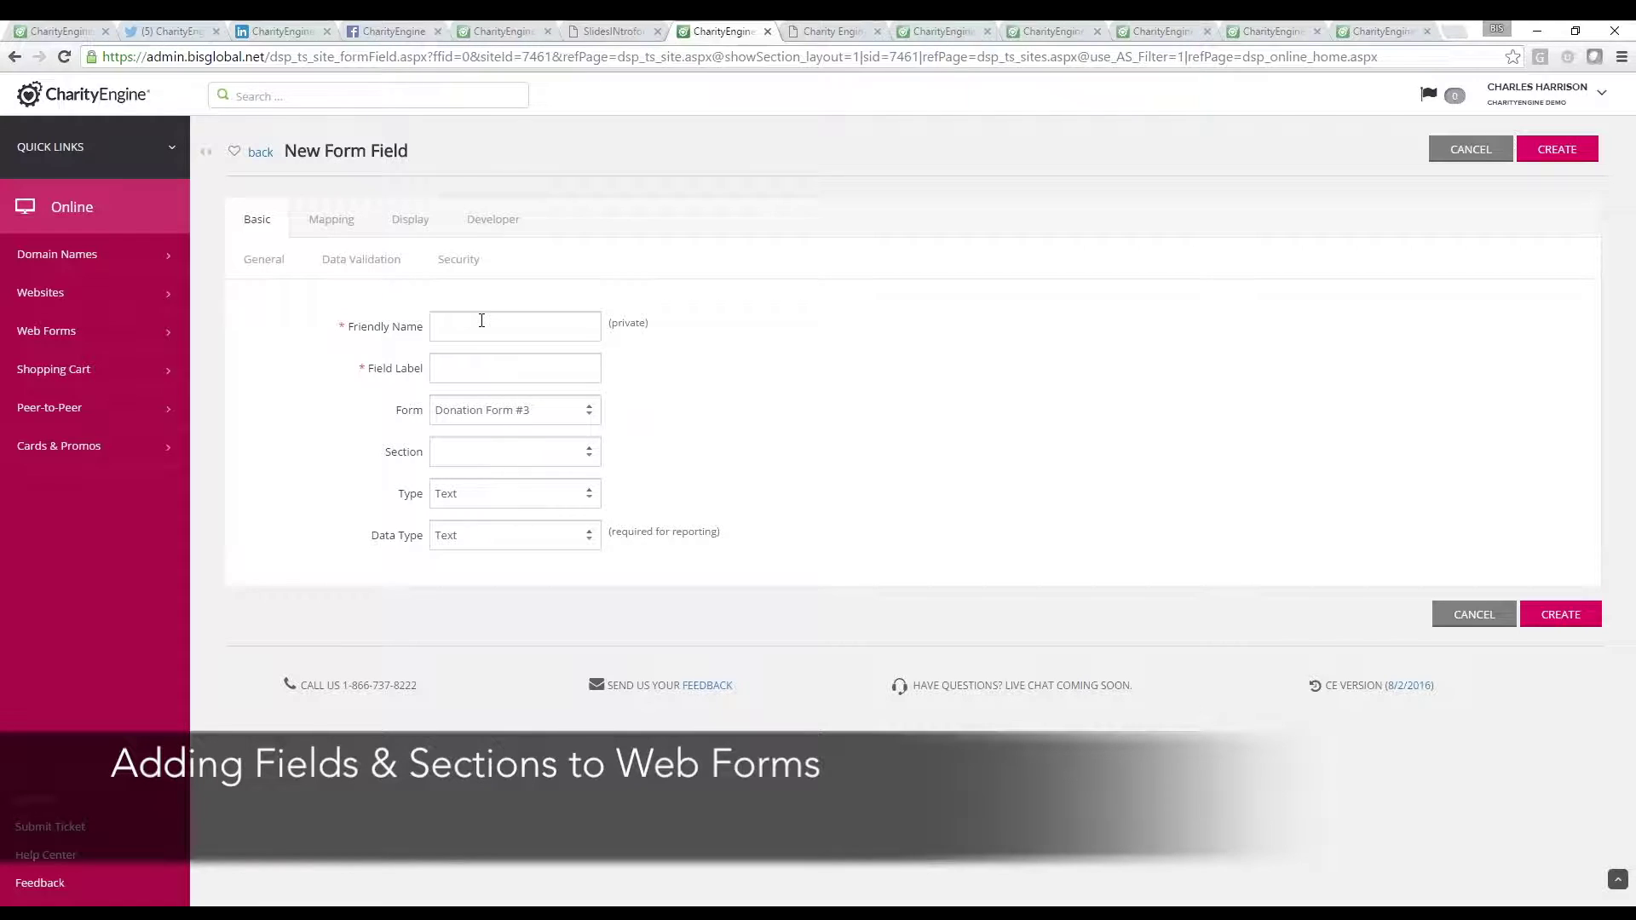
Step: Examine the available Section and Type choices for the new form field without selecting any
{"action": "left_click", "coordinate": [482, 320]}
{"action": "left_click", "coordinate": [539, 458]}
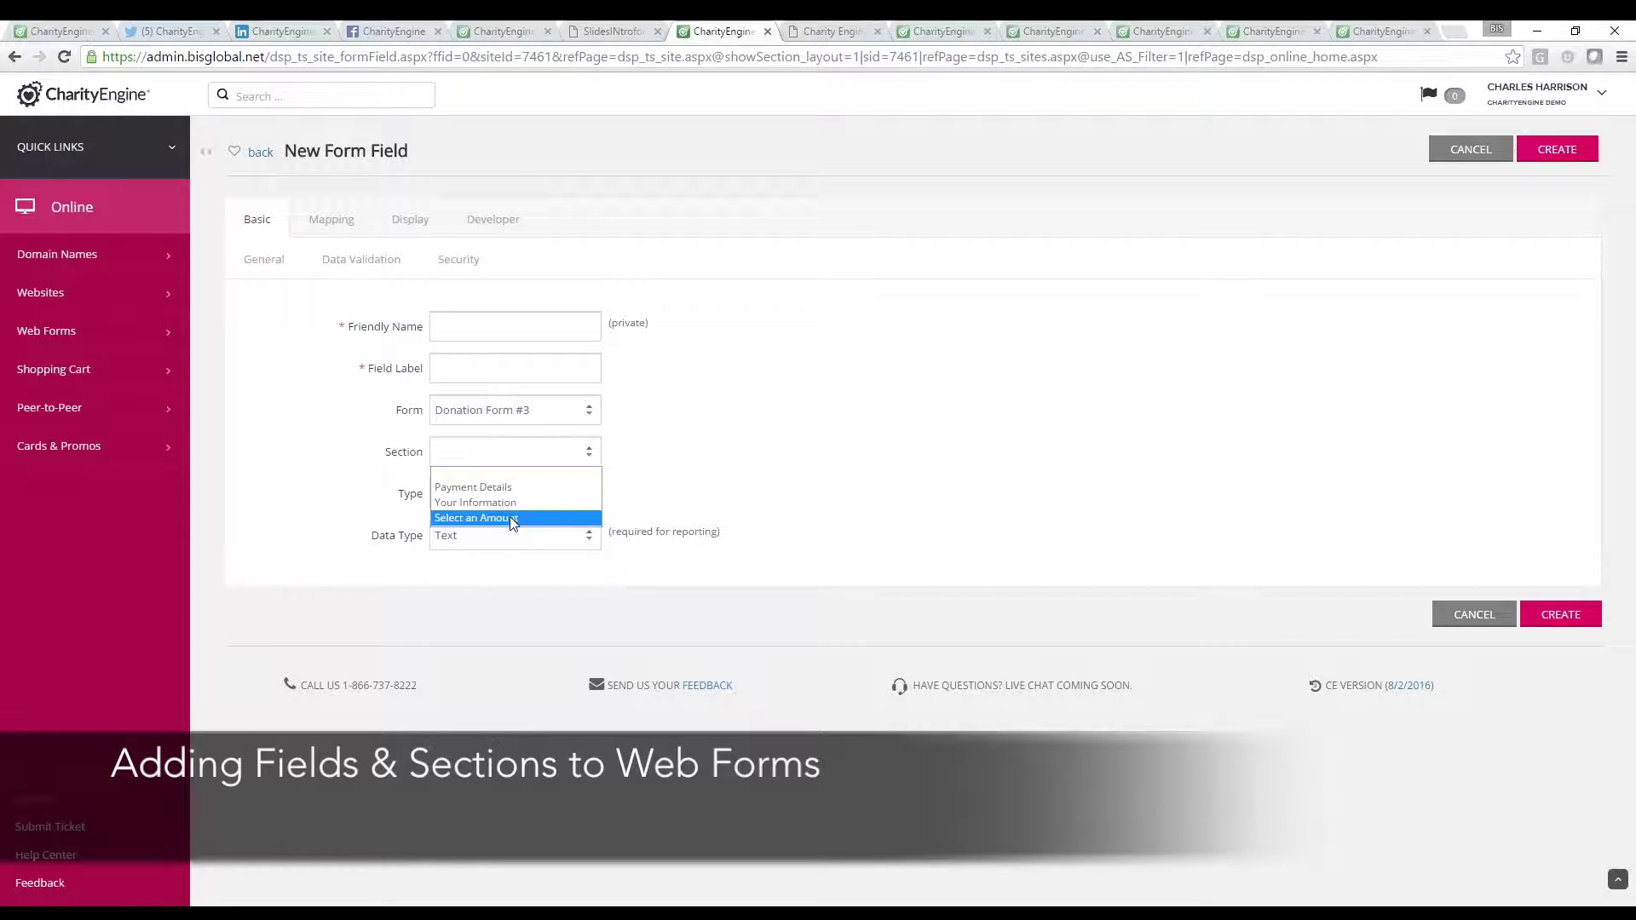
{"action": "left_click", "coordinate": [664, 460]}
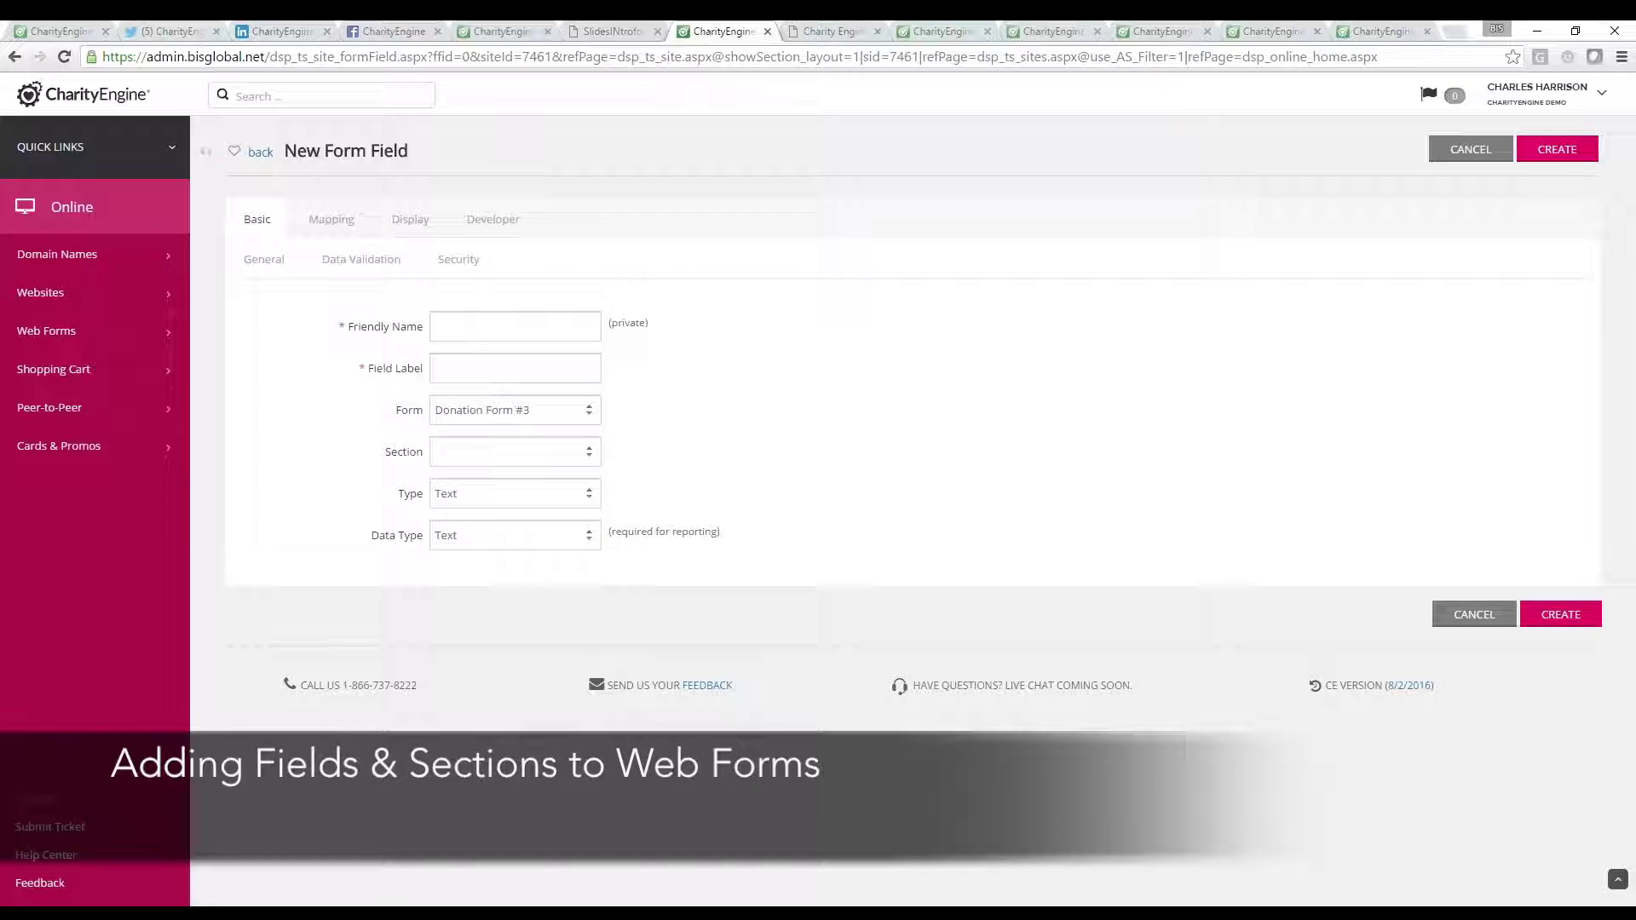
{"action": "left_click", "coordinate": [551, 500]}
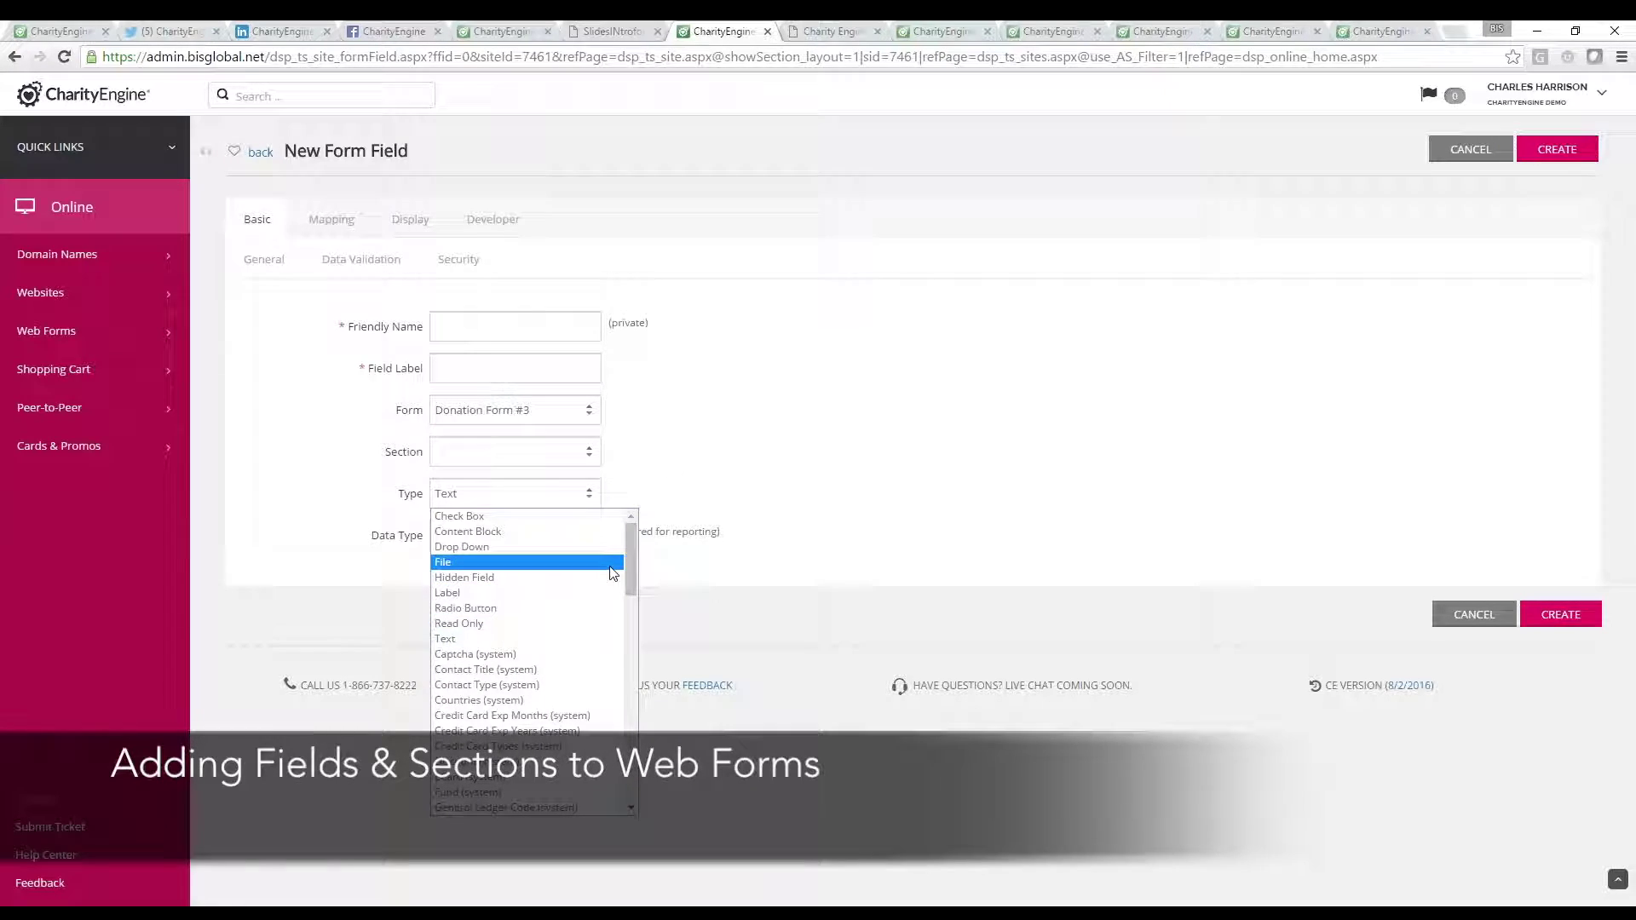
{"action": "left_click_drag", "start_coordinate": [627, 561], "coordinate": [632, 785]}
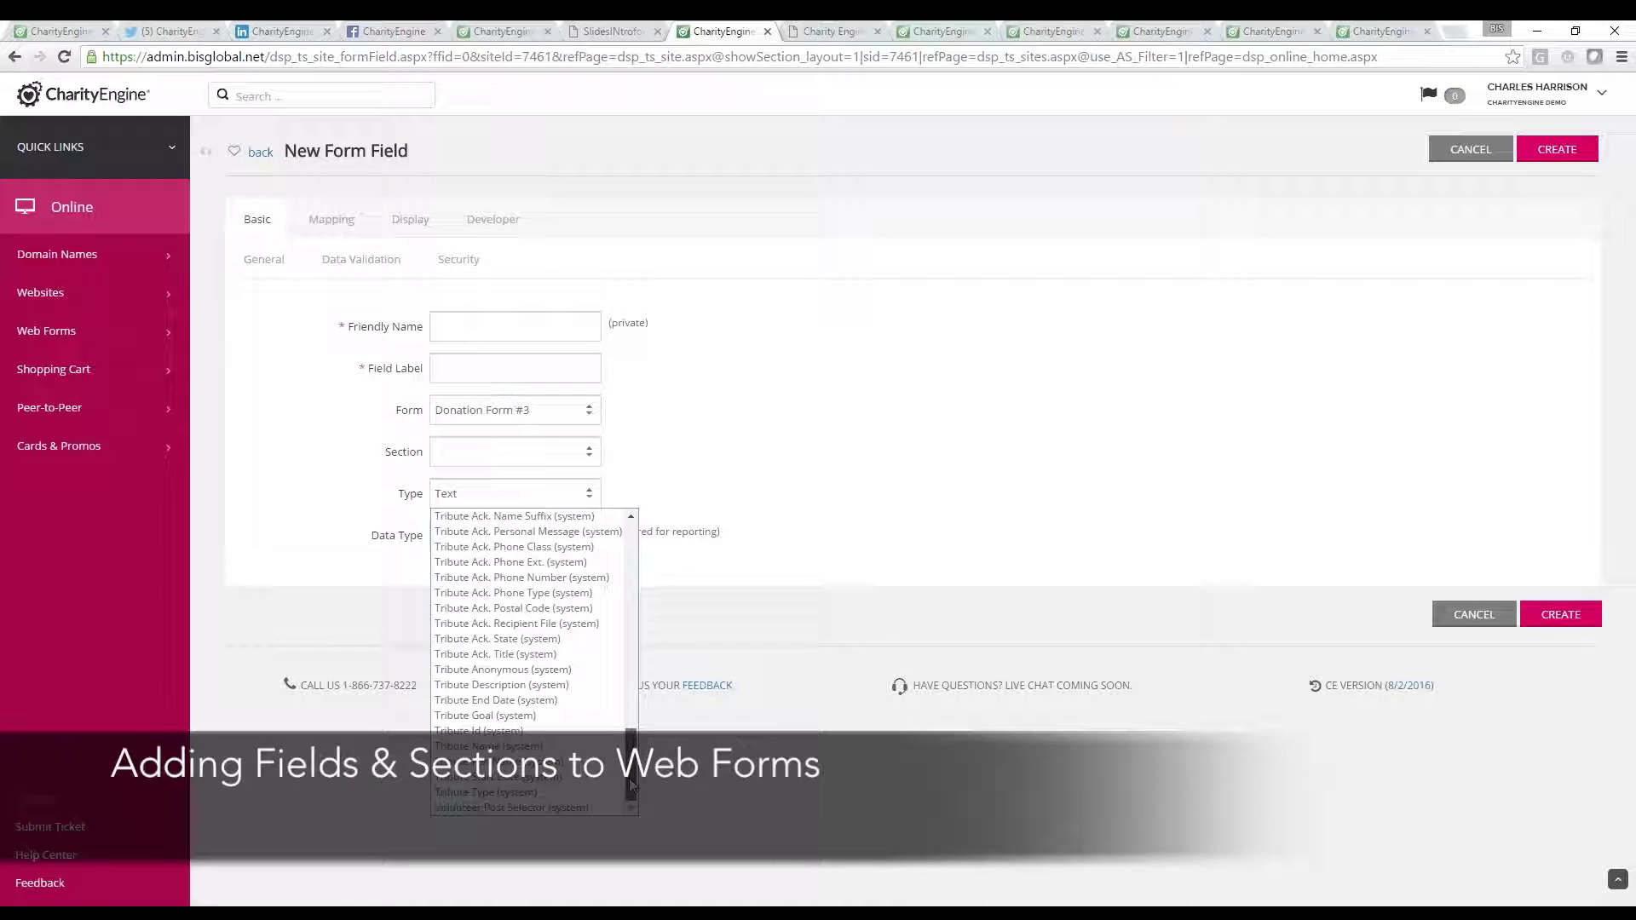
{"action": "left_click", "coordinate": [672, 442]}
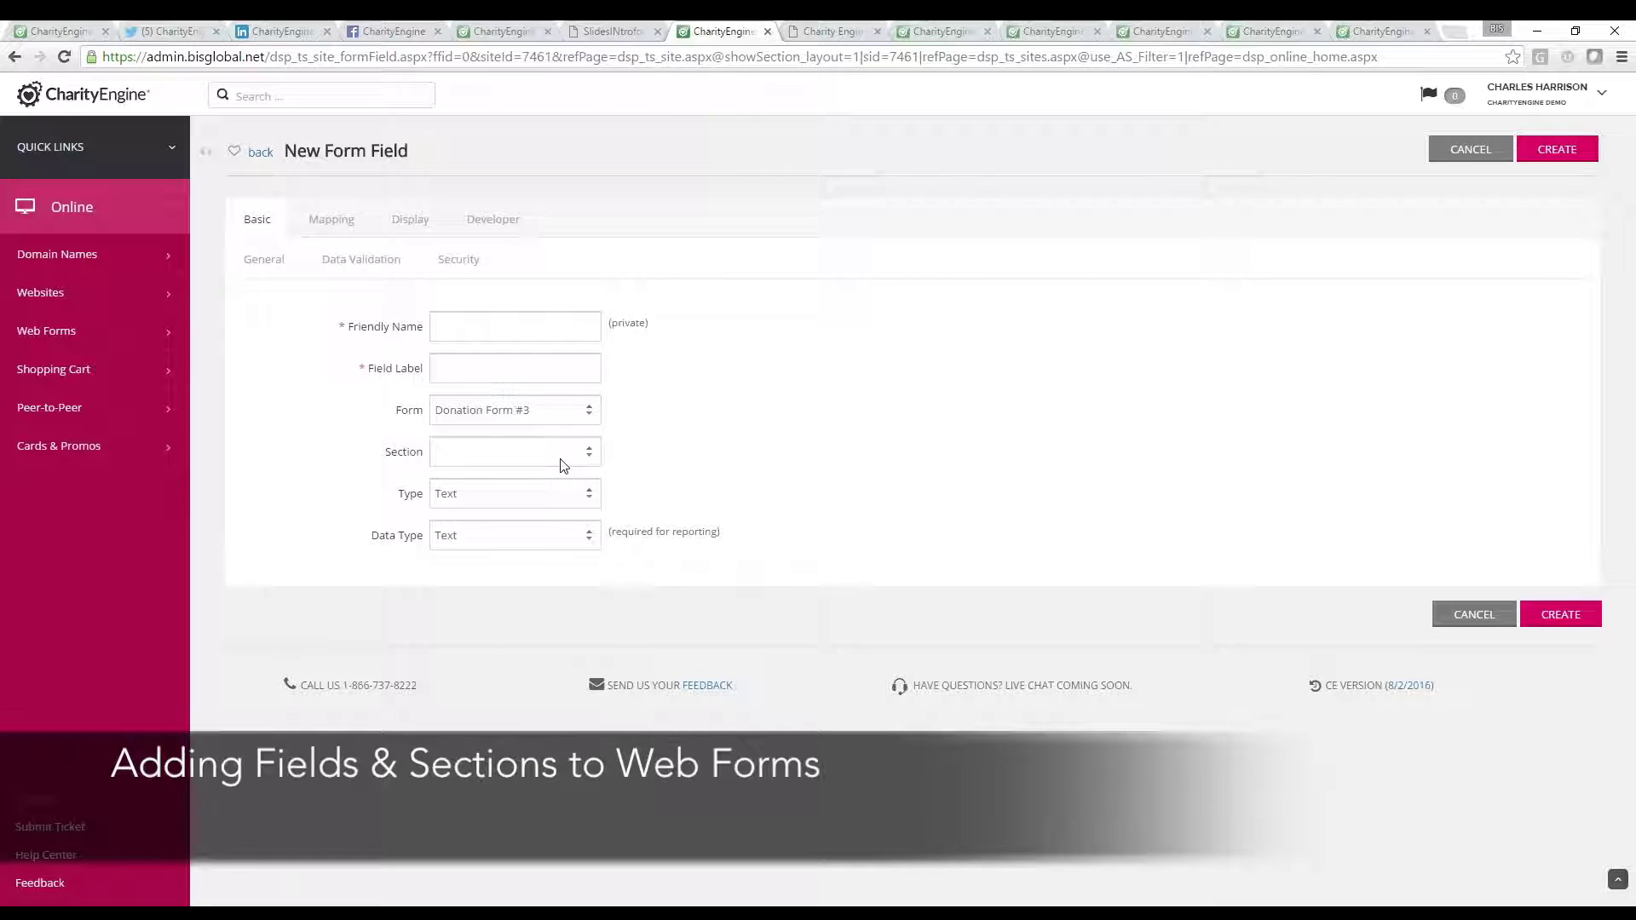
Step: Review the new field's general display settings, data options and developer settings
{"action": "left_click", "coordinate": [410, 219]}
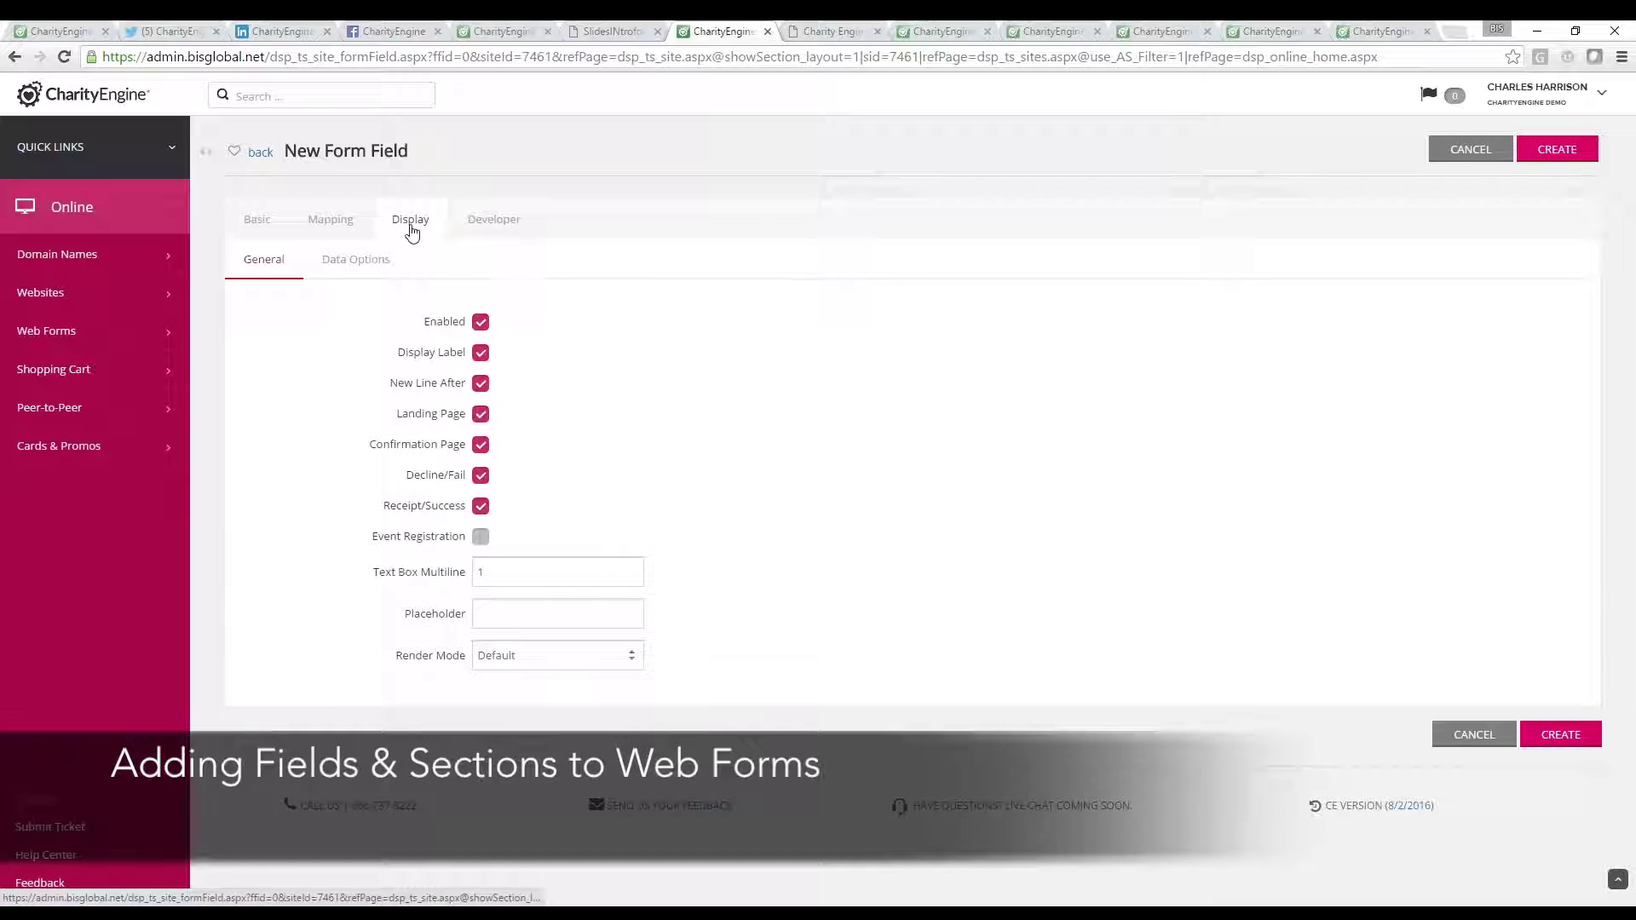
{"action": "left_click", "coordinate": [375, 260]}
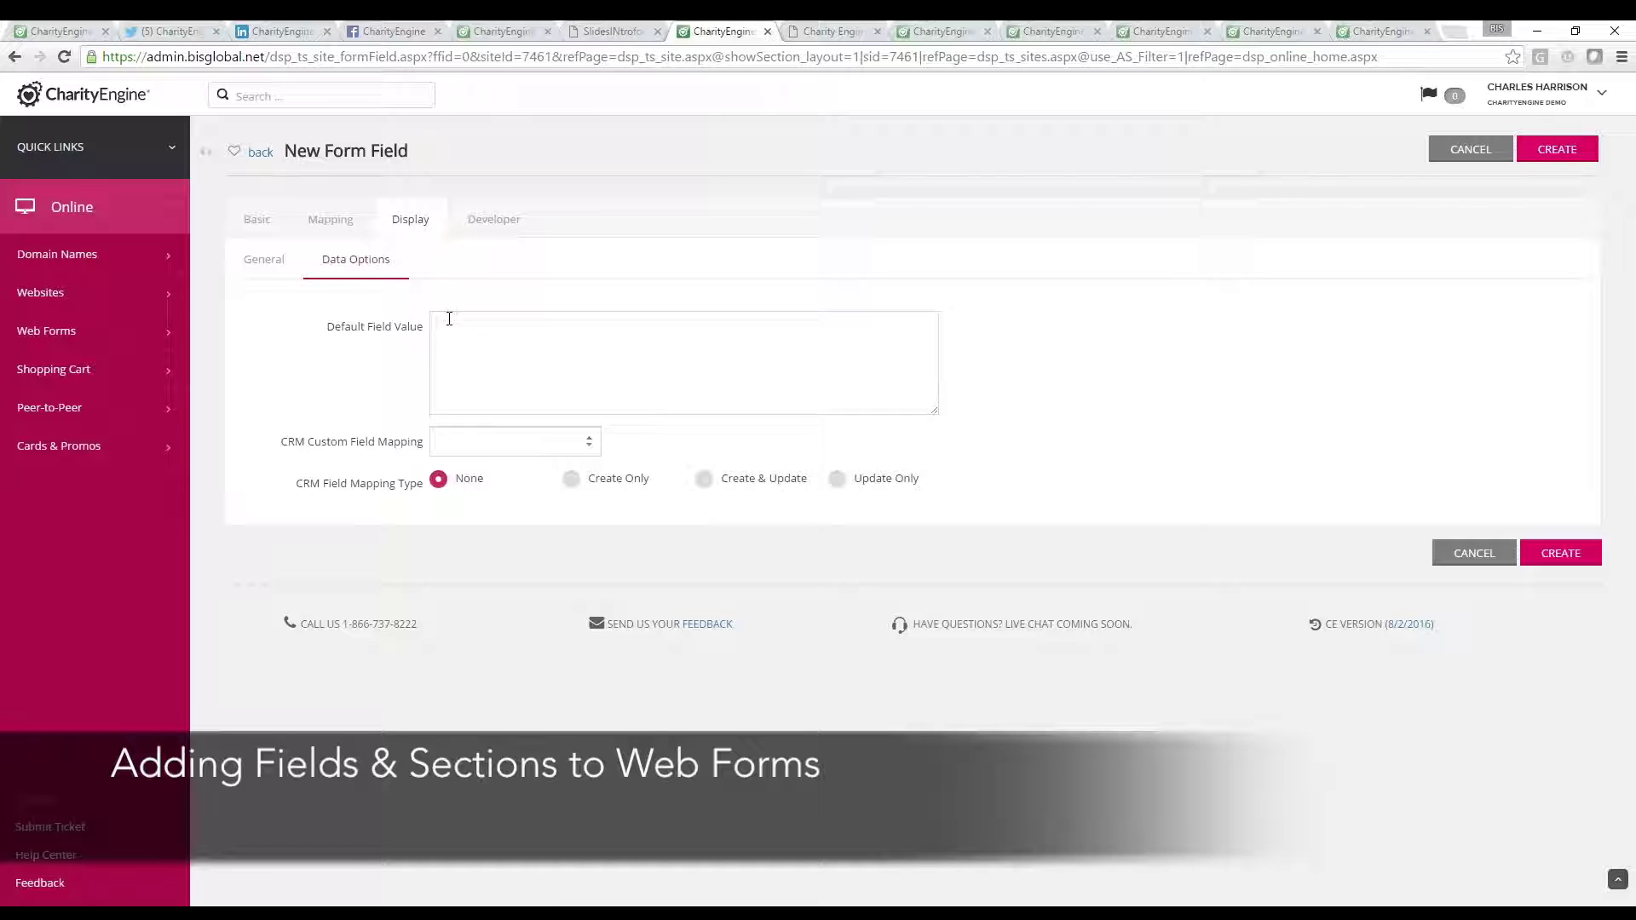
{"action": "left_click", "coordinate": [265, 264]}
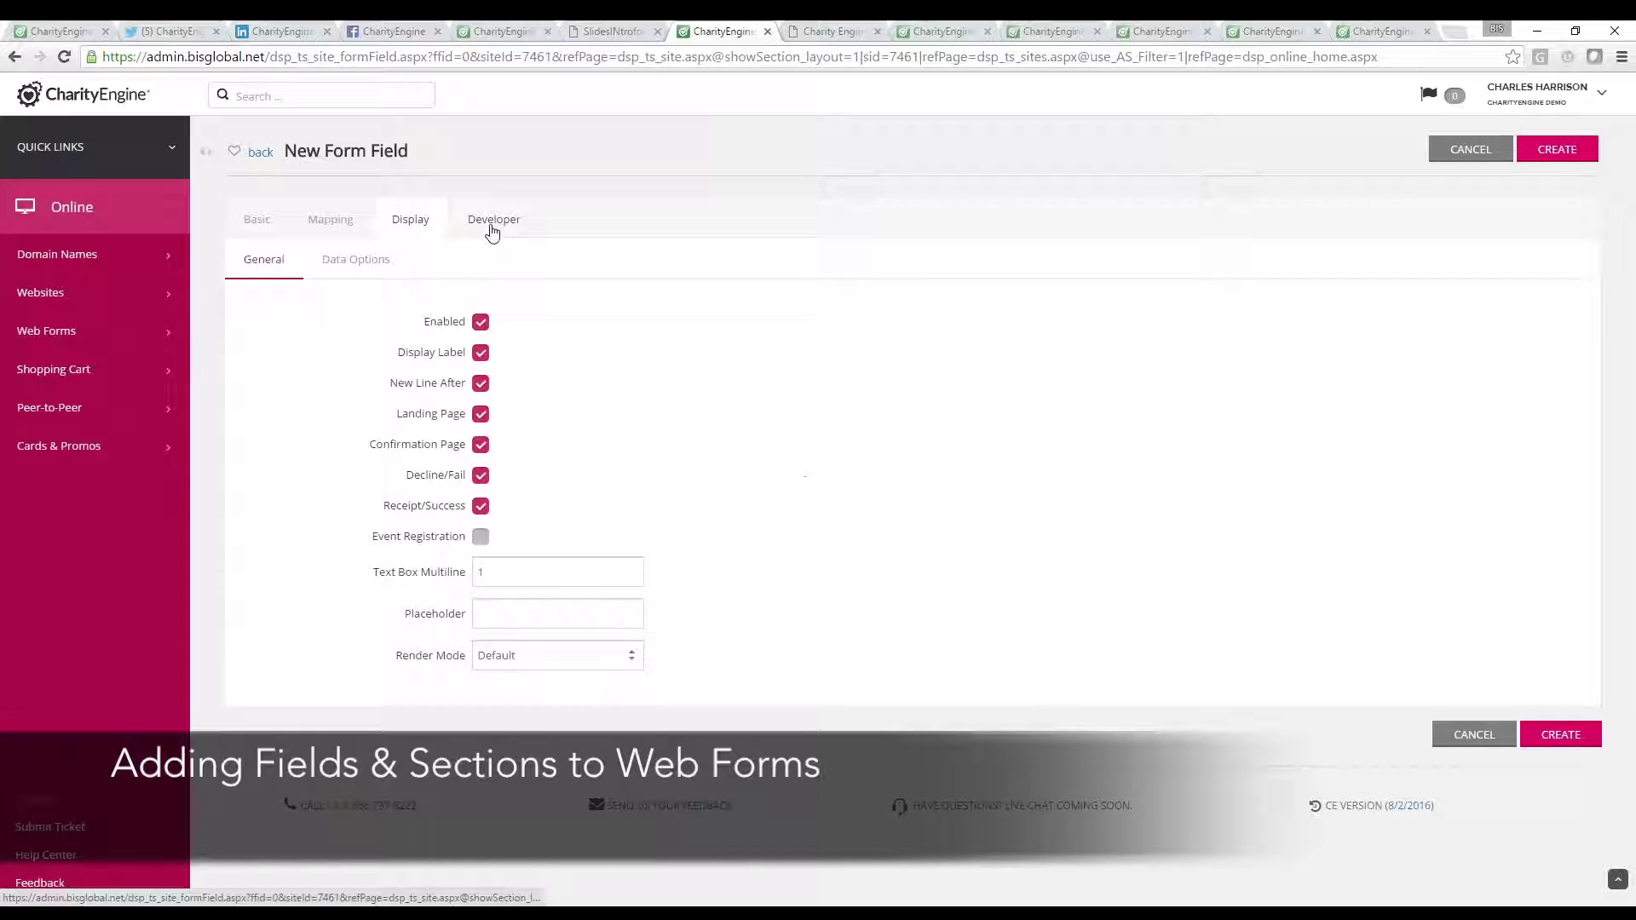
{"action": "left_click", "coordinate": [489, 225]}
Step: Examine the new field's mapping choices for contact fields, transaction fields and email fields
{"action": "left_click", "coordinate": [331, 220]}
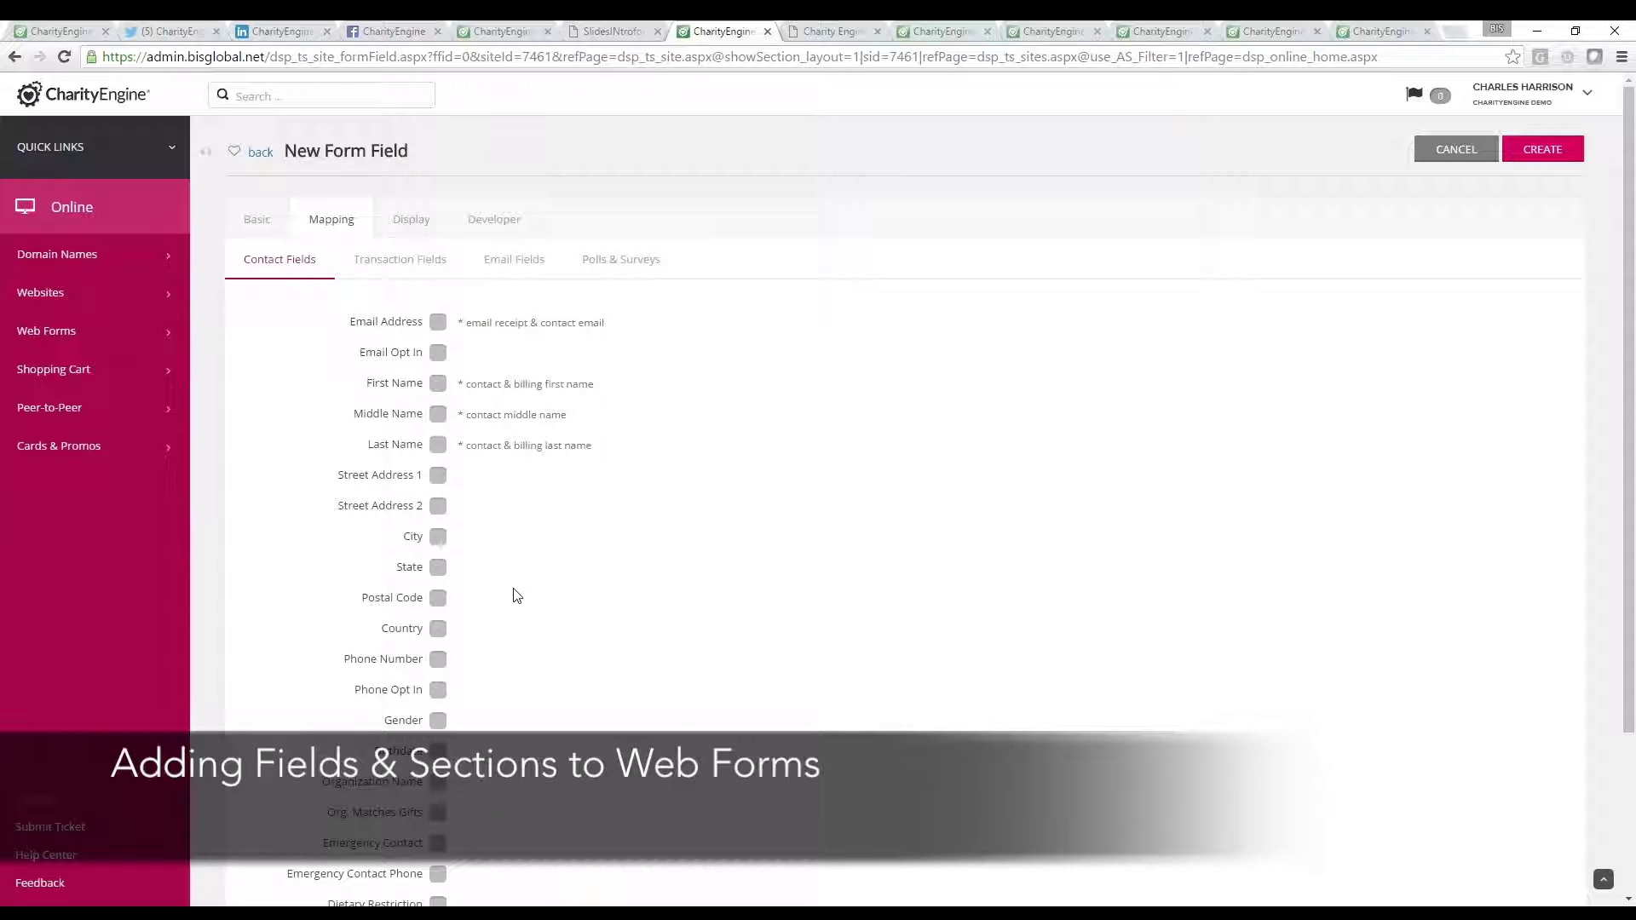
{"action": "scroll", "coordinate": [514, 593], "scroll_direction": "down", "scroll_amount": 3}
{"action": "scroll", "coordinate": [513, 594], "scroll_direction": "up", "scroll_amount": 2}
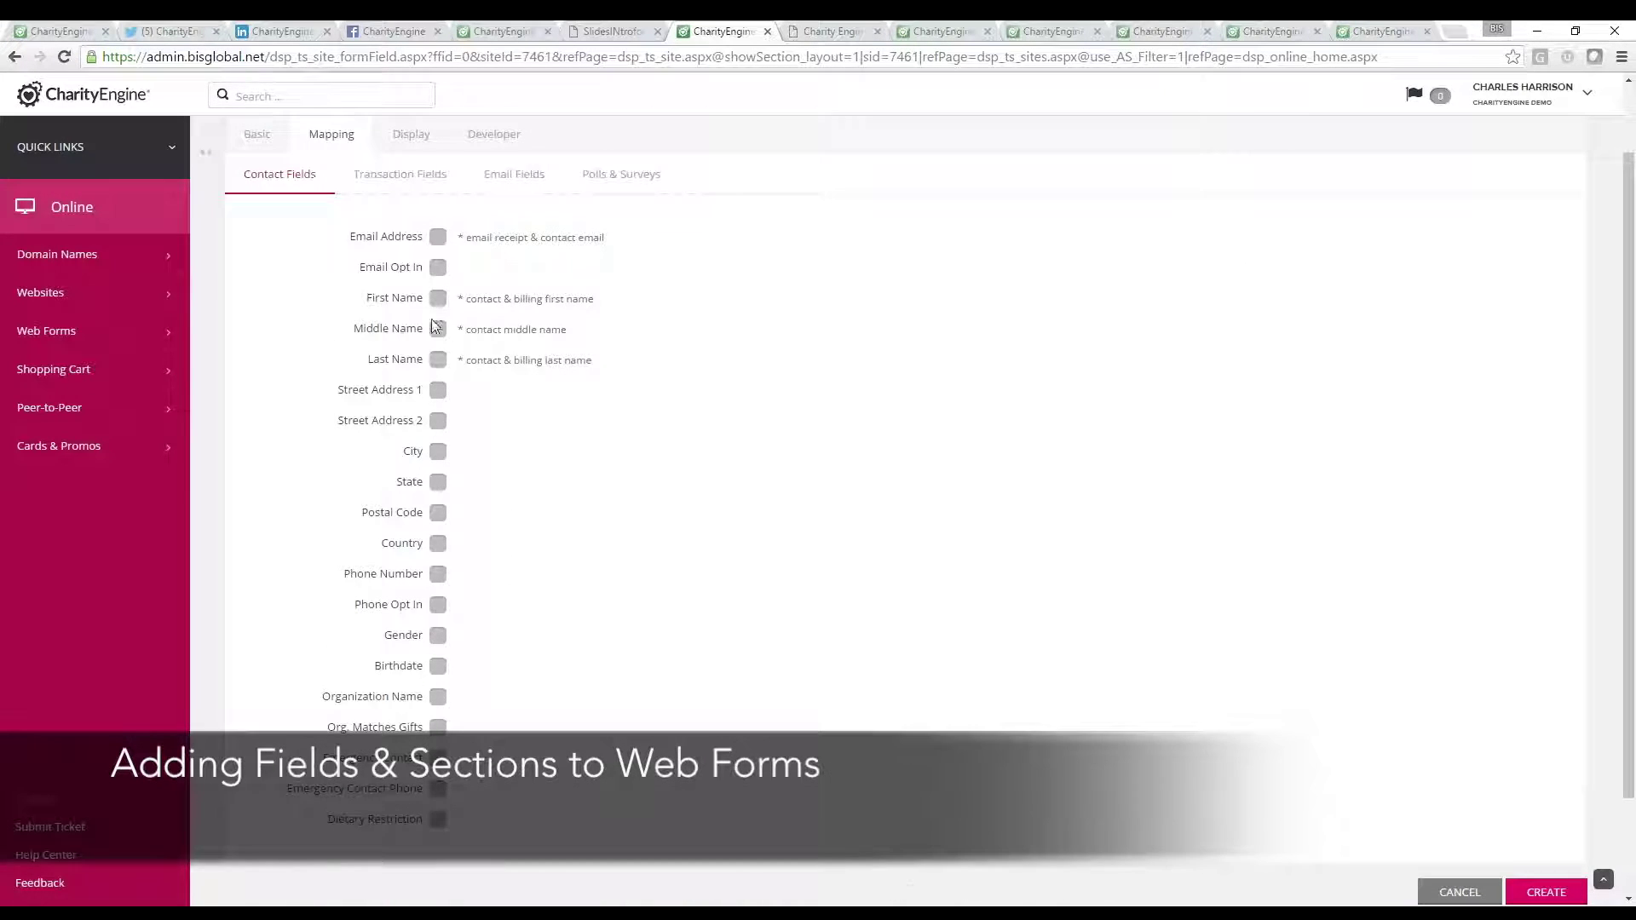
{"action": "left_click", "coordinate": [414, 173]}
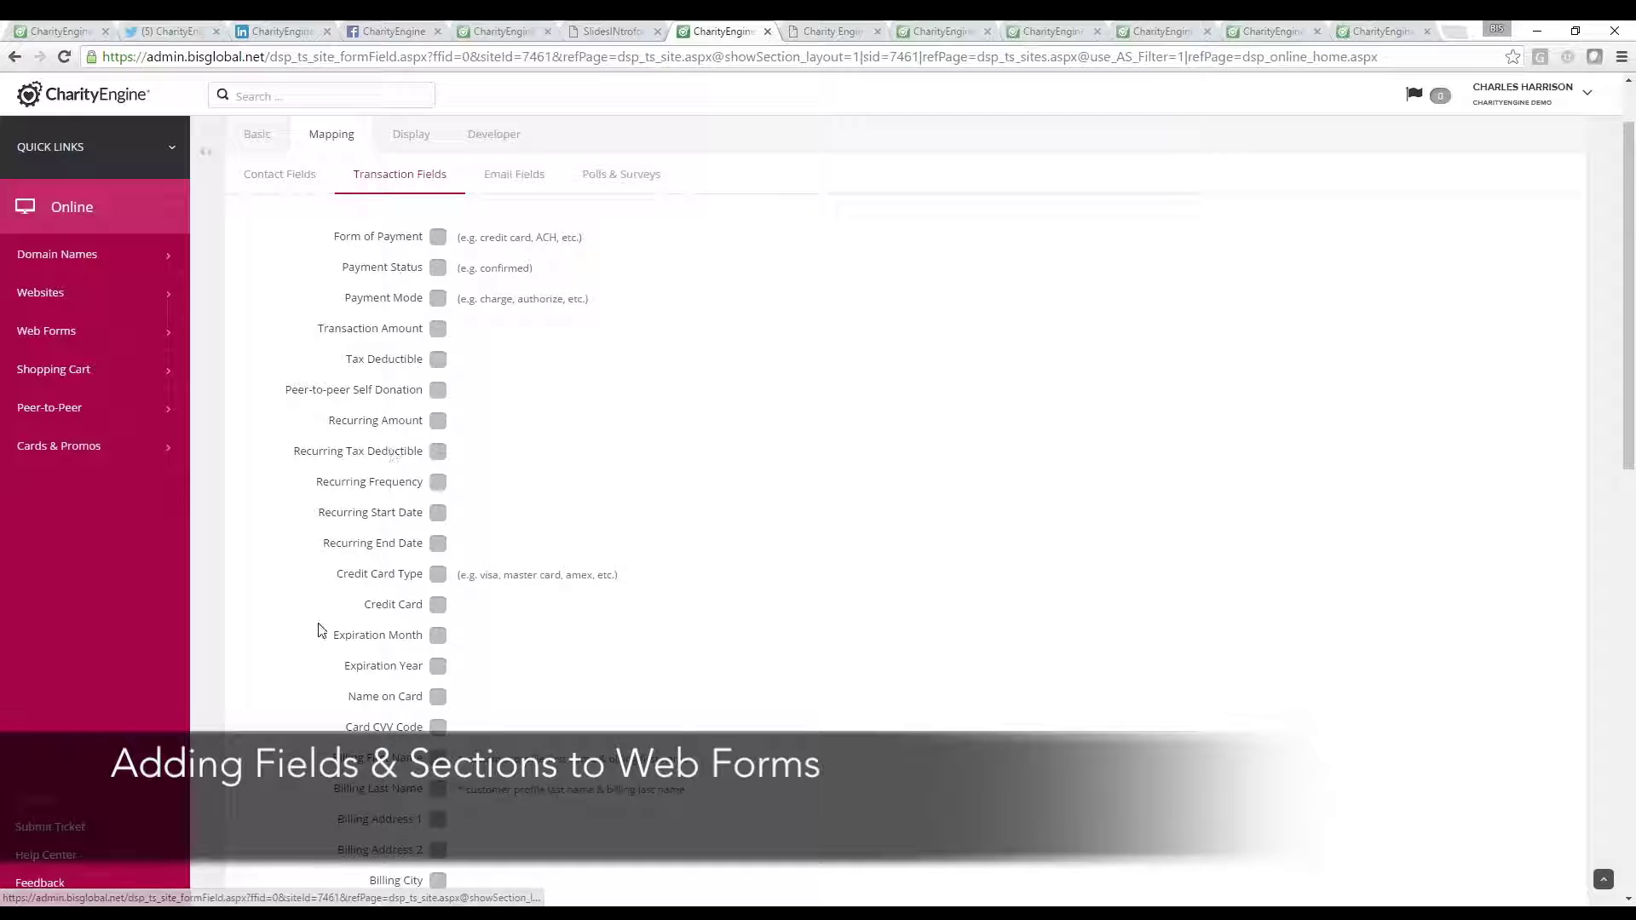
{"action": "scroll", "coordinate": [321, 630], "scroll_direction": "down", "scroll_amount": 5}
{"action": "scroll", "coordinate": [323, 636], "scroll_direction": "down", "scroll_amount": 7}
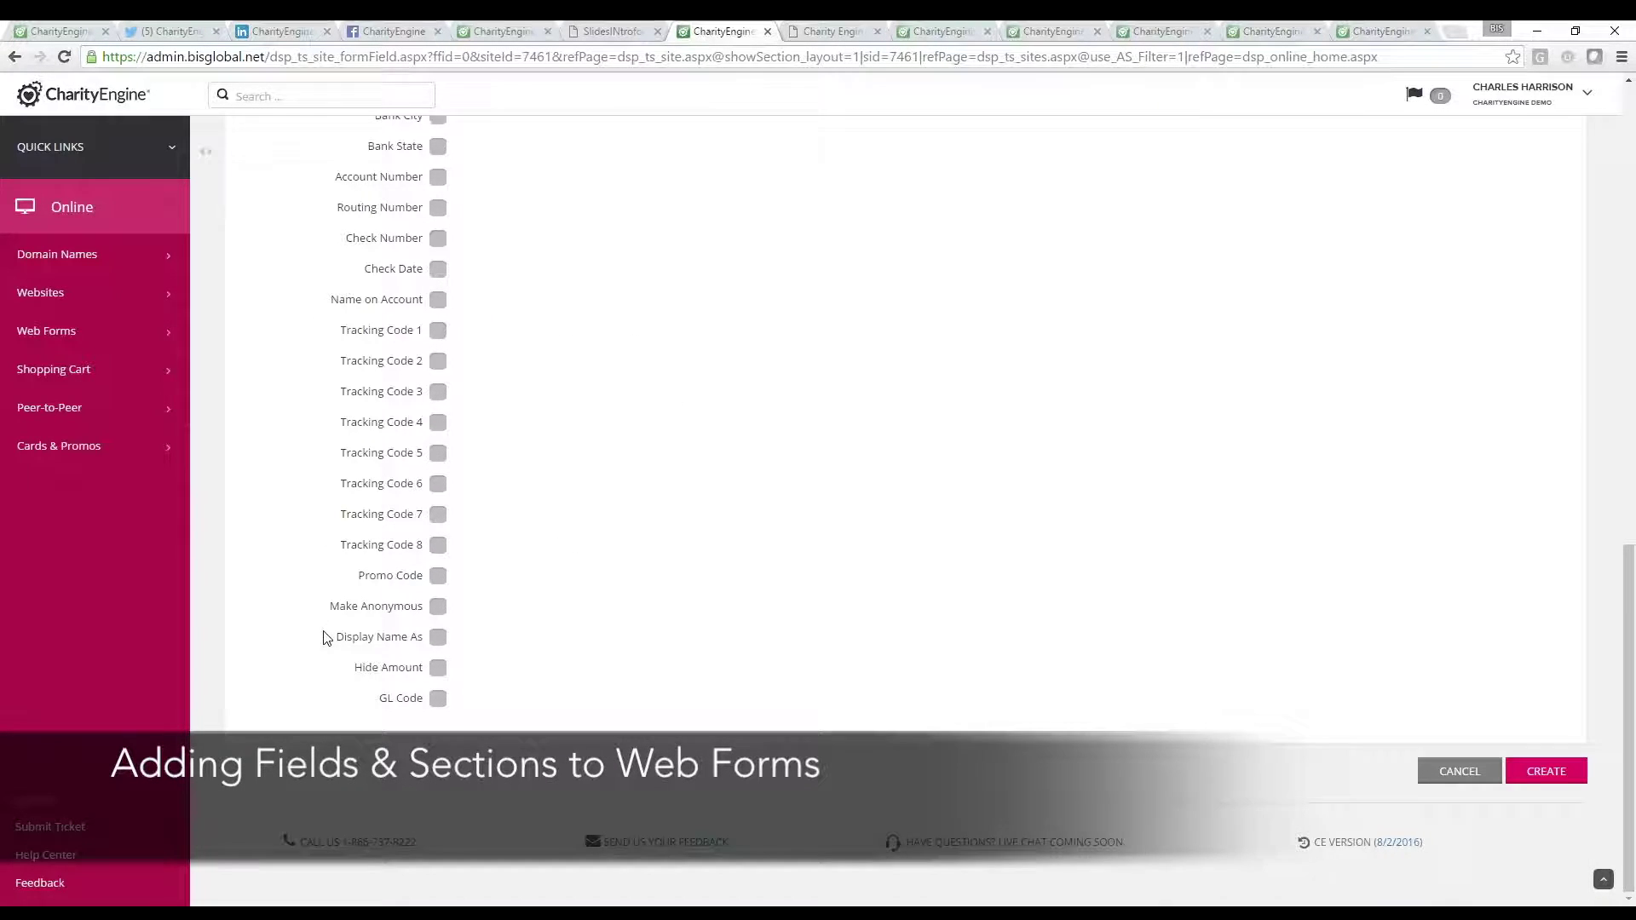
{"action": "scroll", "coordinate": [325, 635], "scroll_direction": "up", "scroll_amount": 13}
{"action": "left_click", "coordinate": [522, 260]}
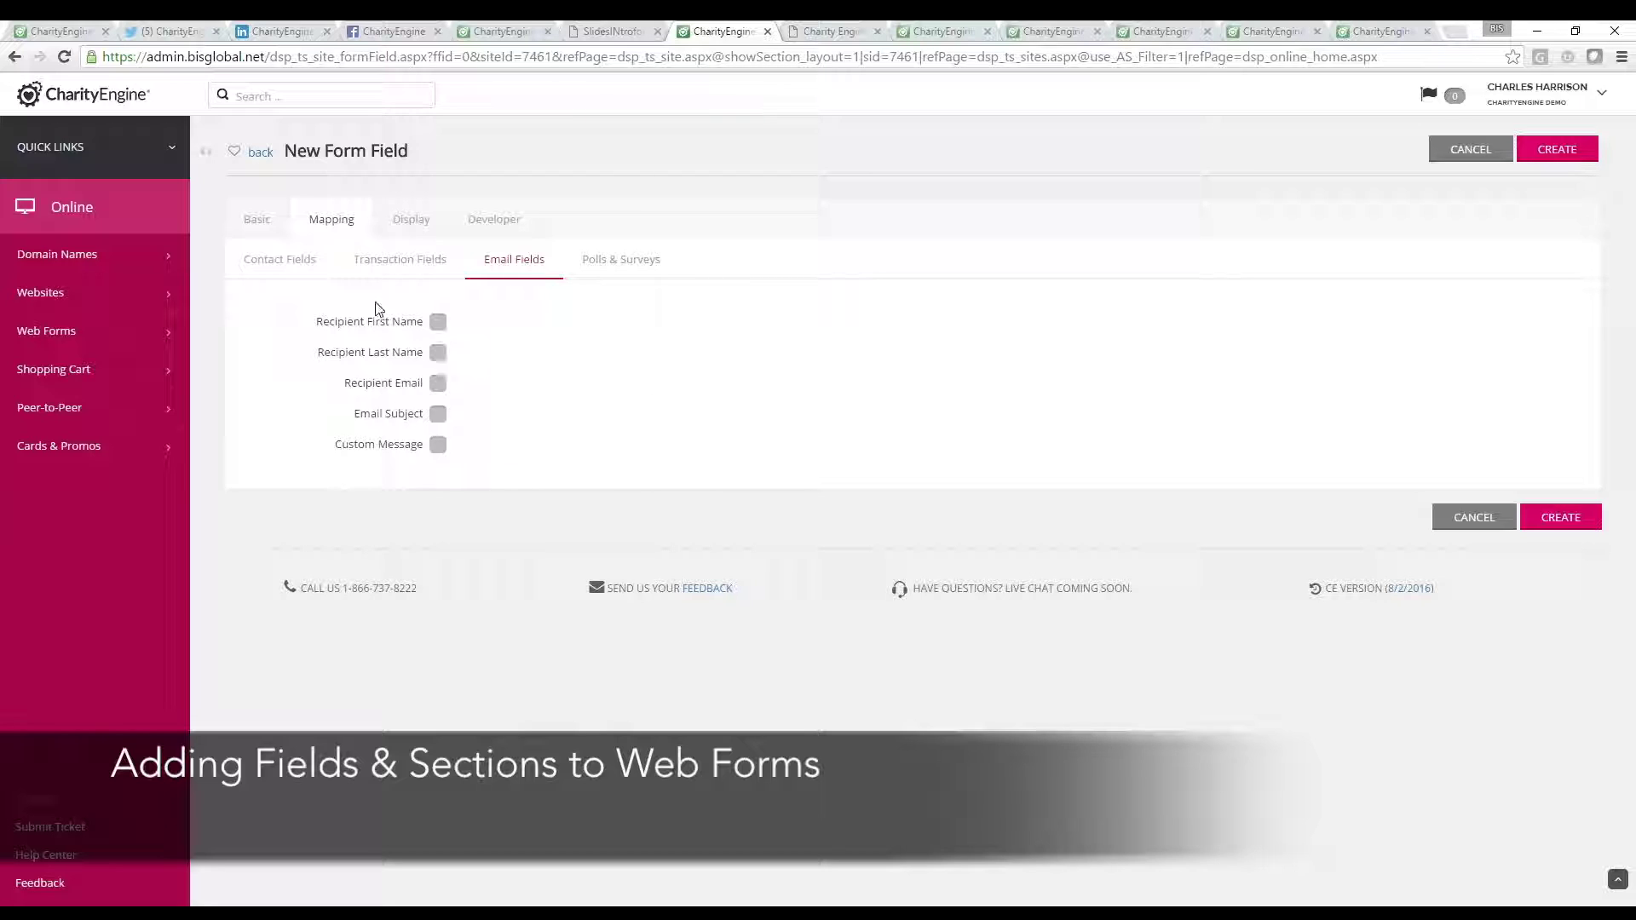
Step: Review the new field's display data options again and return to its basic settings
{"action": "left_click", "coordinate": [410, 218]}
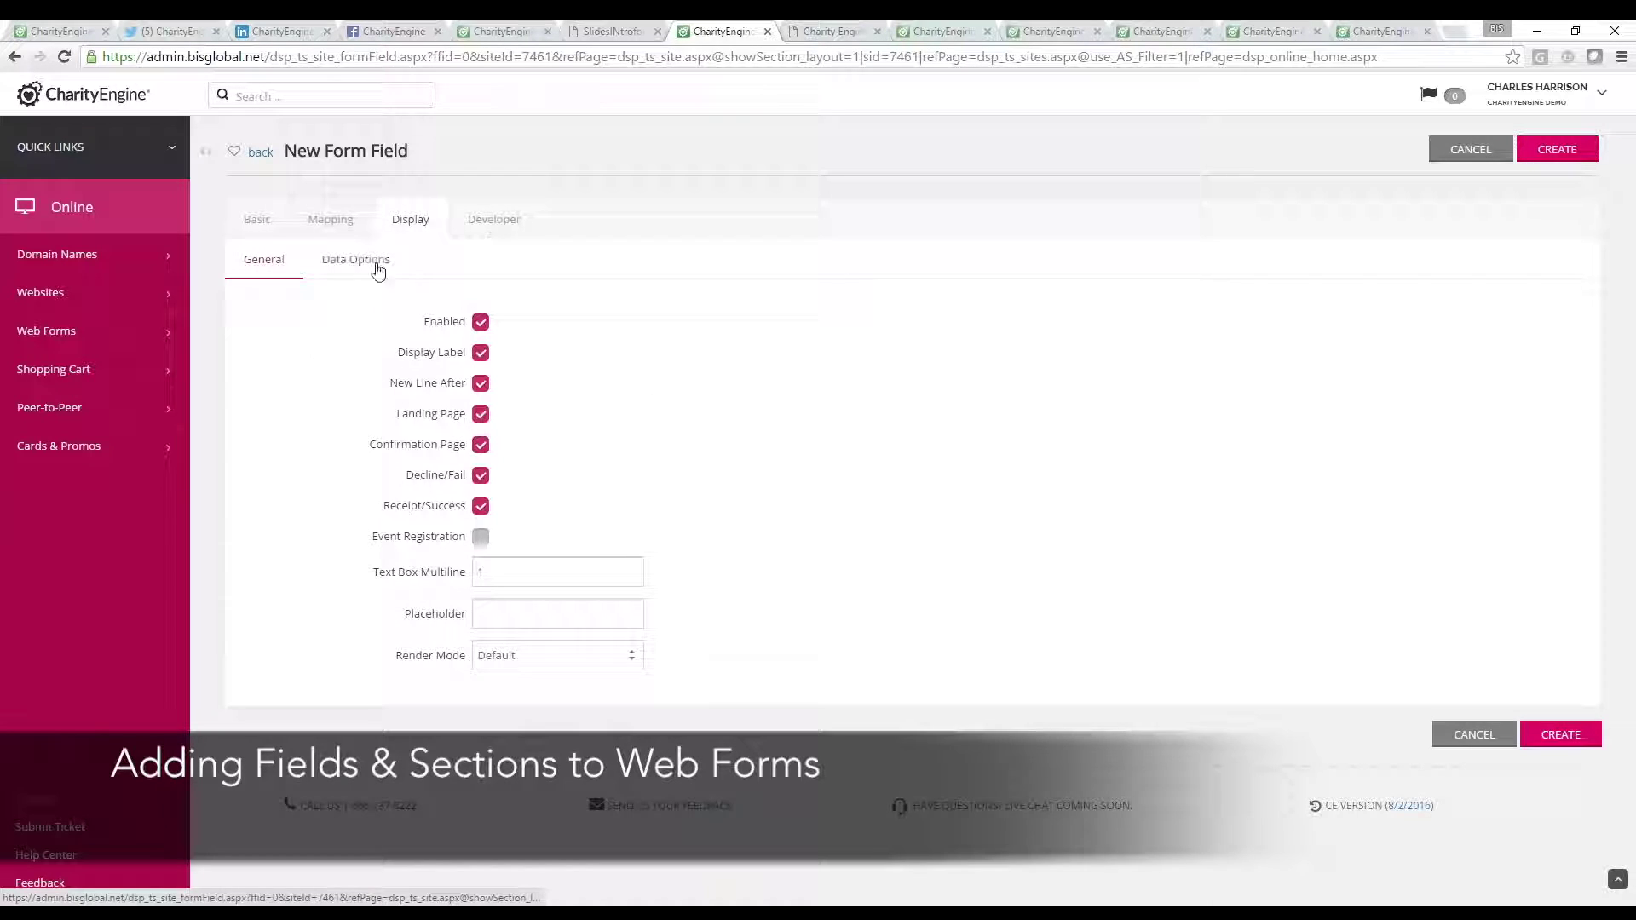
{"action": "left_click", "coordinate": [375, 264]}
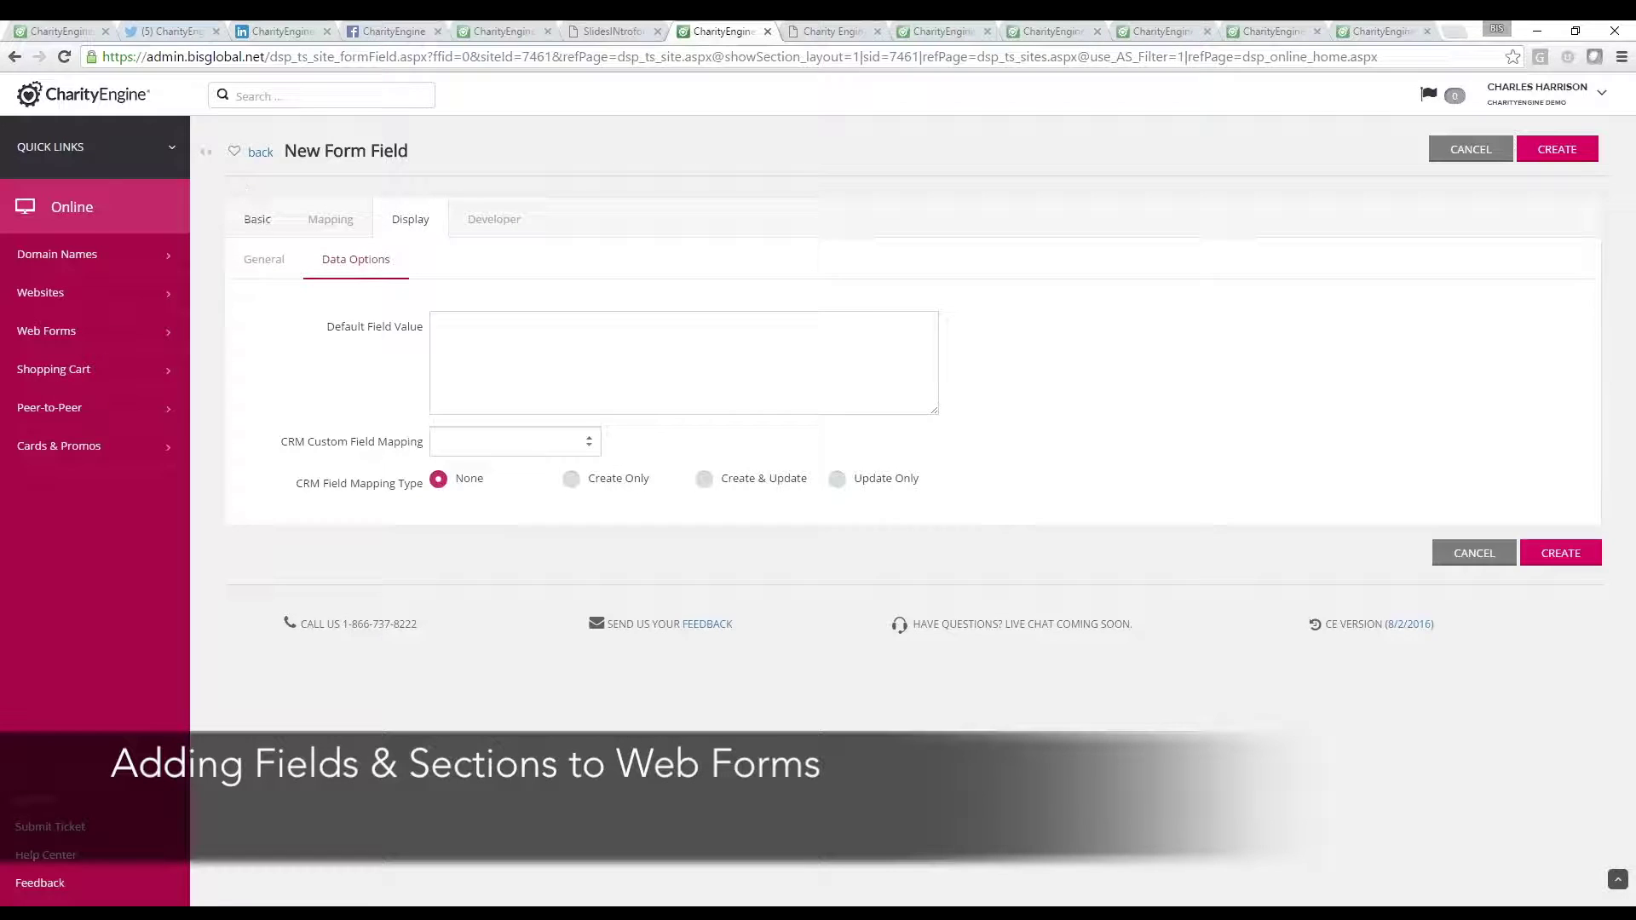
{"action": "left_click", "coordinate": [253, 221]}
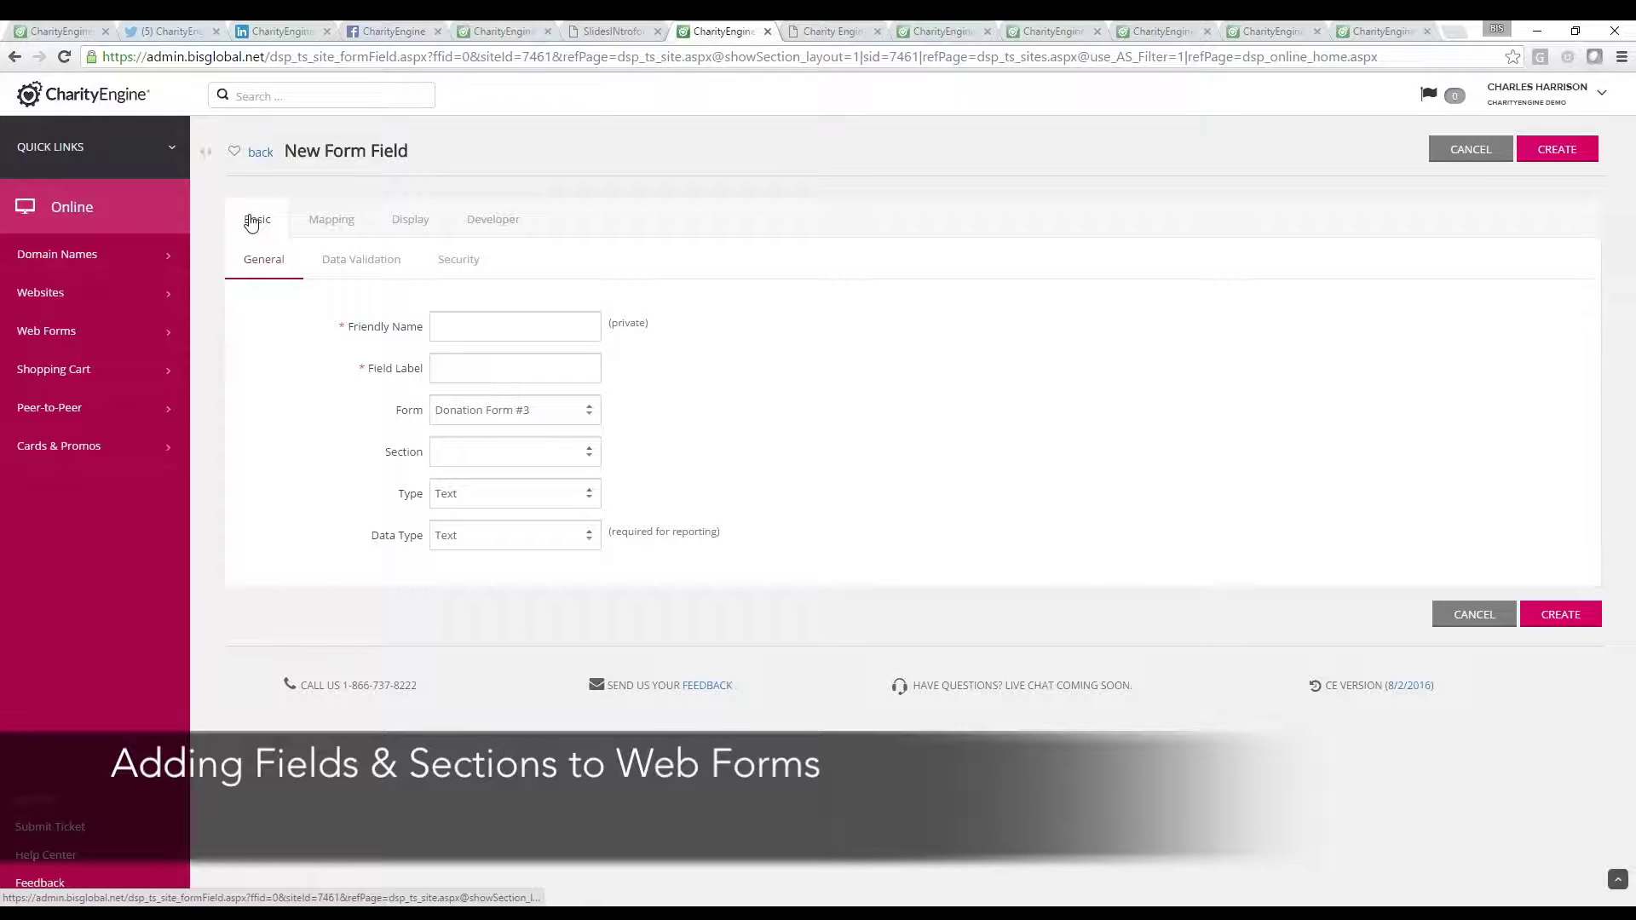
Step: Return to the Donation Form #3 layout without creating the field and dismiss the field mapping warning
{"action": "left_click", "coordinate": [260, 155]}
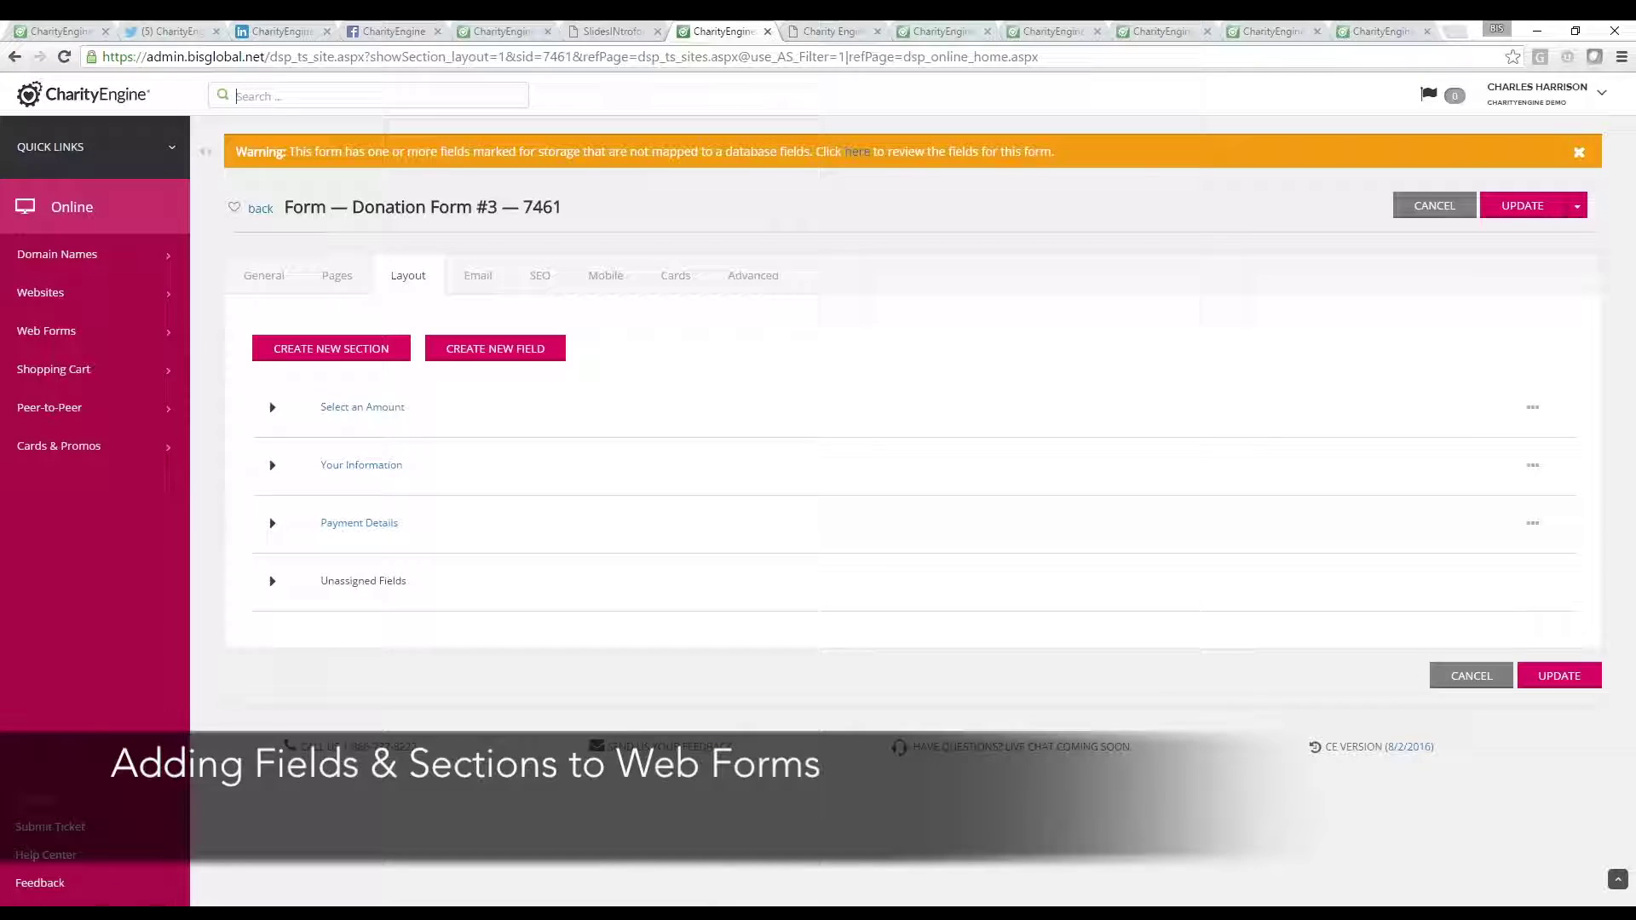
{"action": "left_click", "coordinate": [1579, 151]}
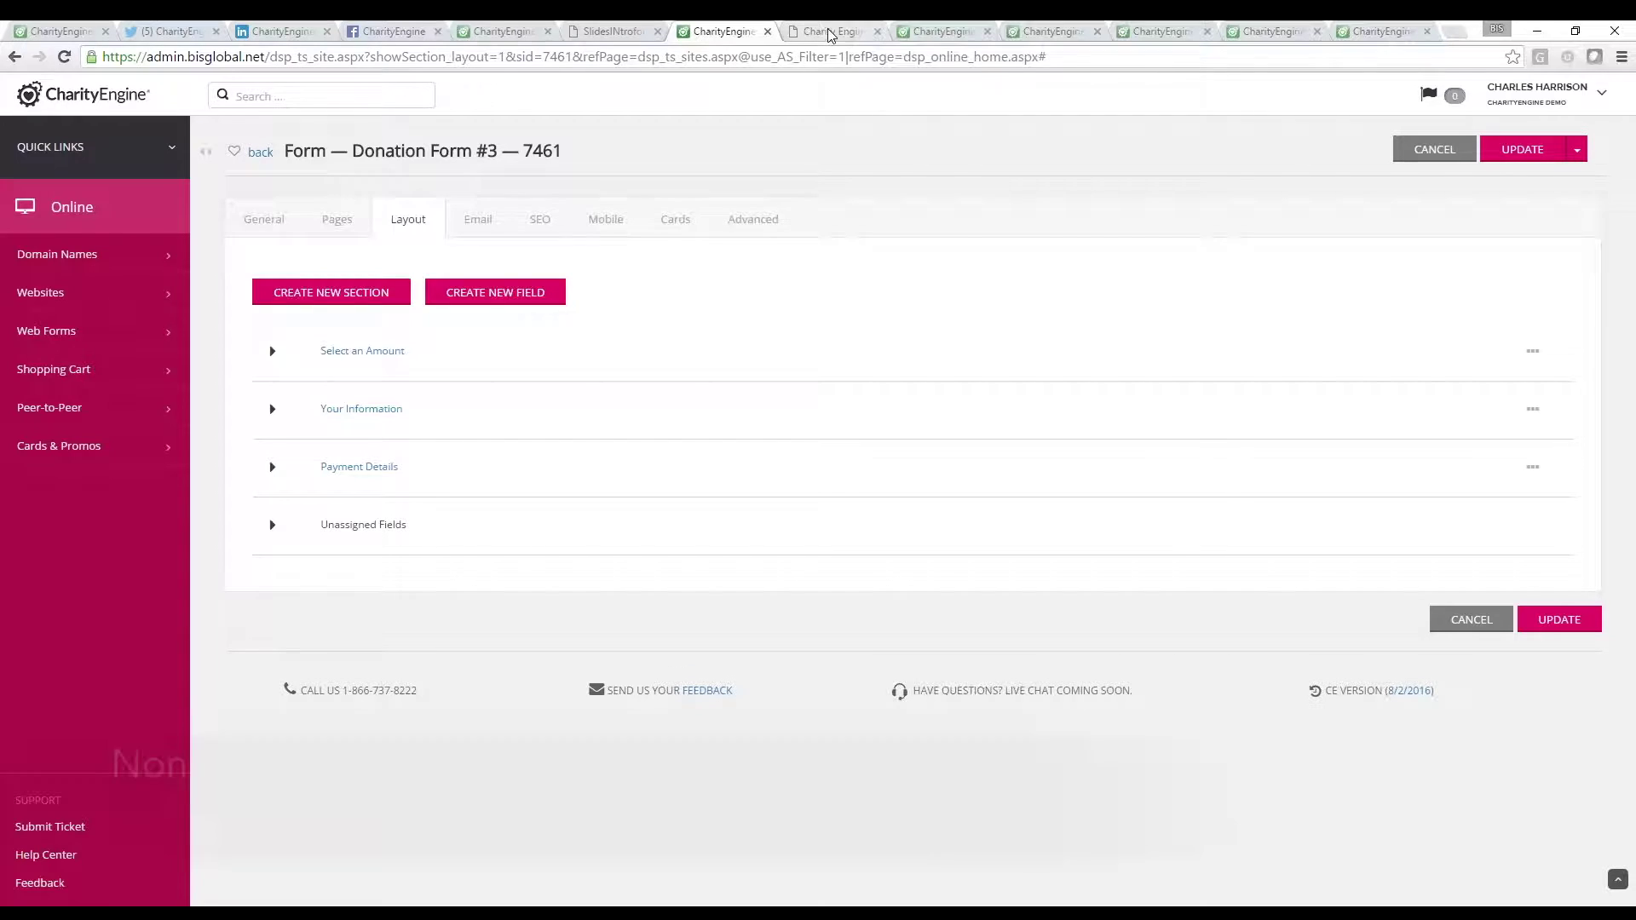
Step: Switch to the live donation page and review the US choices in the payment section's state list
{"action": "left_click", "coordinate": [831, 34]}
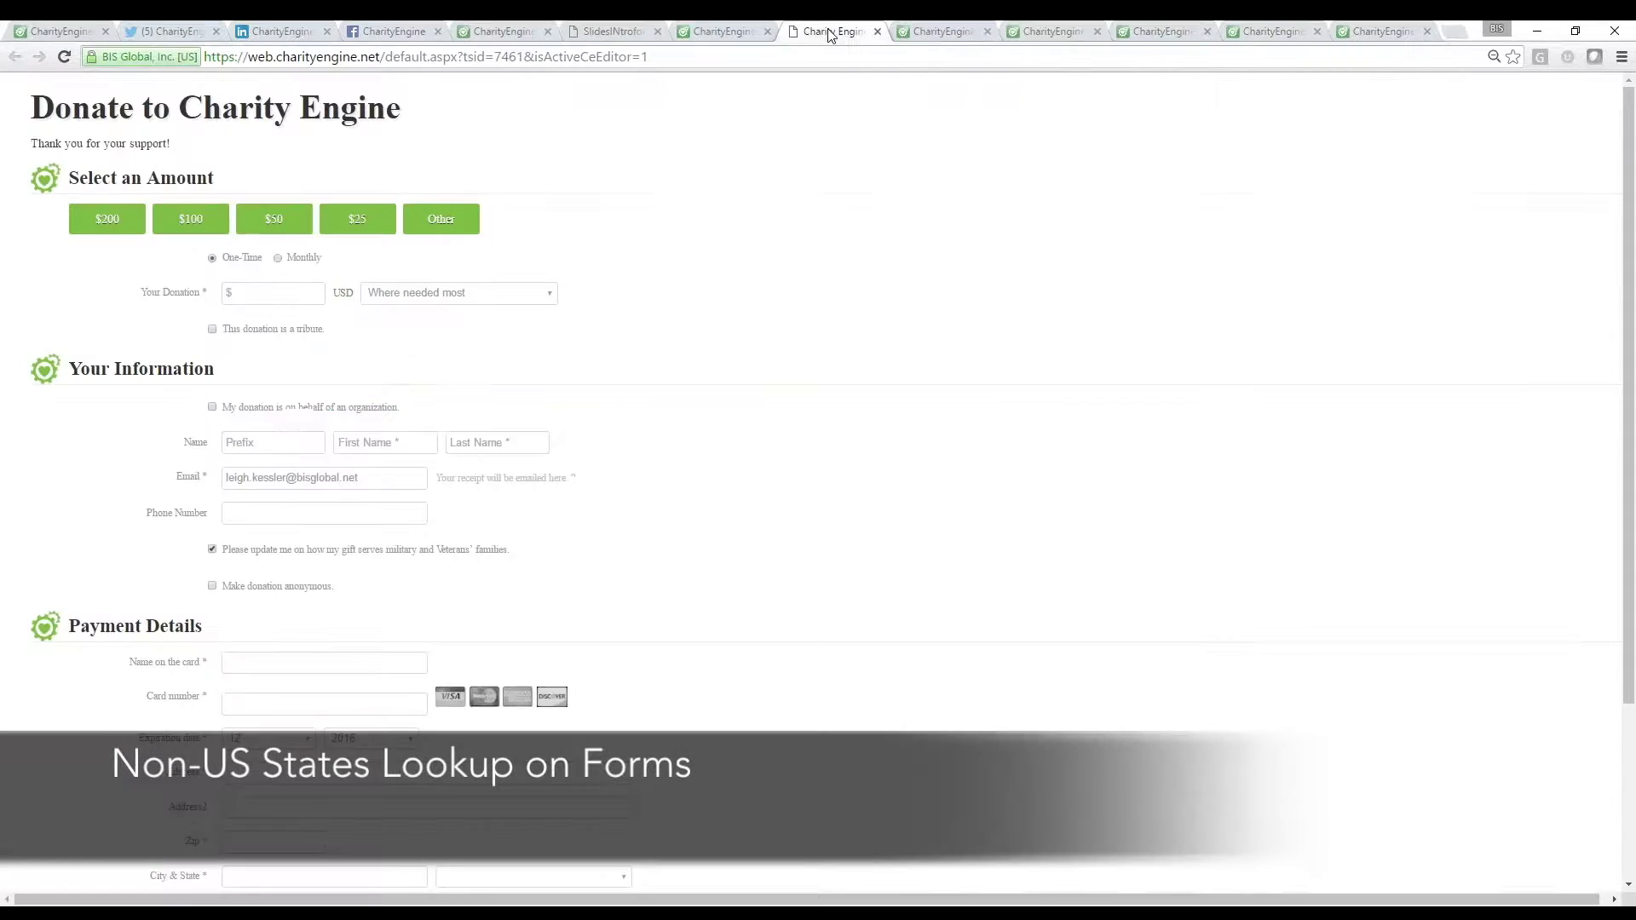
{"action": "scroll", "coordinate": [748, 640], "scroll_direction": "down", "scroll_amount": 3}
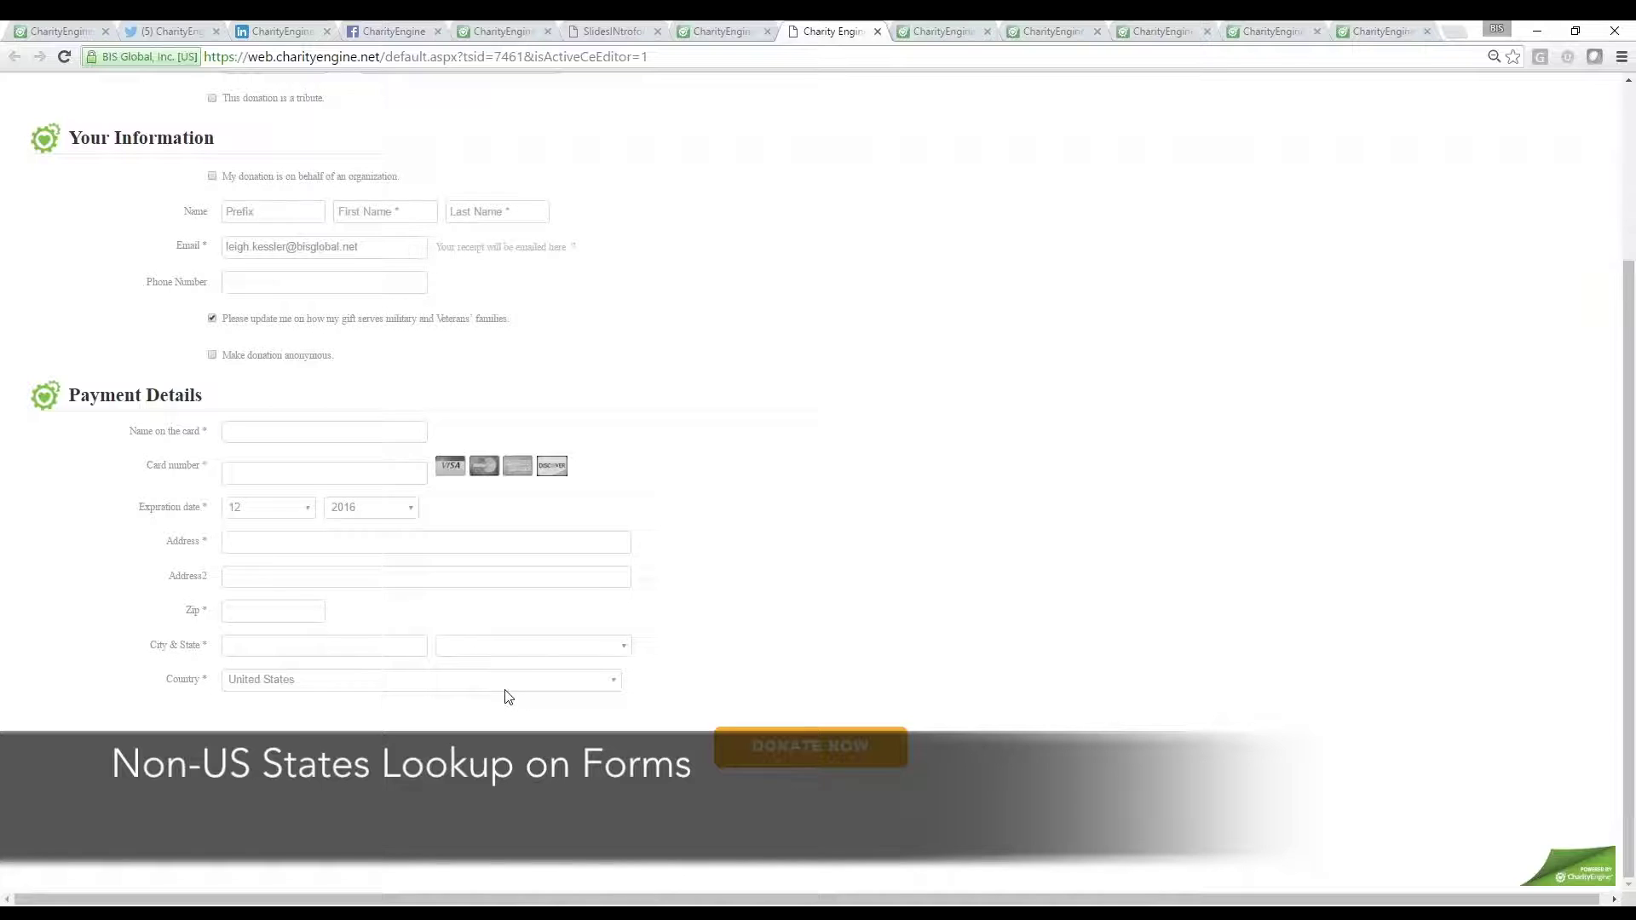
{"action": "left_click", "coordinate": [554, 651]}
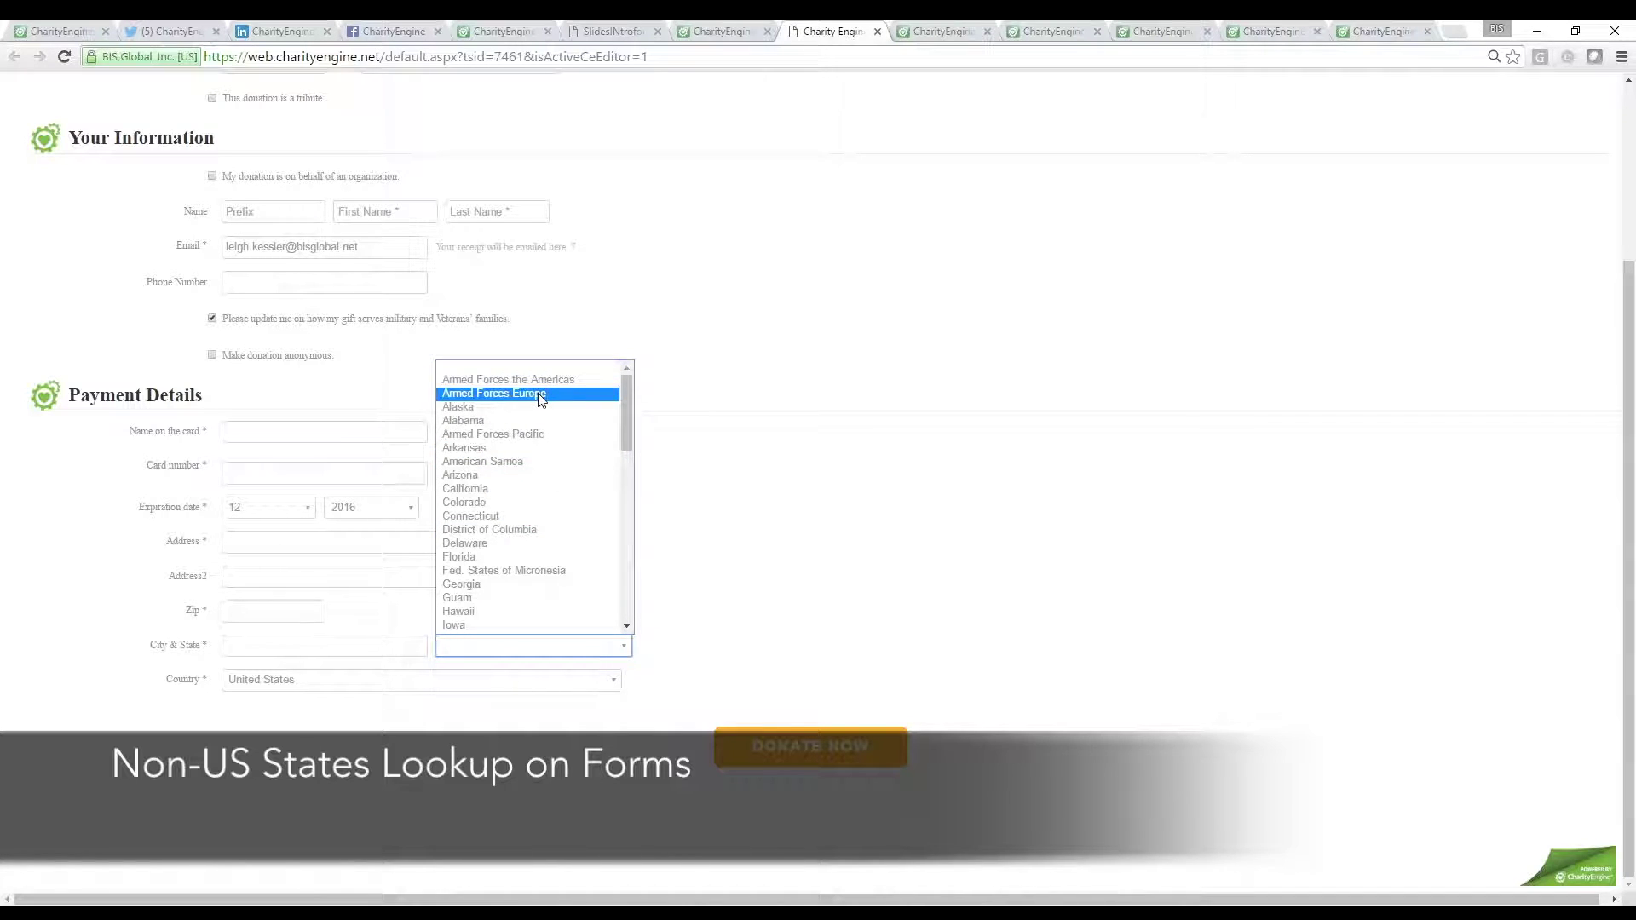
{"action": "left_click", "coordinate": [712, 554]}
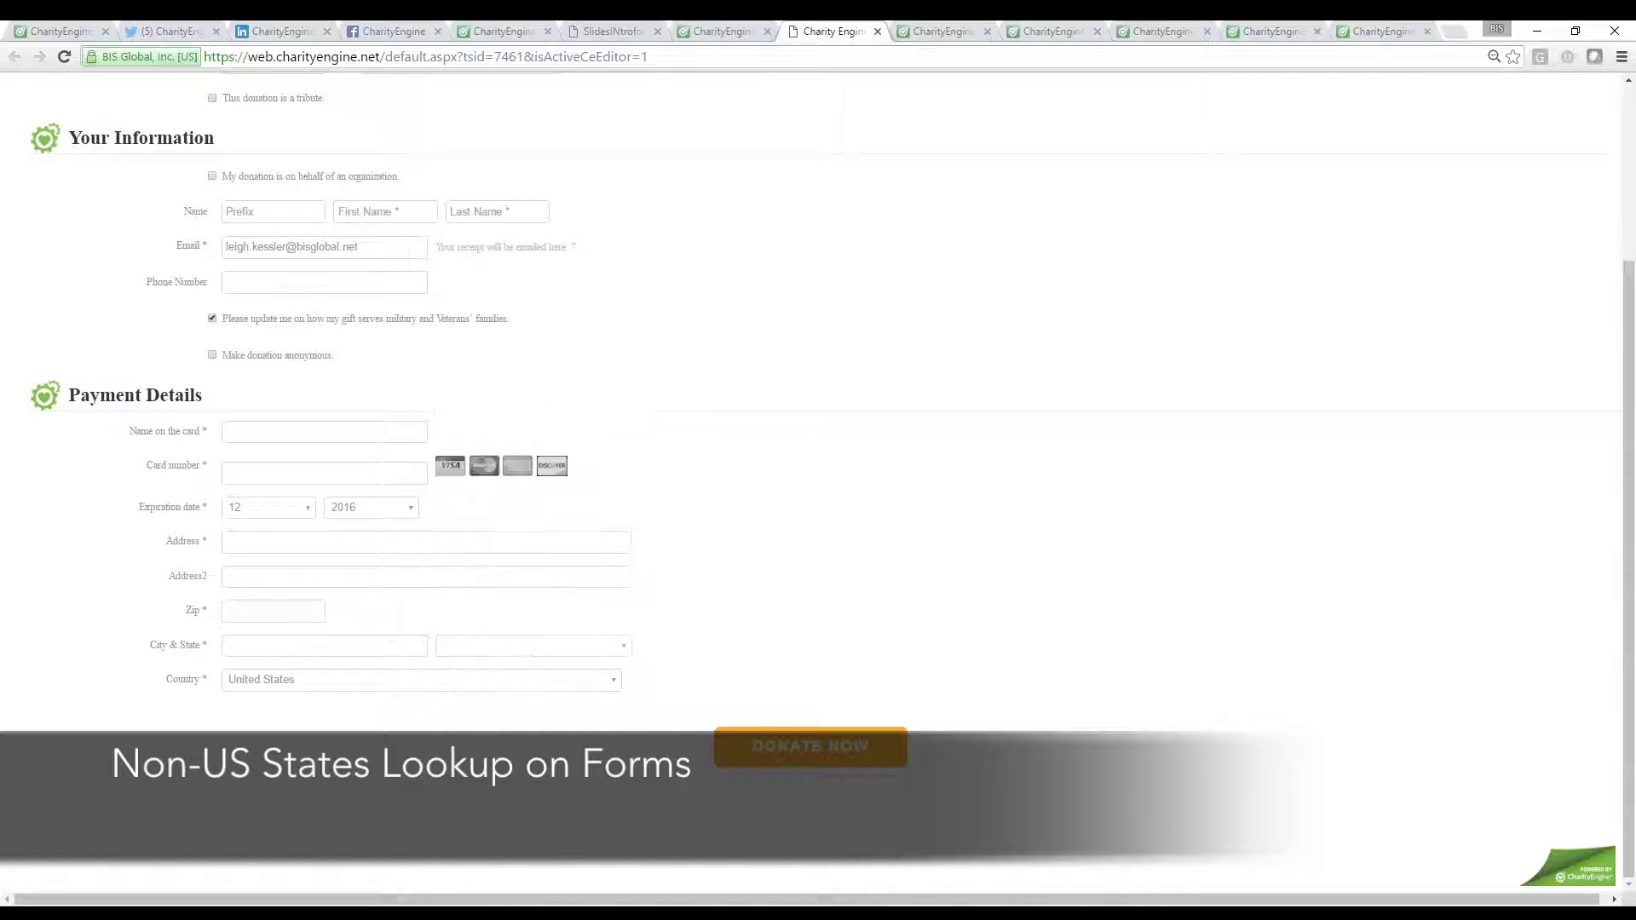
Step: Set the payment country to Afghanistan and open the state list to check its choices
{"action": "left_click", "coordinate": [562, 685]}
{"action": "left_click", "coordinate": [351, 413]}
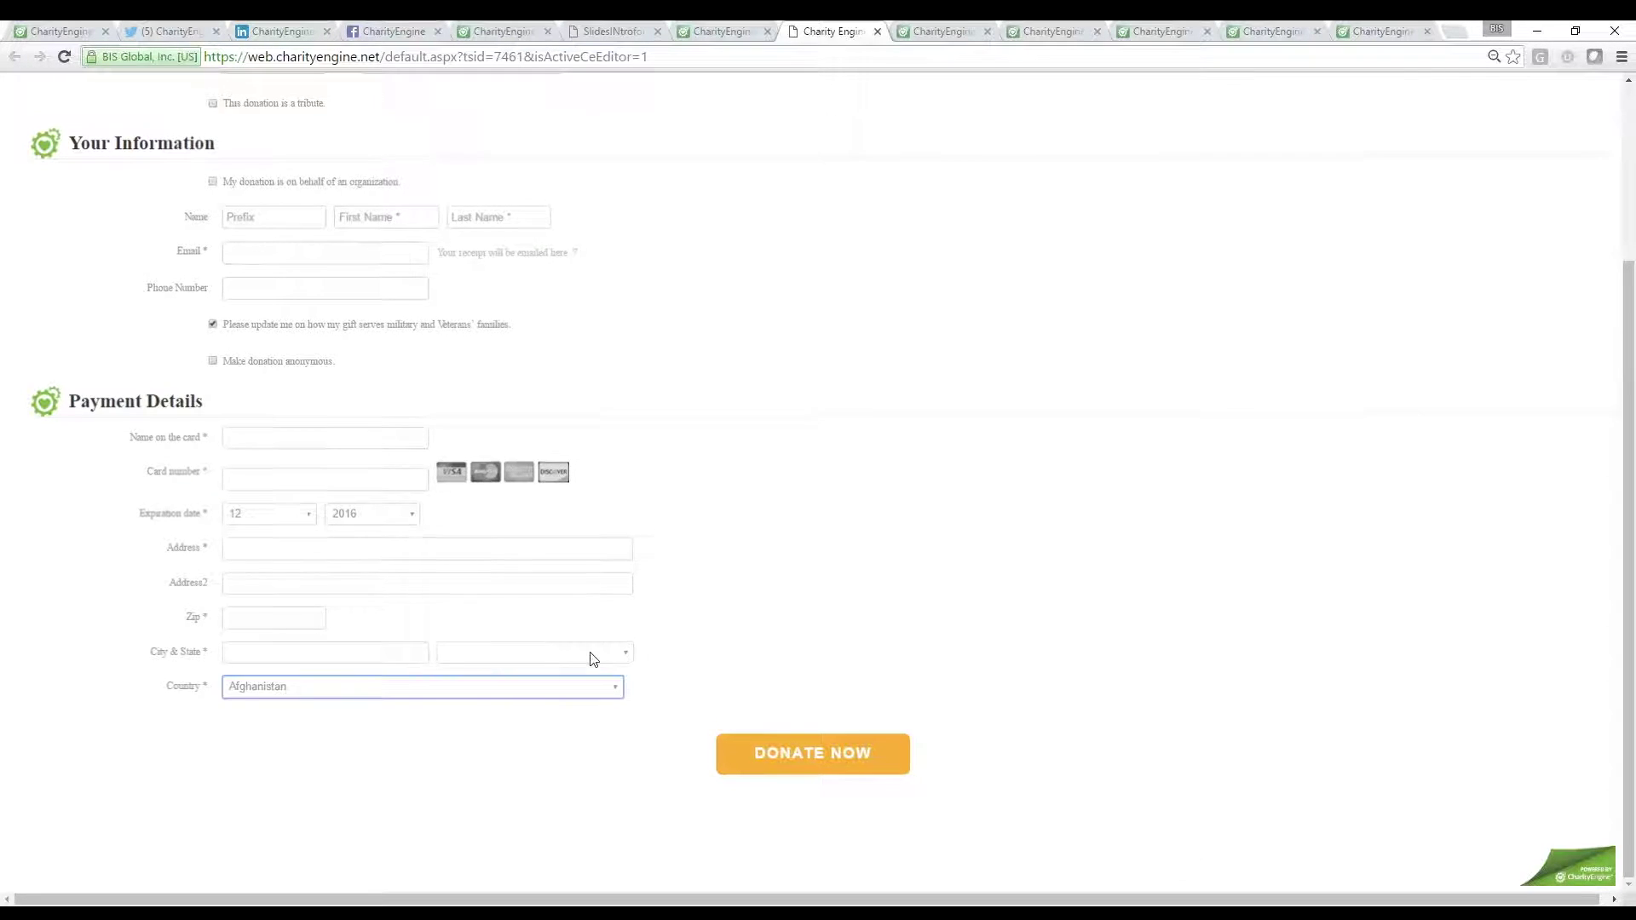
{"action": "left_click", "coordinate": [593, 658]}
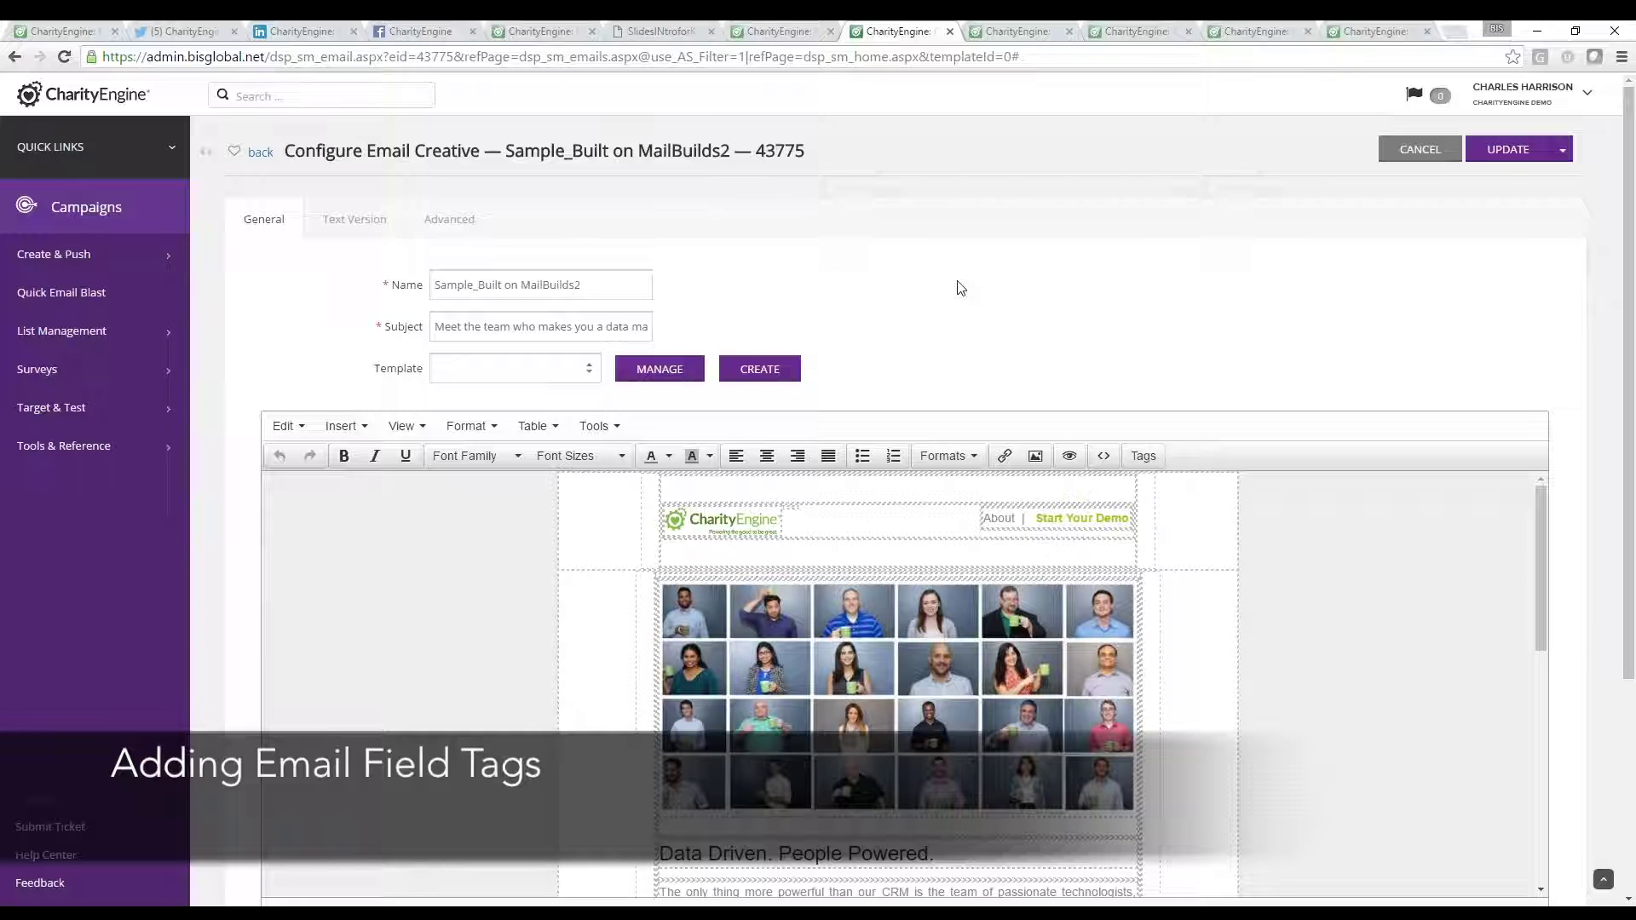
Step: Add "Dear" in front of the "Data Driven. People Powered." heading in the Sample_Built on MailBuilds2 email
{"action": "scroll", "coordinate": [960, 287], "scroll_direction": "down", "scroll_amount": 1}
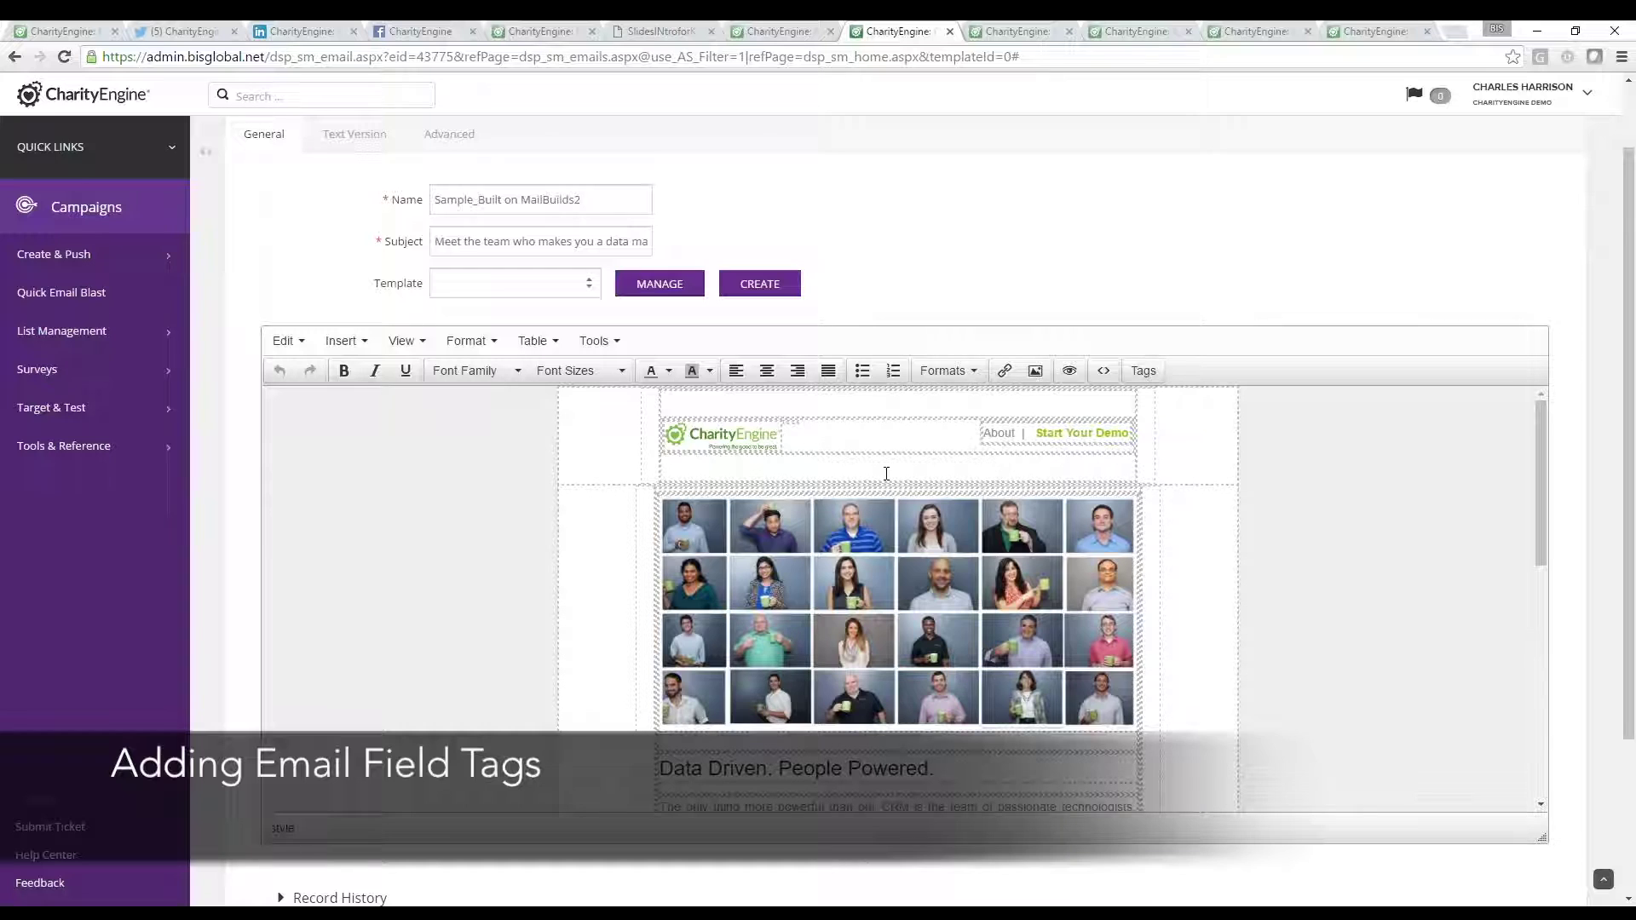
{"action": "scroll", "coordinate": [726, 793], "scroll_direction": "down", "scroll_amount": 1}
{"action": "left_click", "coordinate": [679, 686]}
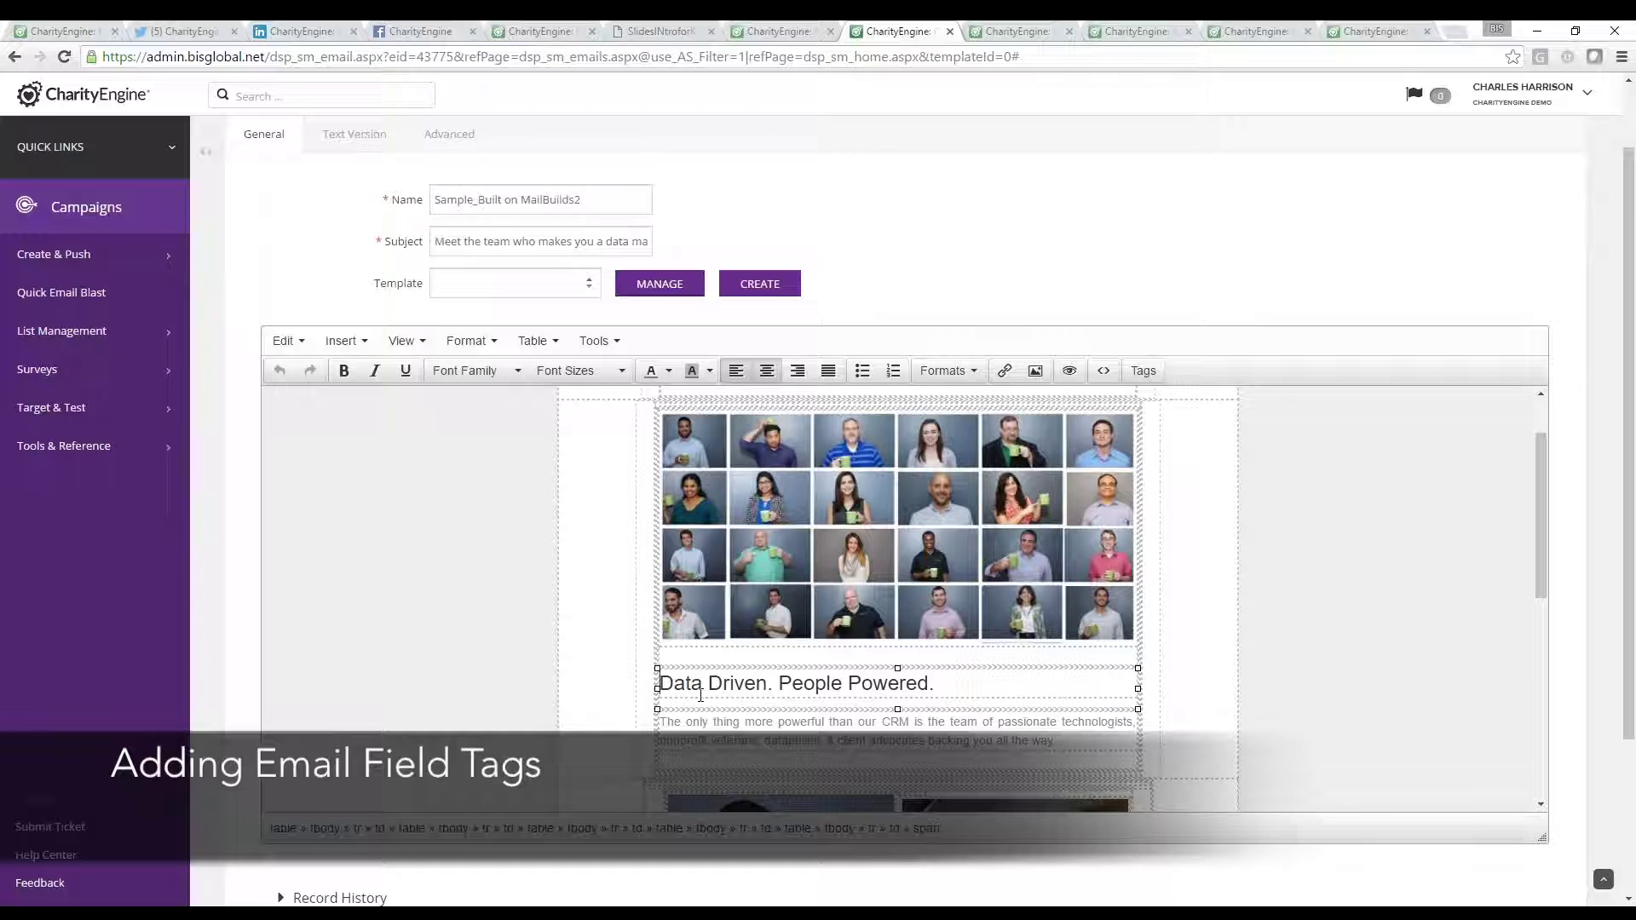
{"action": "left_click", "coordinate": [666, 685]}
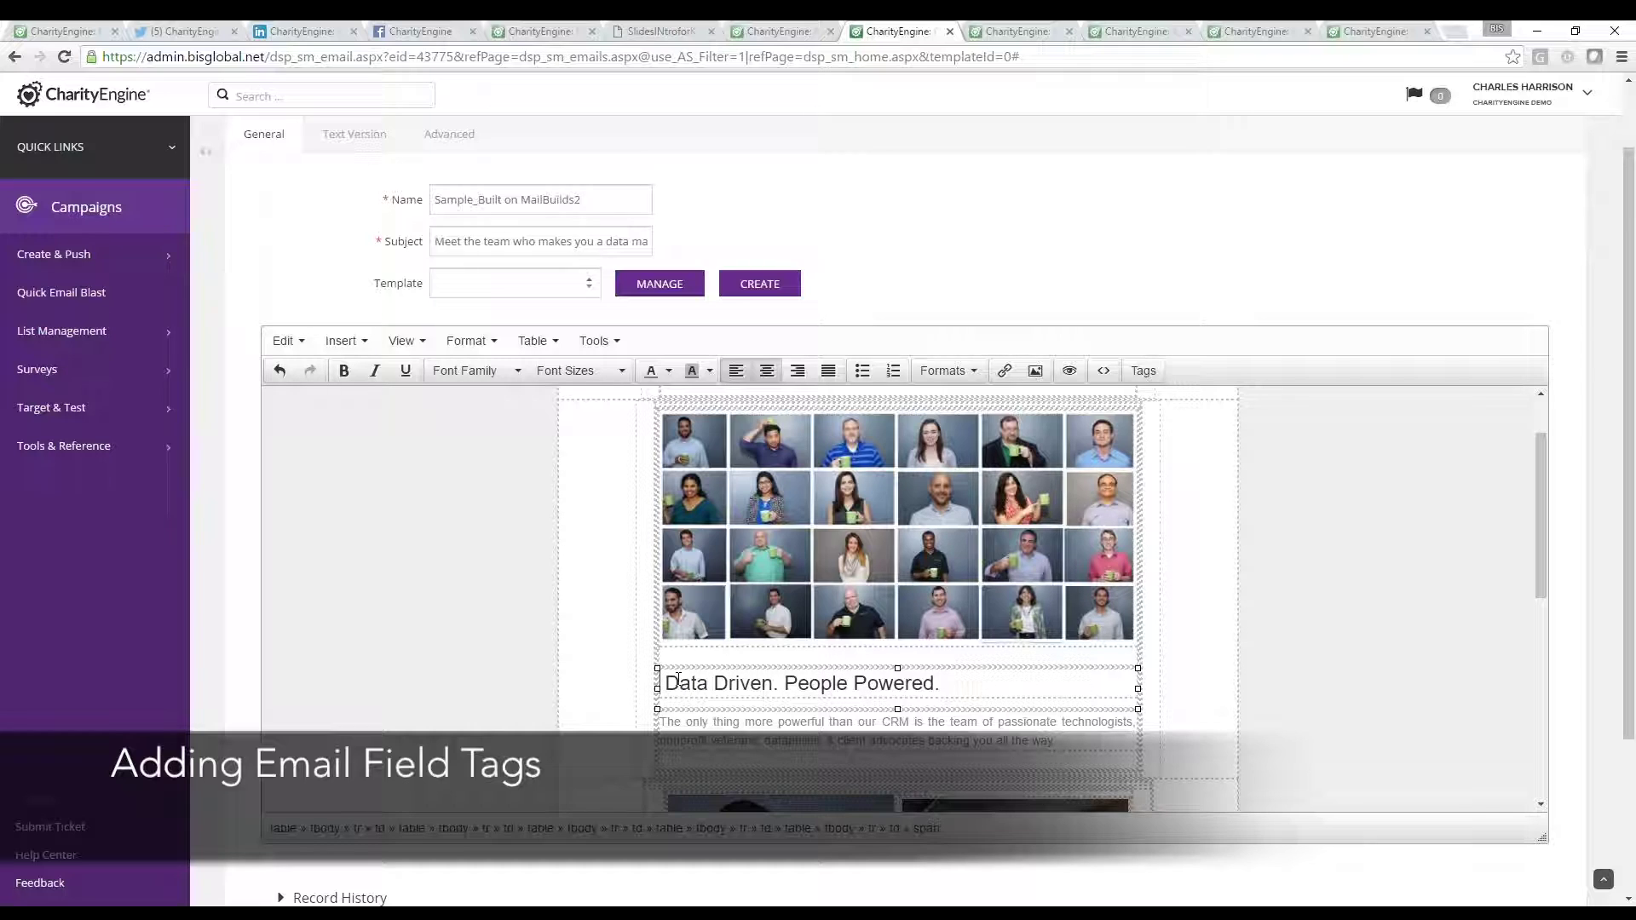
{"action": "type", "text": "Dear"}
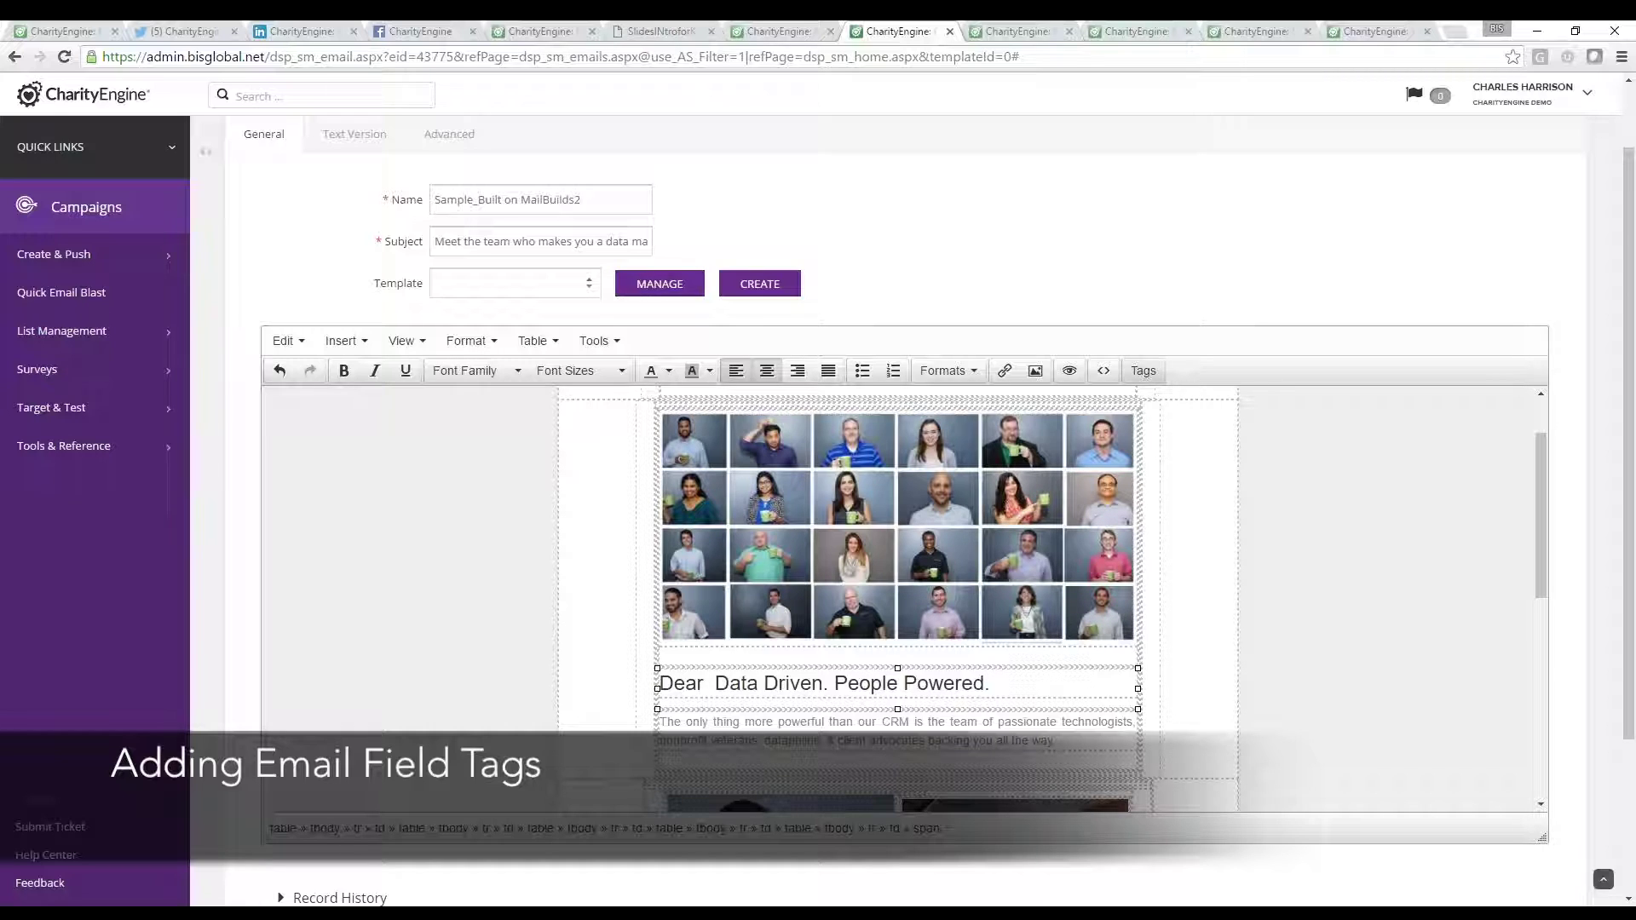
Step: Look over the email's available dynamic audience and static tags, and close the tag list without inserting one
{"action": "left_click", "coordinate": [1143, 371]}
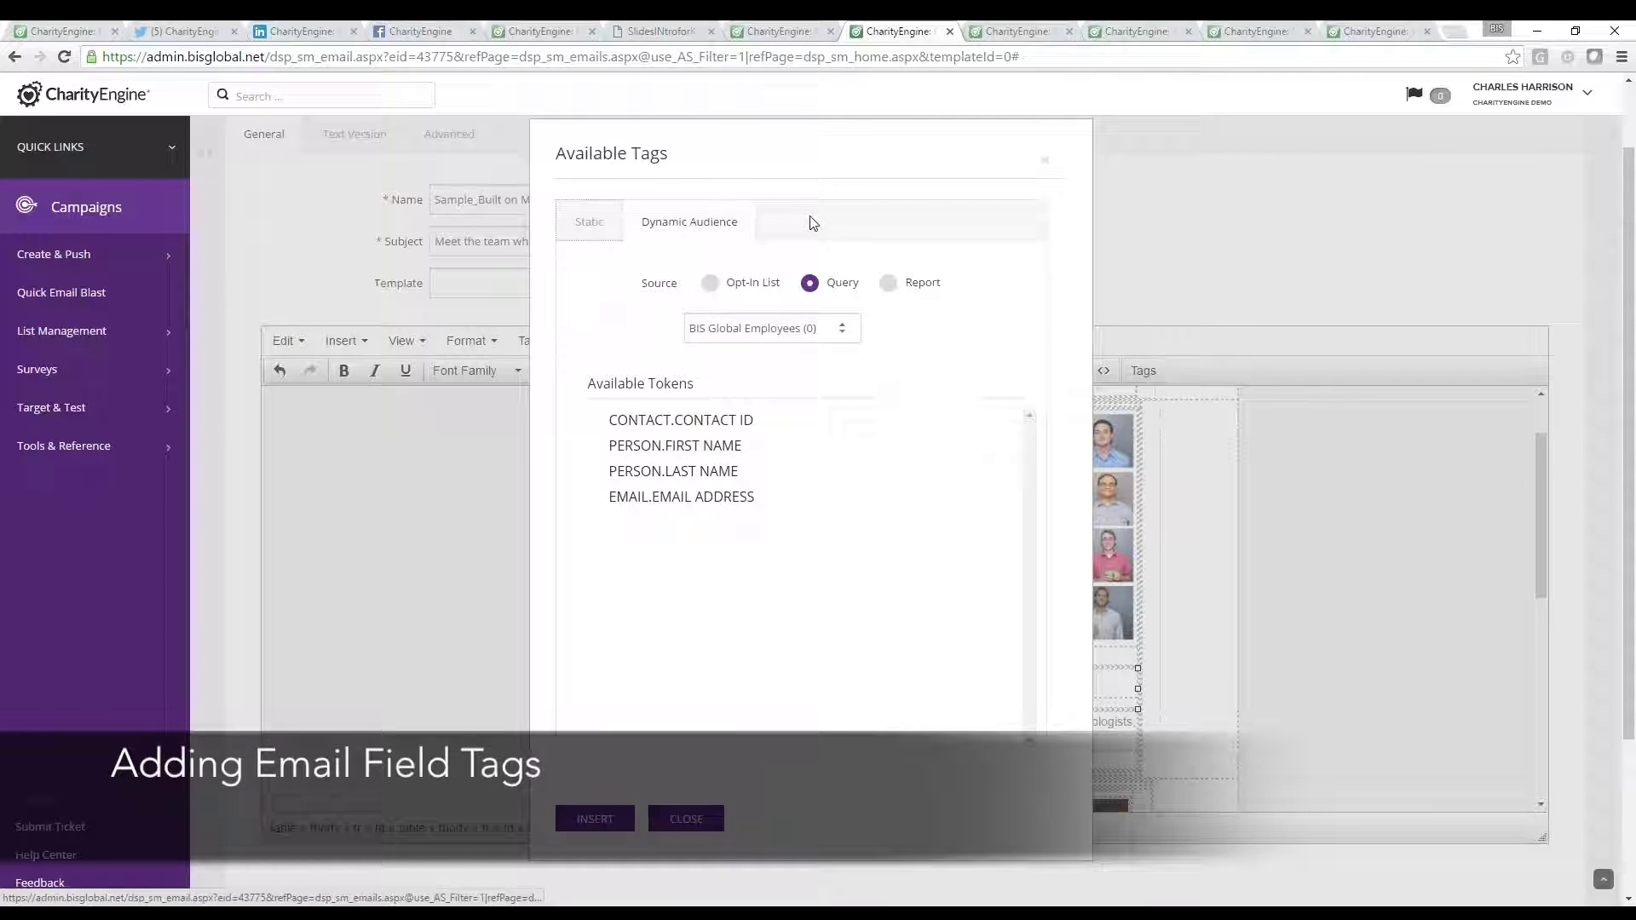
{"action": "left_click", "coordinate": [588, 223]}
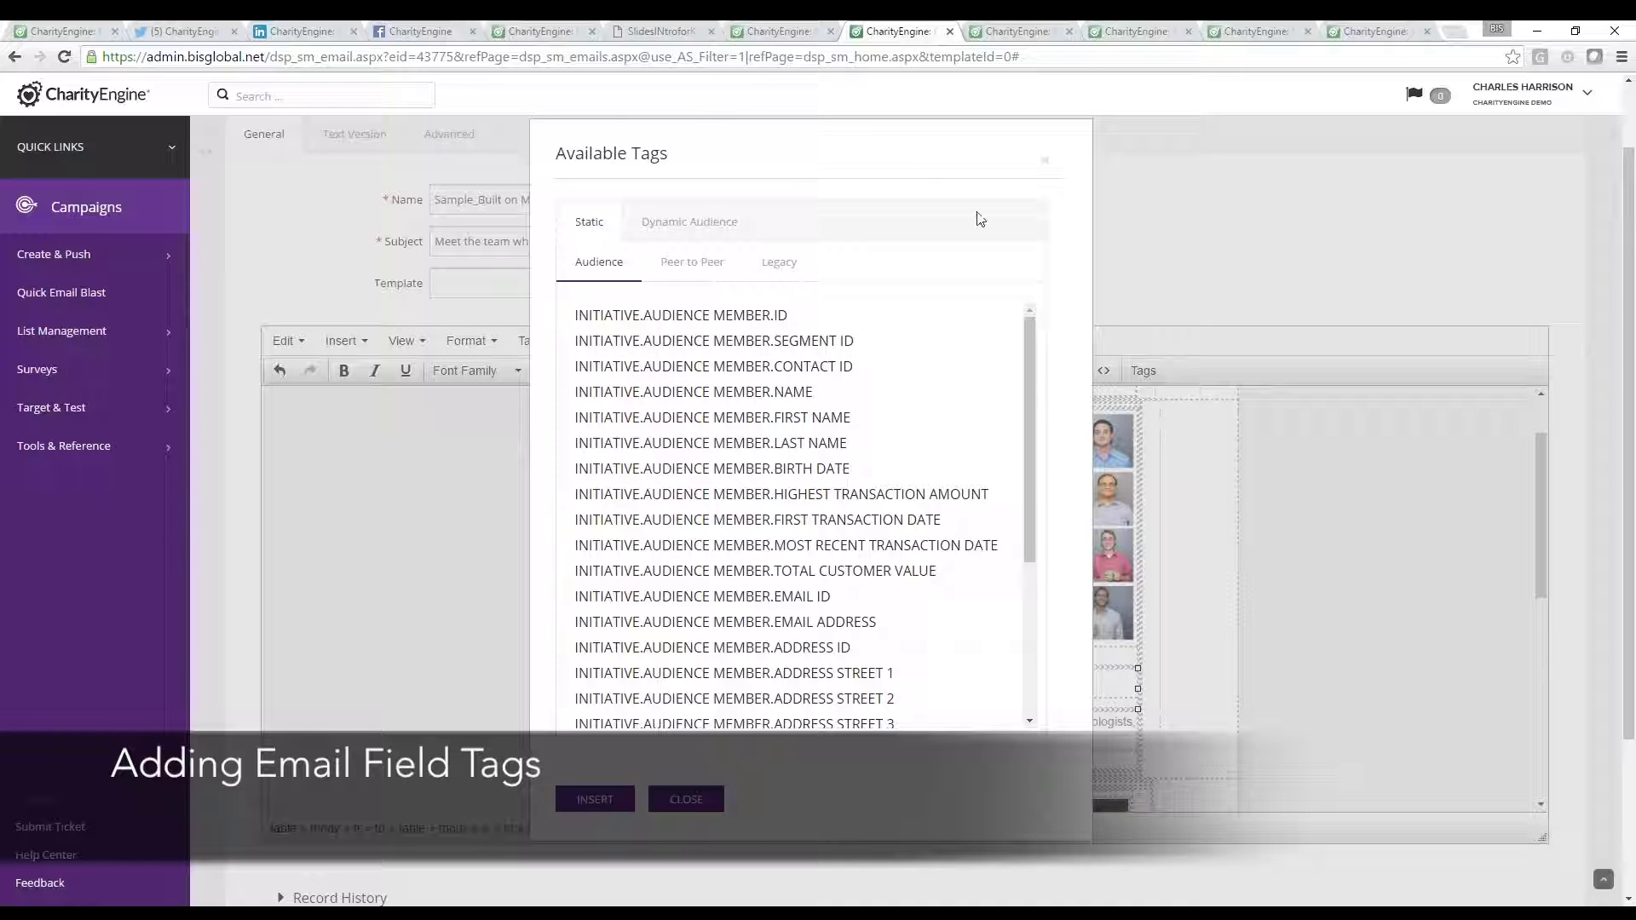
{"action": "left_click", "coordinate": [1045, 160]}
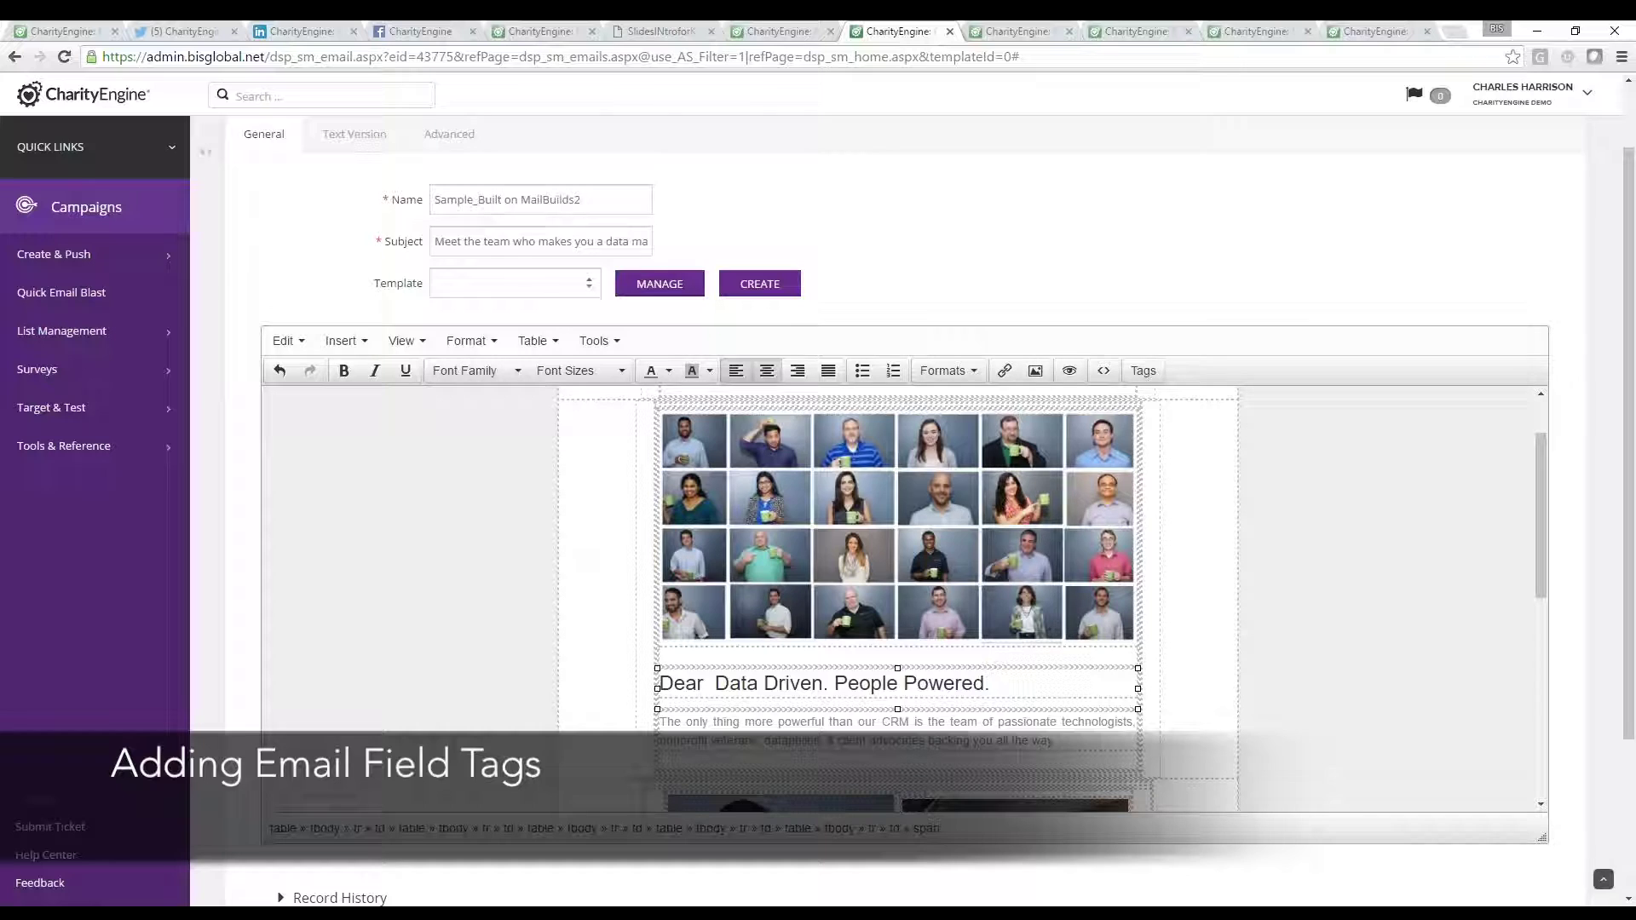
Step: Compare the static tags available for audience, peer-to-peer and legacy fields
{"action": "left_click", "coordinate": [1143, 370]}
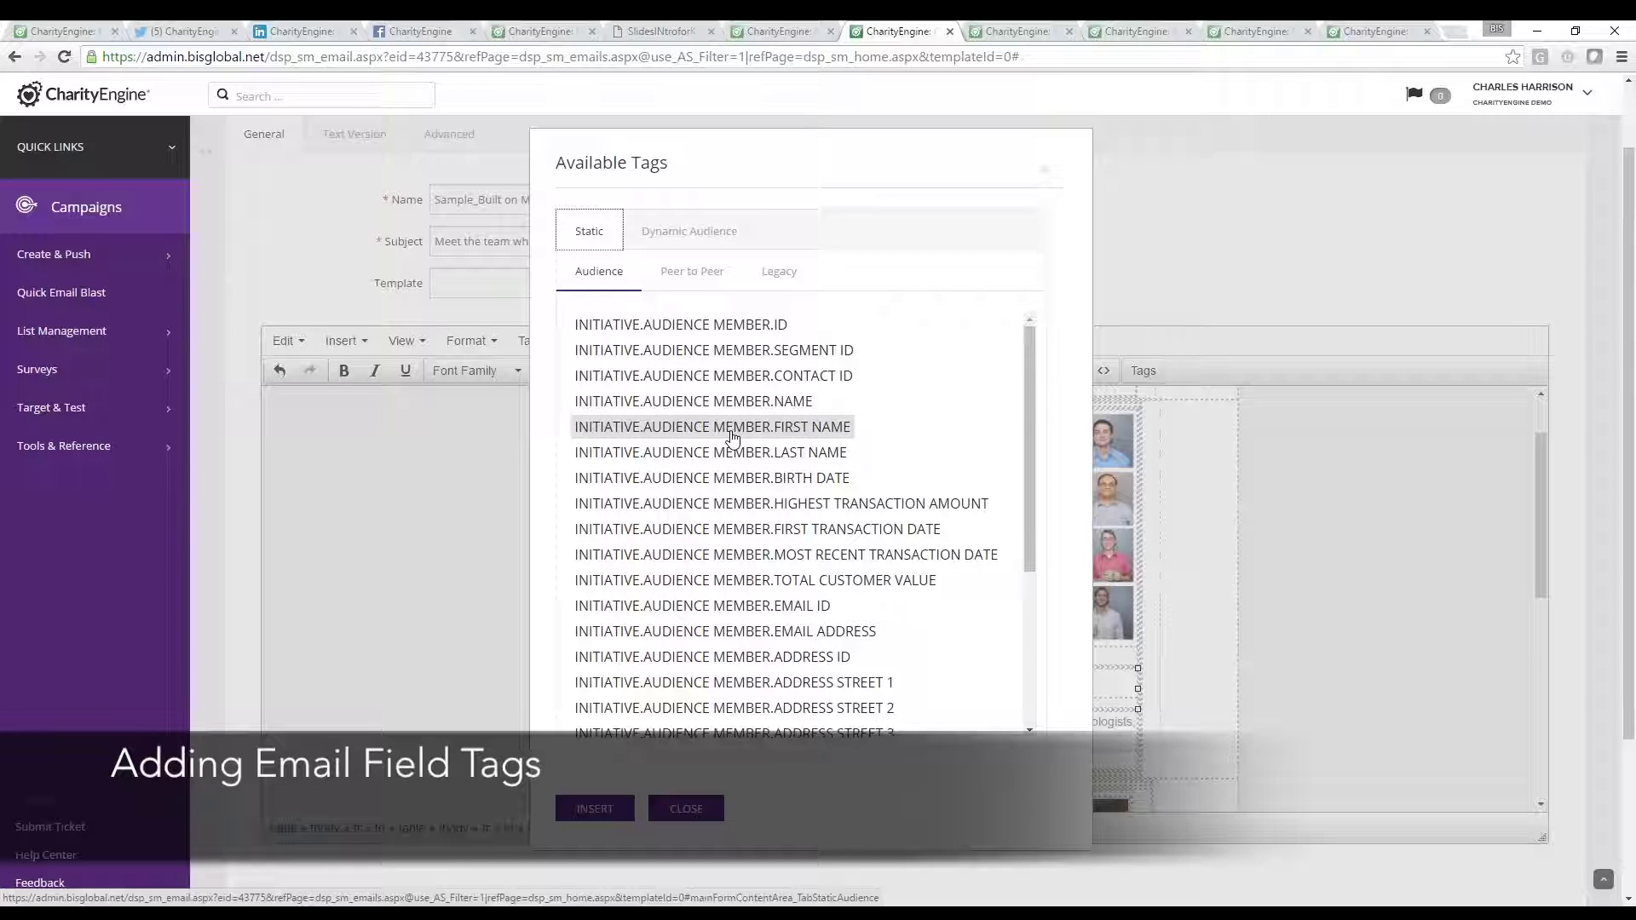
{"action": "left_click", "coordinate": [704, 271]}
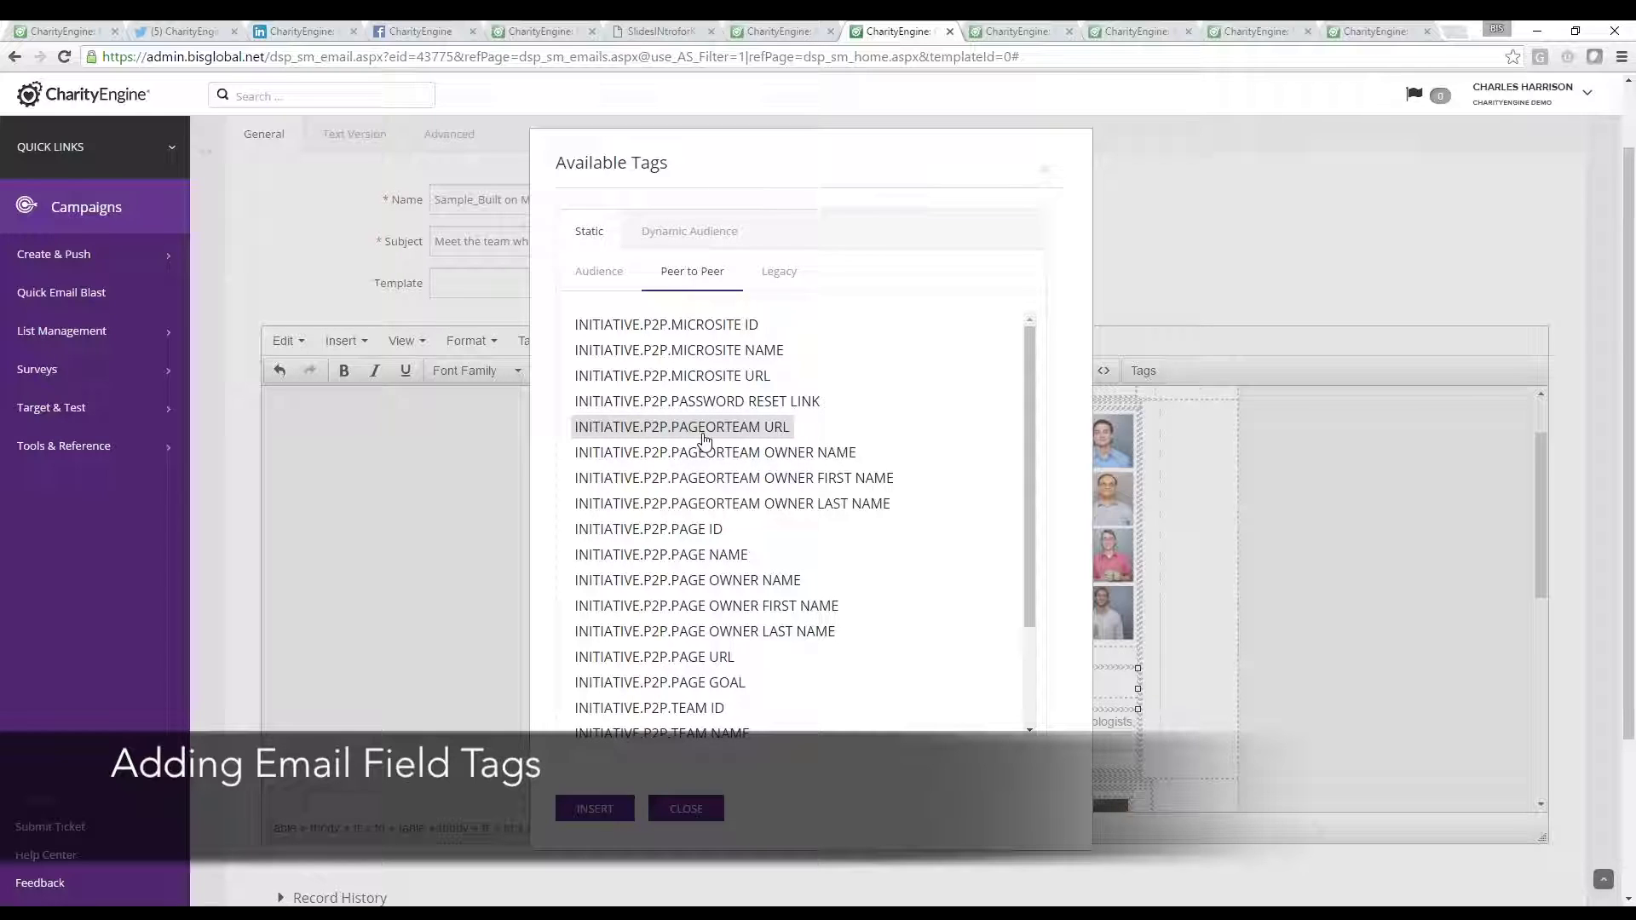
{"action": "mouse_move", "coordinate": [1029, 487]}
{"action": "left_mouse_down"}
{"action": "mouse_move", "coordinate": [1027, 554]}
{"action": "mouse_move", "coordinate": [1023, 494]}
{"action": "left_mouse_up"}
{"action": "left_click", "coordinate": [779, 271]}
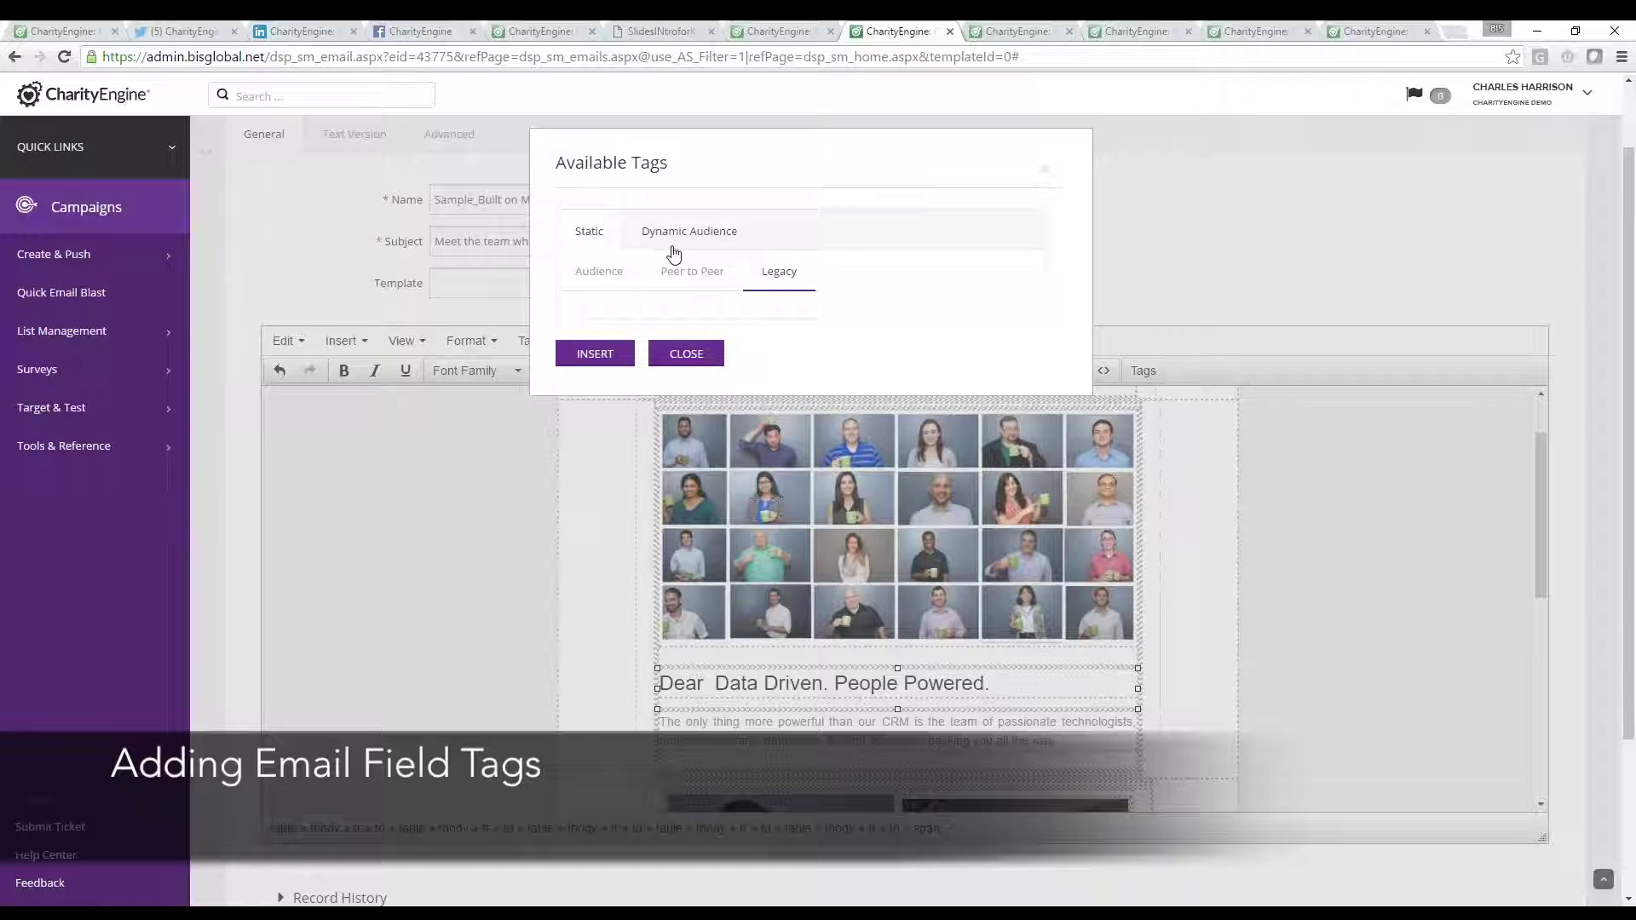
{"action": "left_click", "coordinate": [601, 271]}
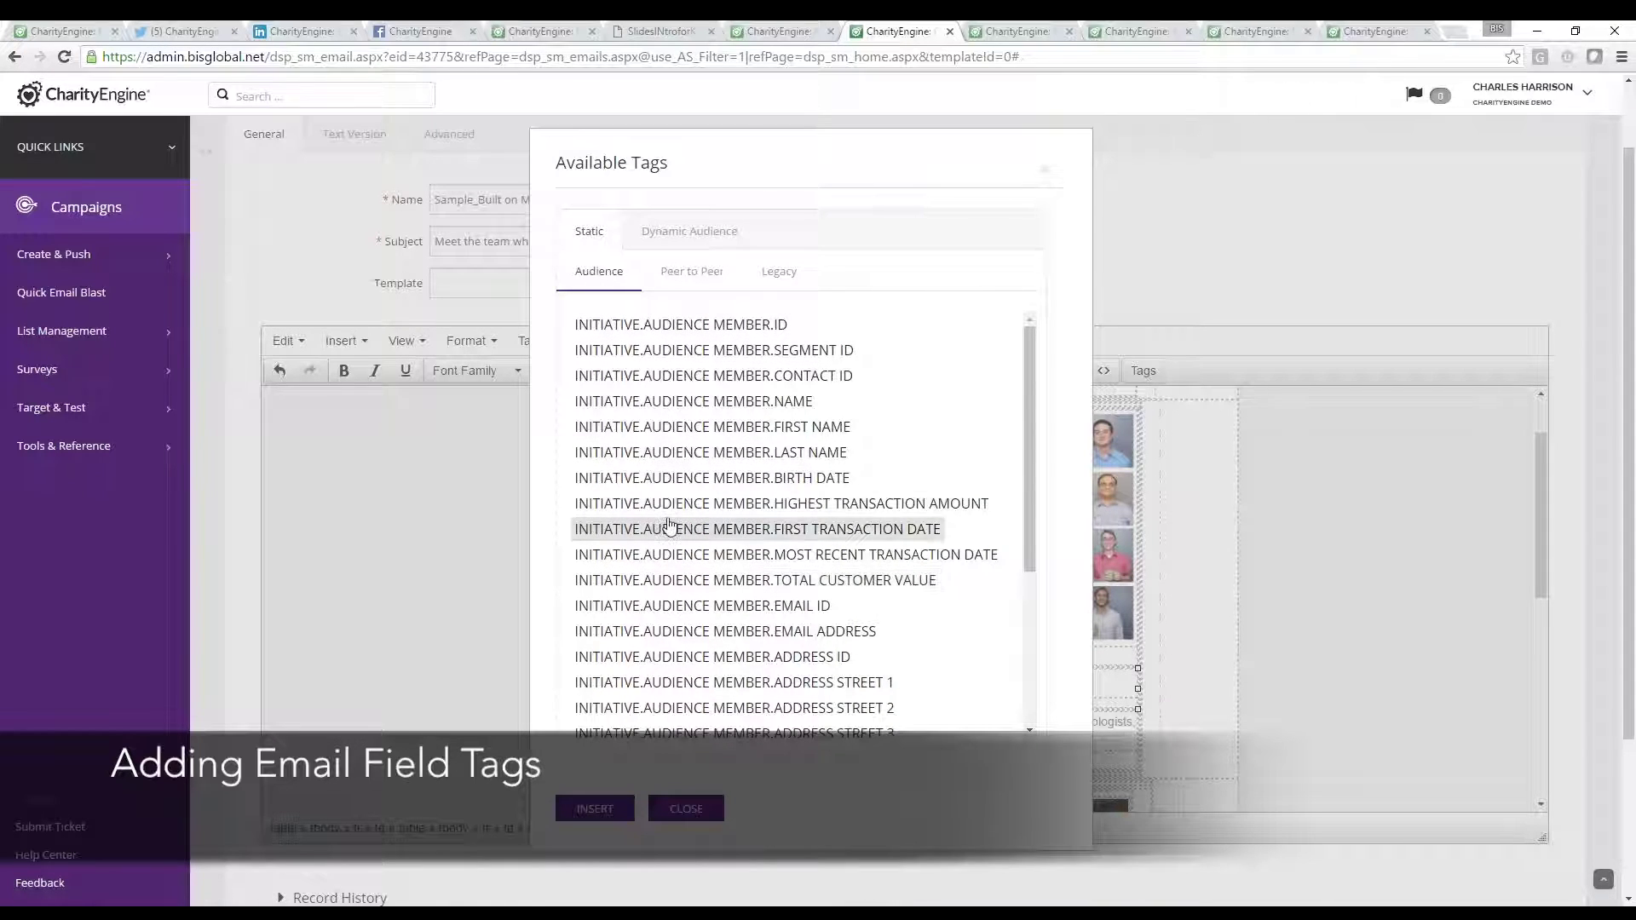
Step: View the dynamic audience tokens offered by the 2014 Annual Gala Campaign Donors query
{"action": "left_click", "coordinate": [681, 237]}
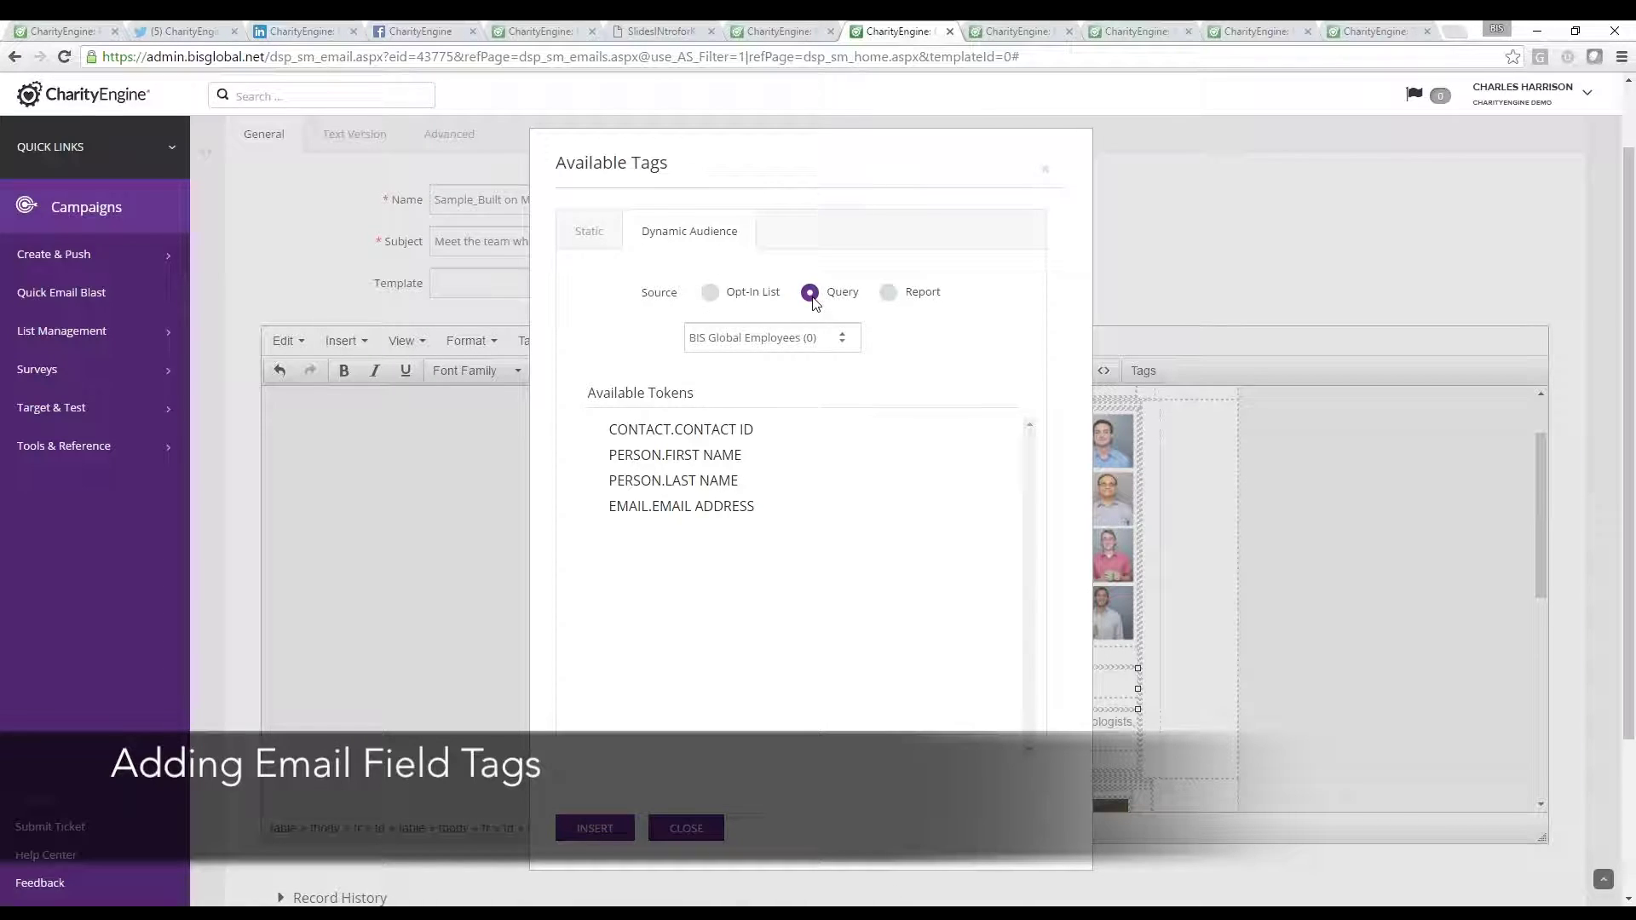
{"action": "left_click", "coordinate": [823, 342]}
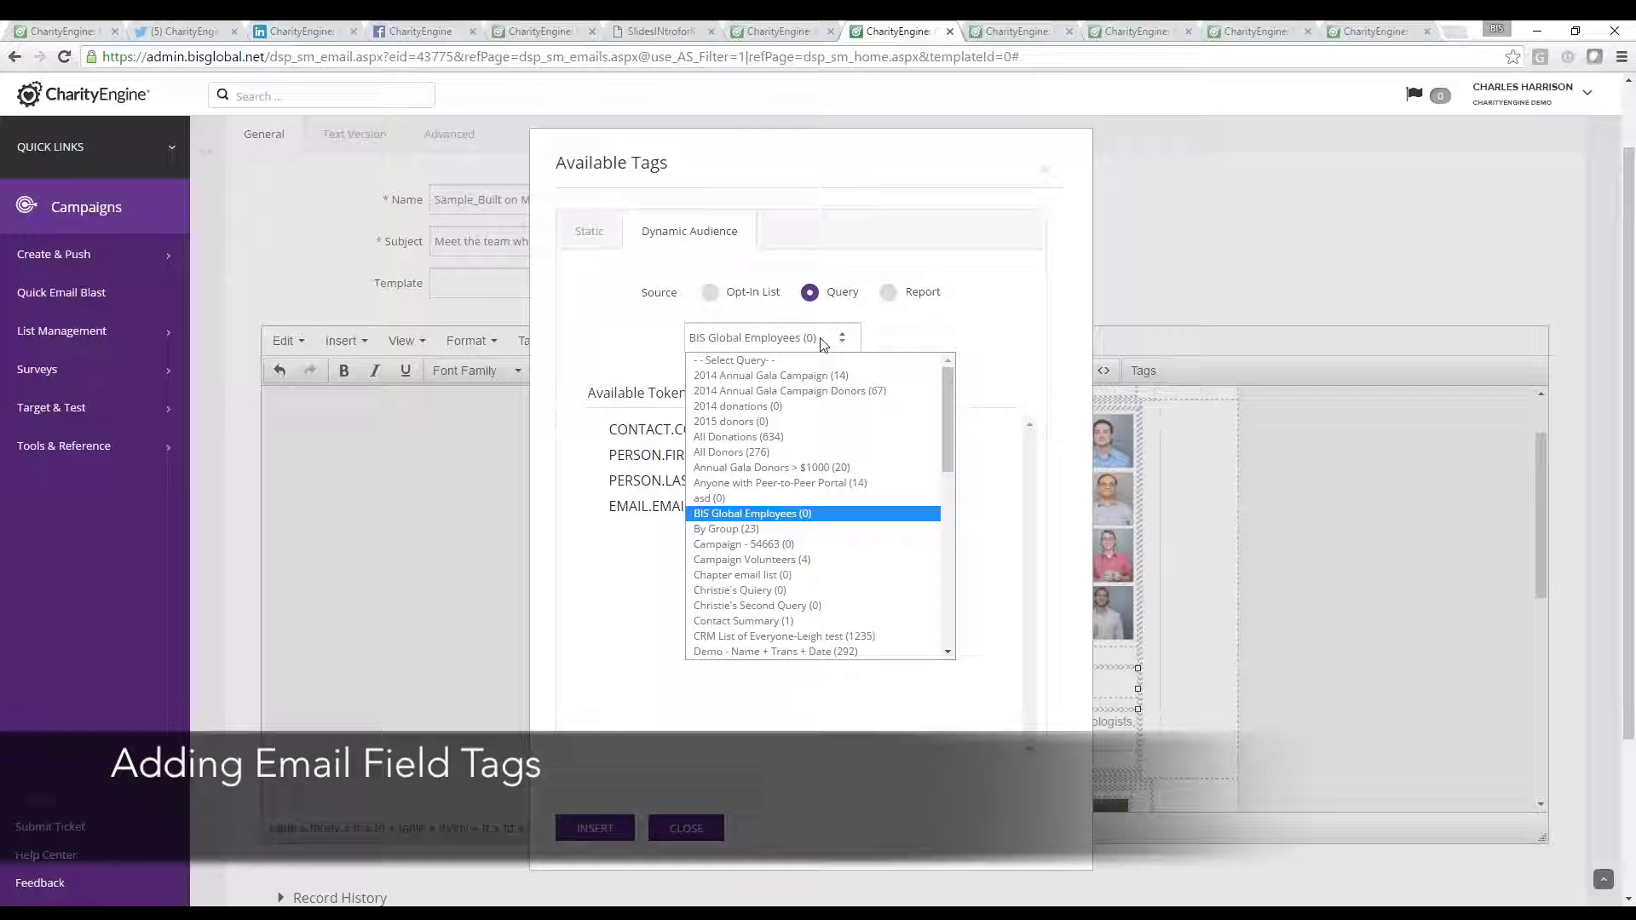
{"action": "left_click", "coordinate": [815, 391]}
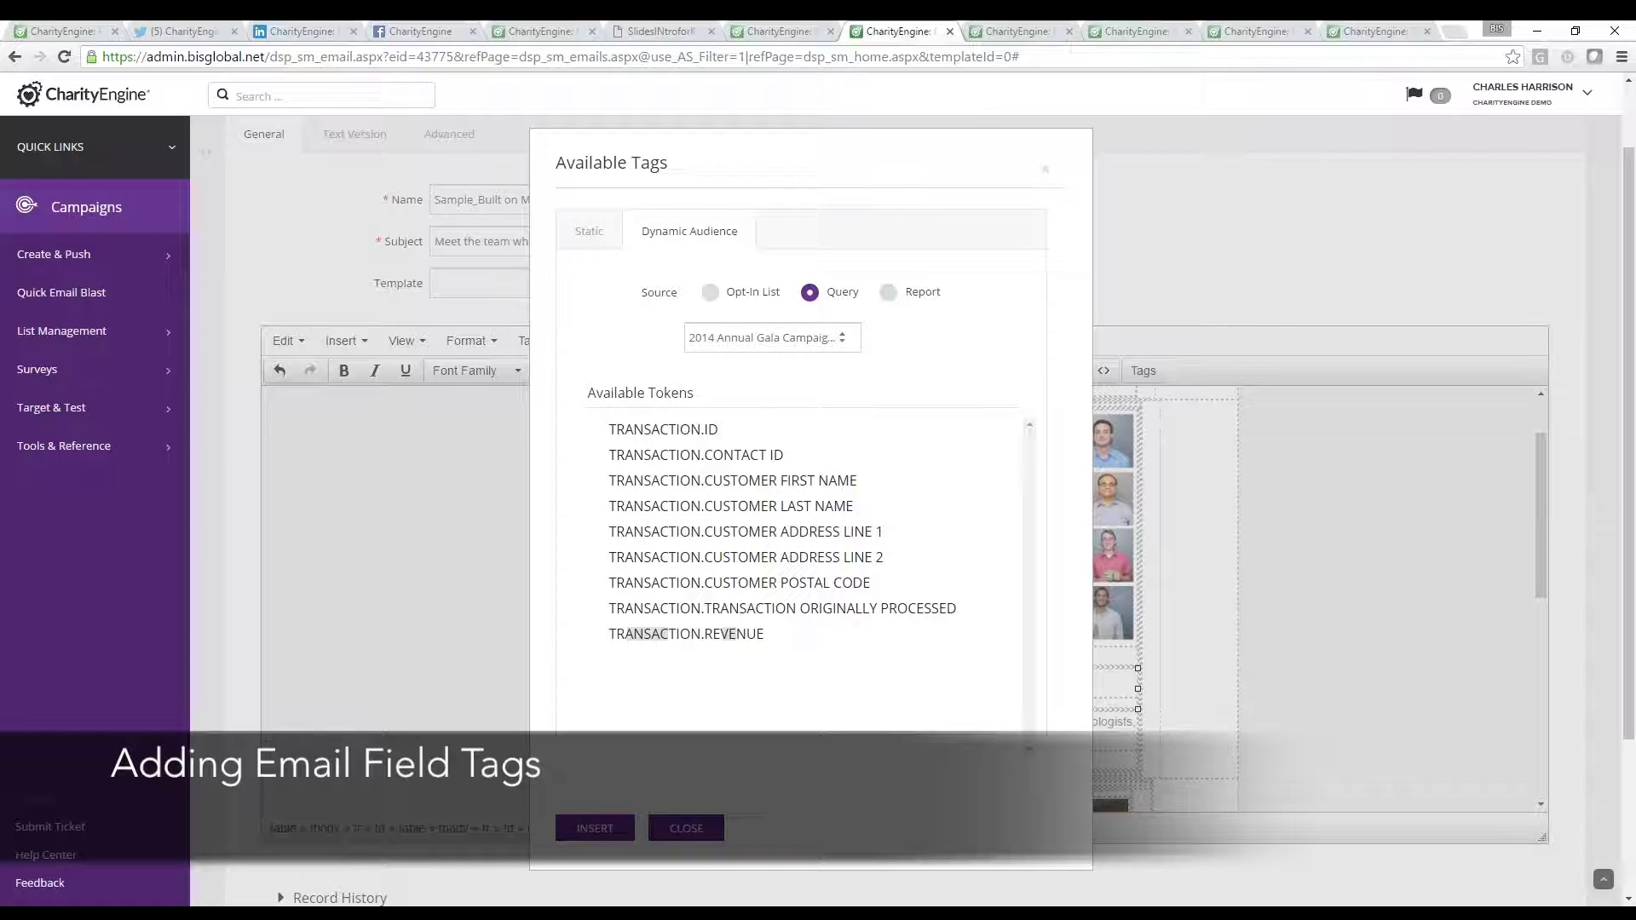
Step: Insert the PERSON.FIRST NAME token from the BIS Global Employees query into the email's heading line
{"action": "left_click", "coordinate": [794, 337]}
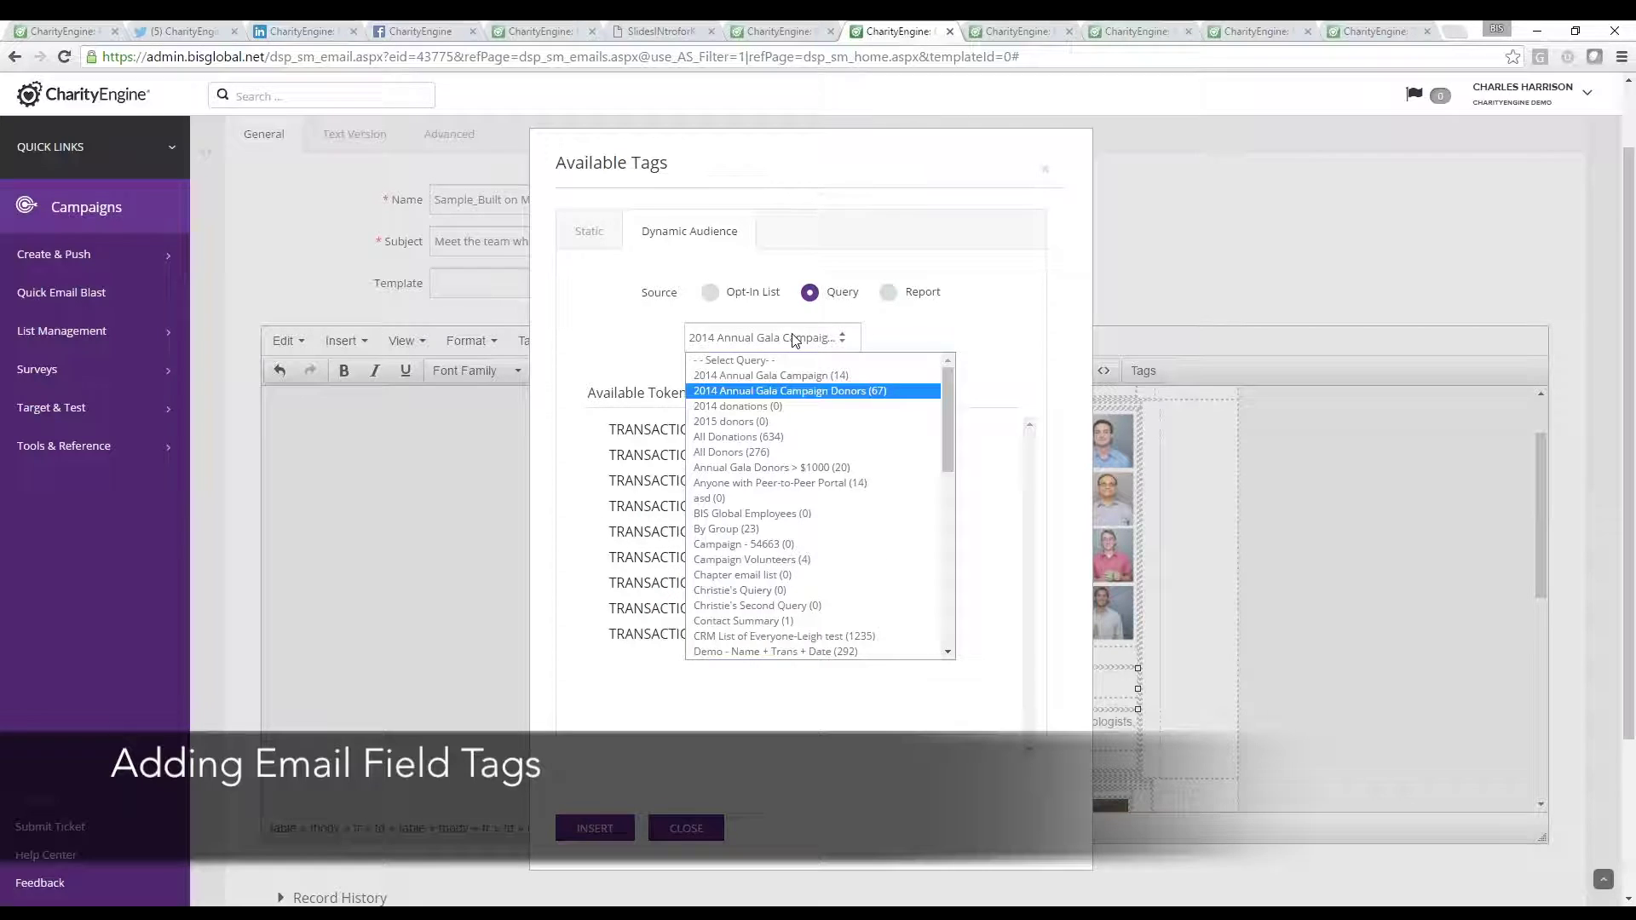
{"action": "left_click", "coordinate": [797, 515]}
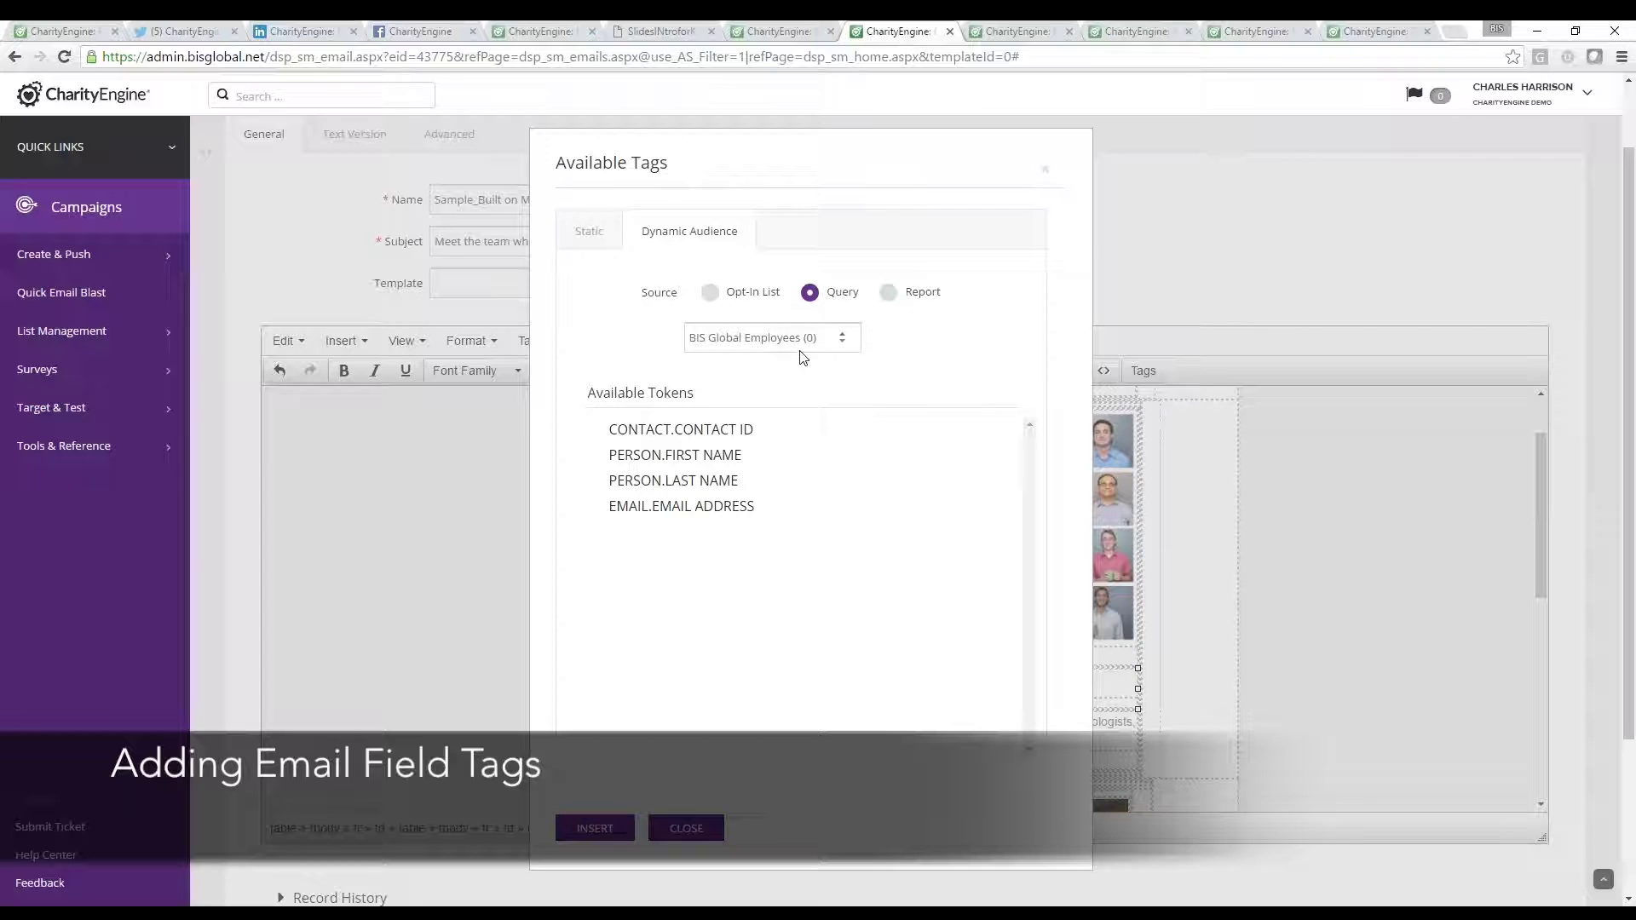
{"action": "left_click", "coordinate": [699, 459]}
{"action": "left_click", "coordinate": [603, 828]}
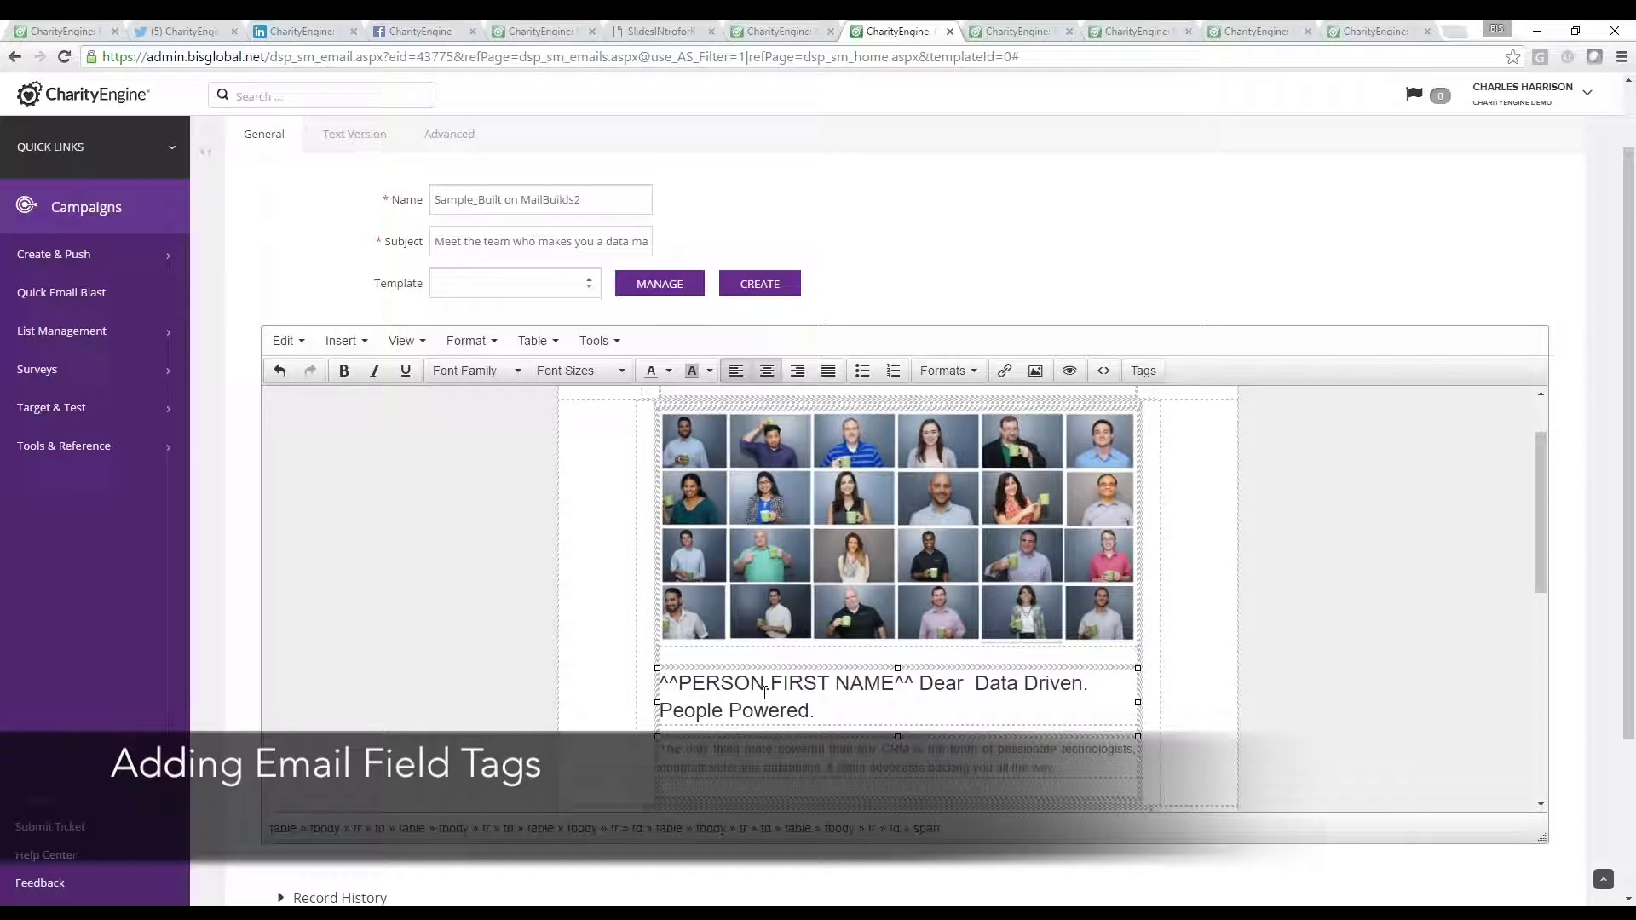
{"action": "left_click", "coordinate": [916, 688]}
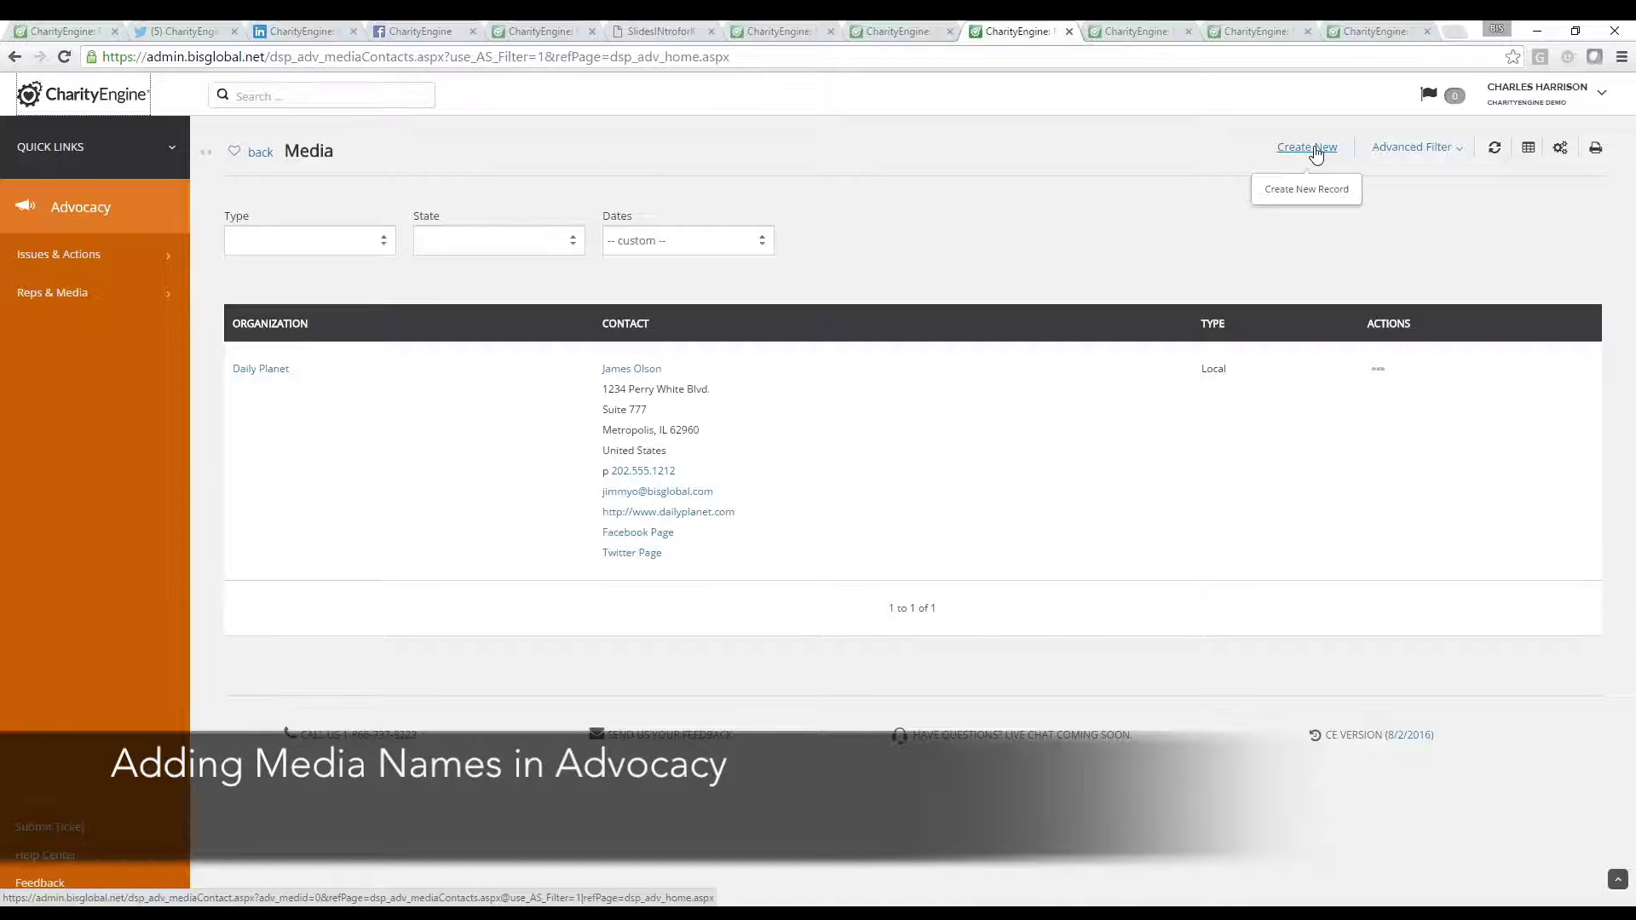
Step: Open the Daily Planet media contact for management and review its media type choices
{"action": "left_click", "coordinate": [1378, 370]}
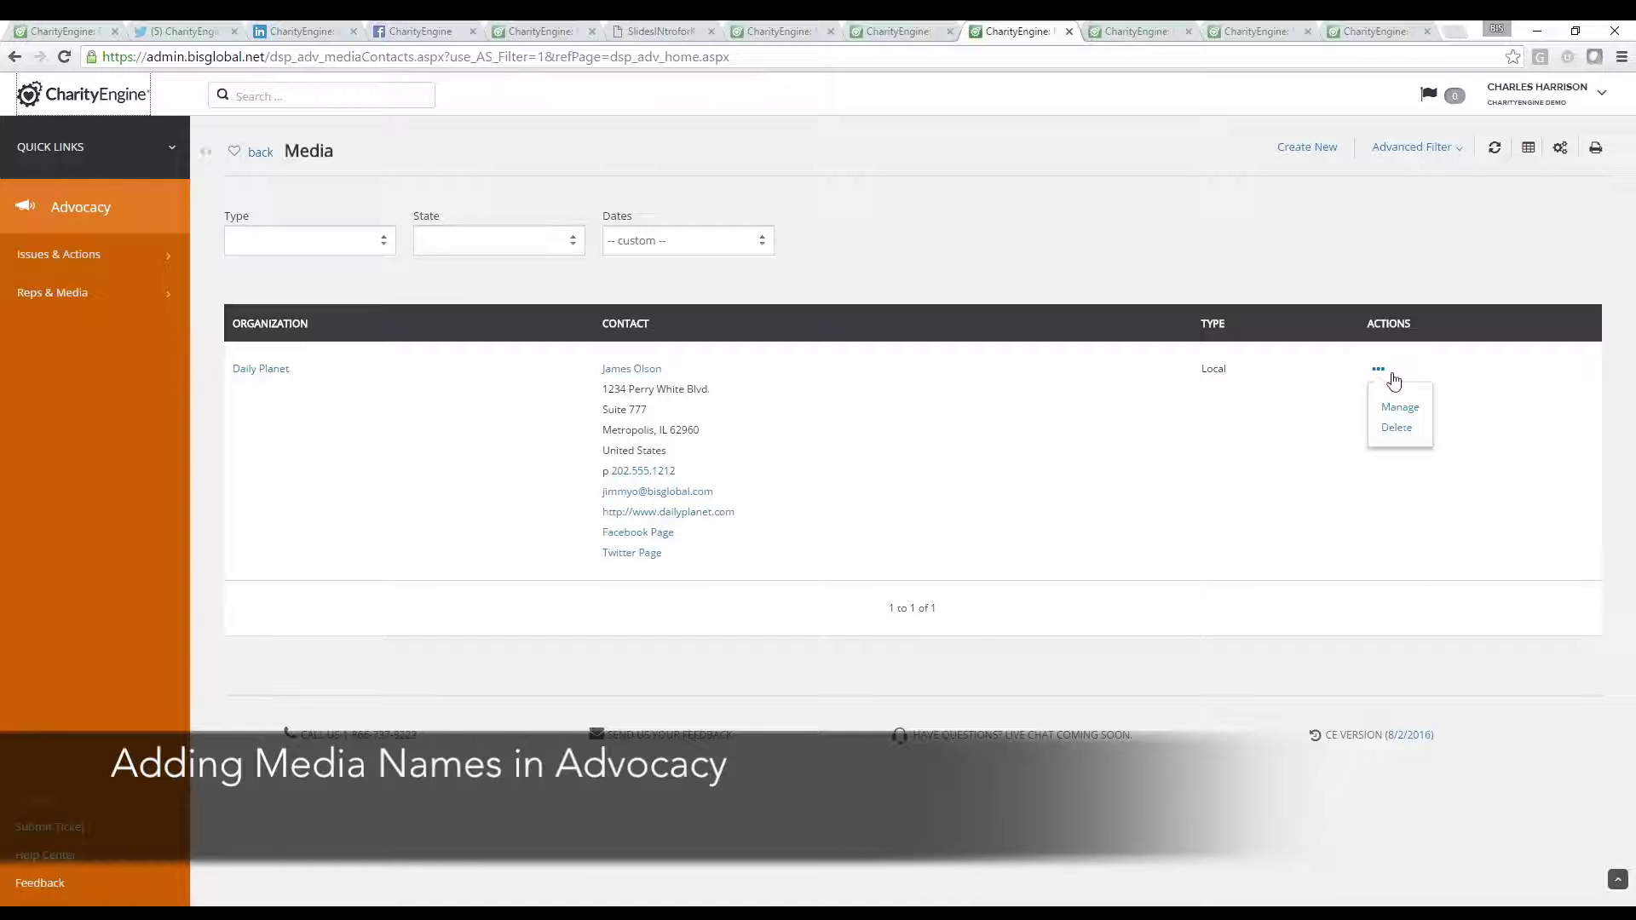
{"action": "left_click", "coordinate": [1399, 407]}
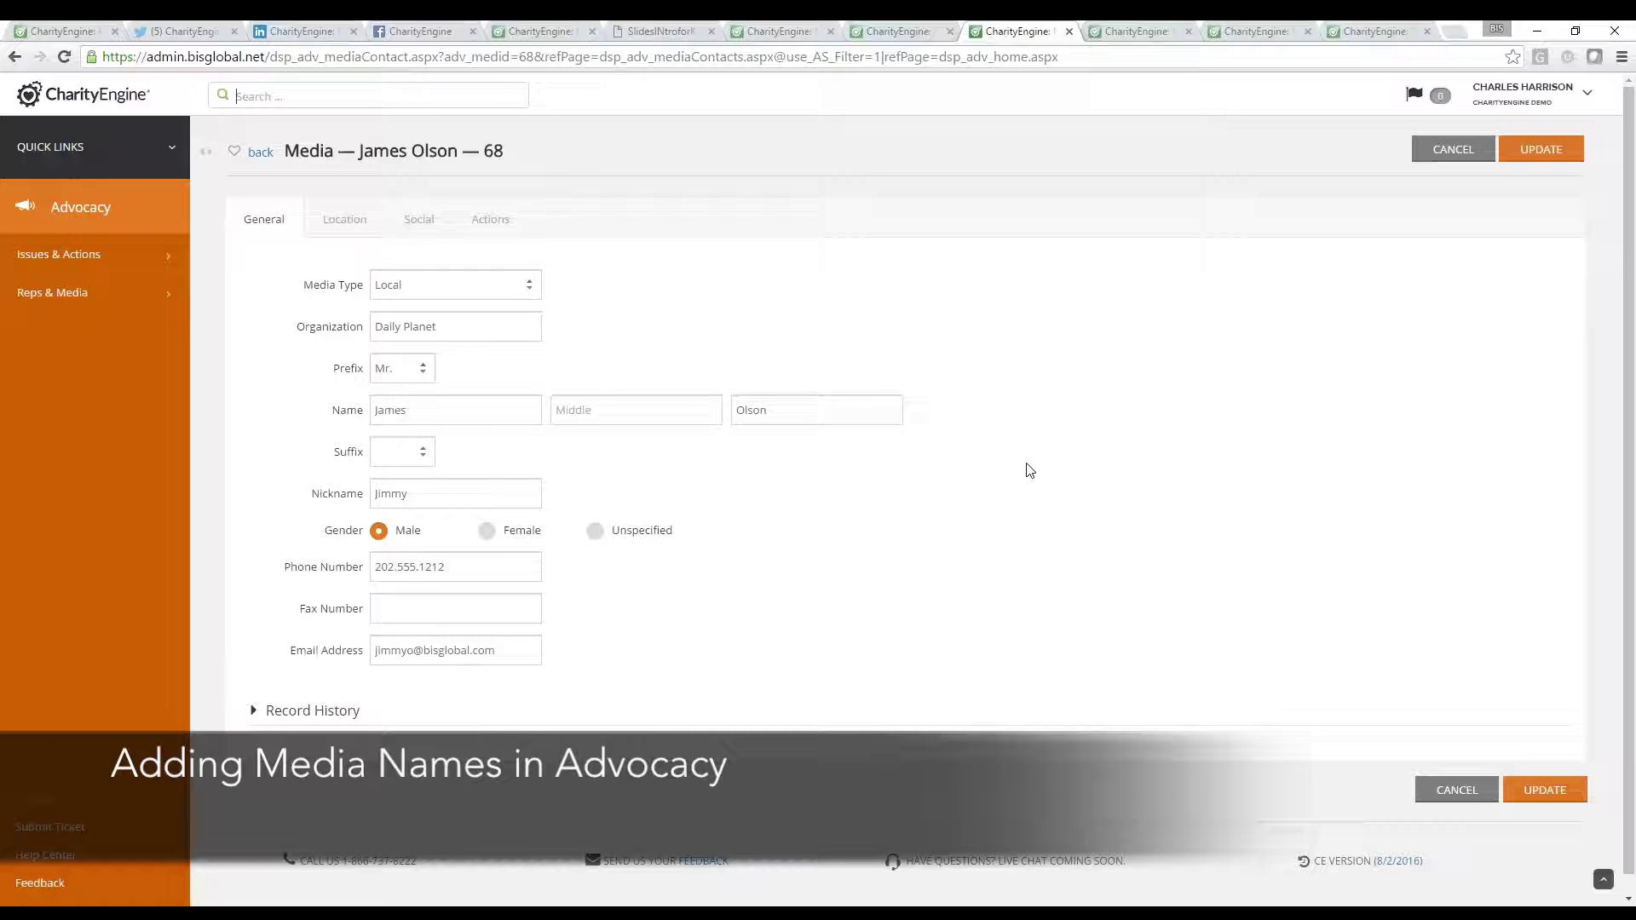
{"action": "left_click", "coordinate": [475, 292]}
{"action": "left_click", "coordinate": [479, 289]}
Step: Review the Daily Planet contact's location, social and action details
{"action": "left_click", "coordinate": [332, 223]}
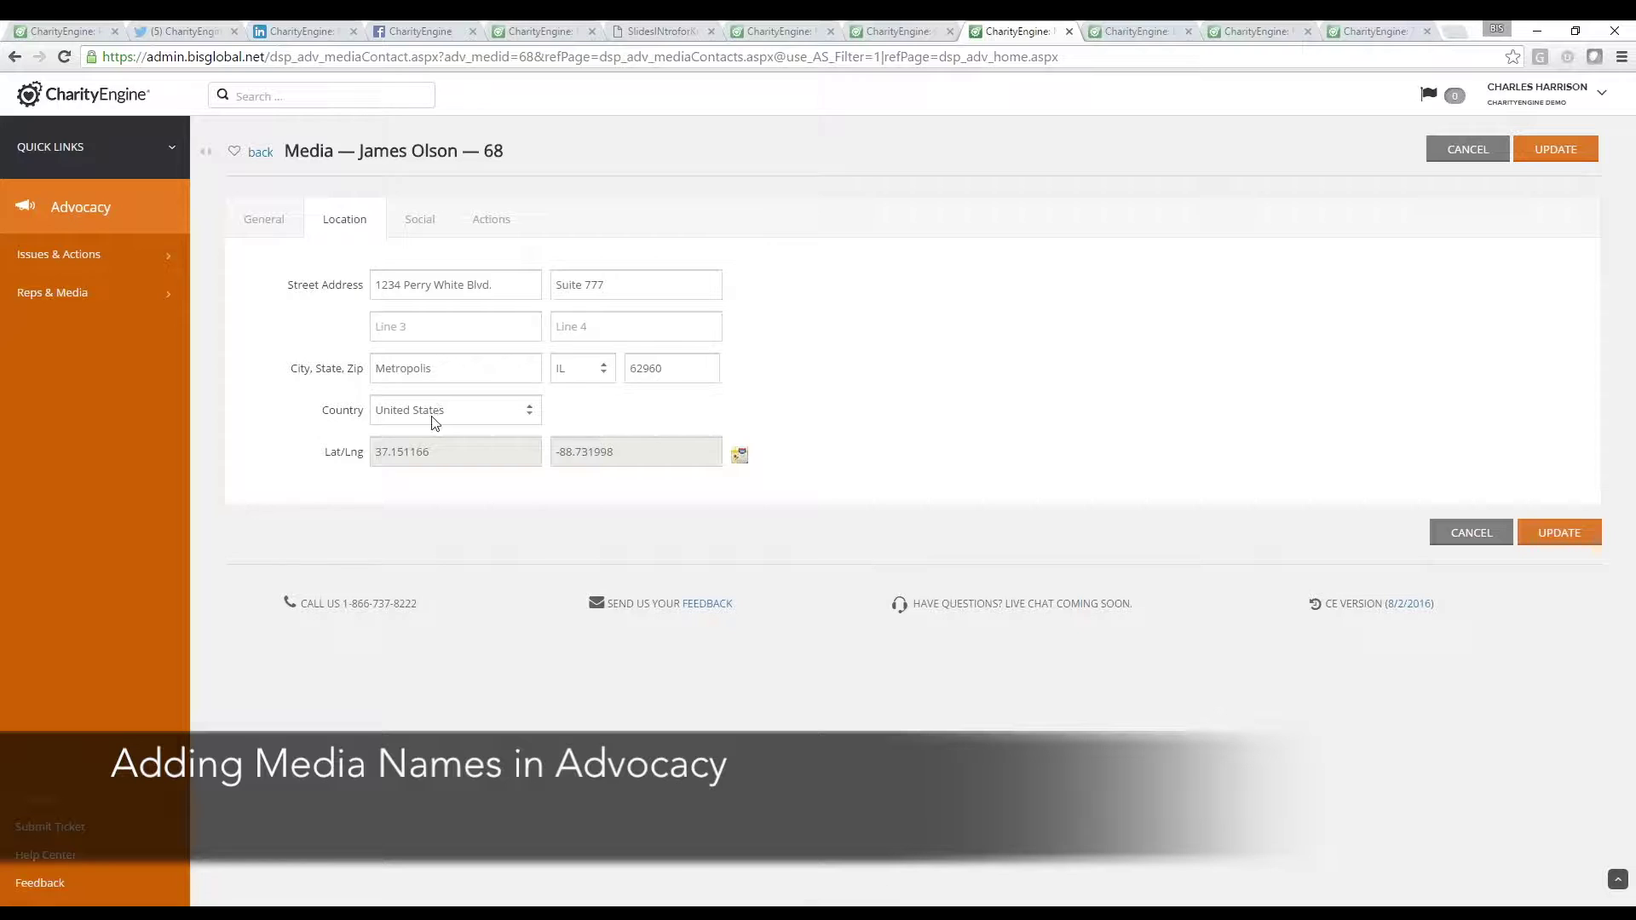
{"action": "left_click", "coordinate": [419, 227]}
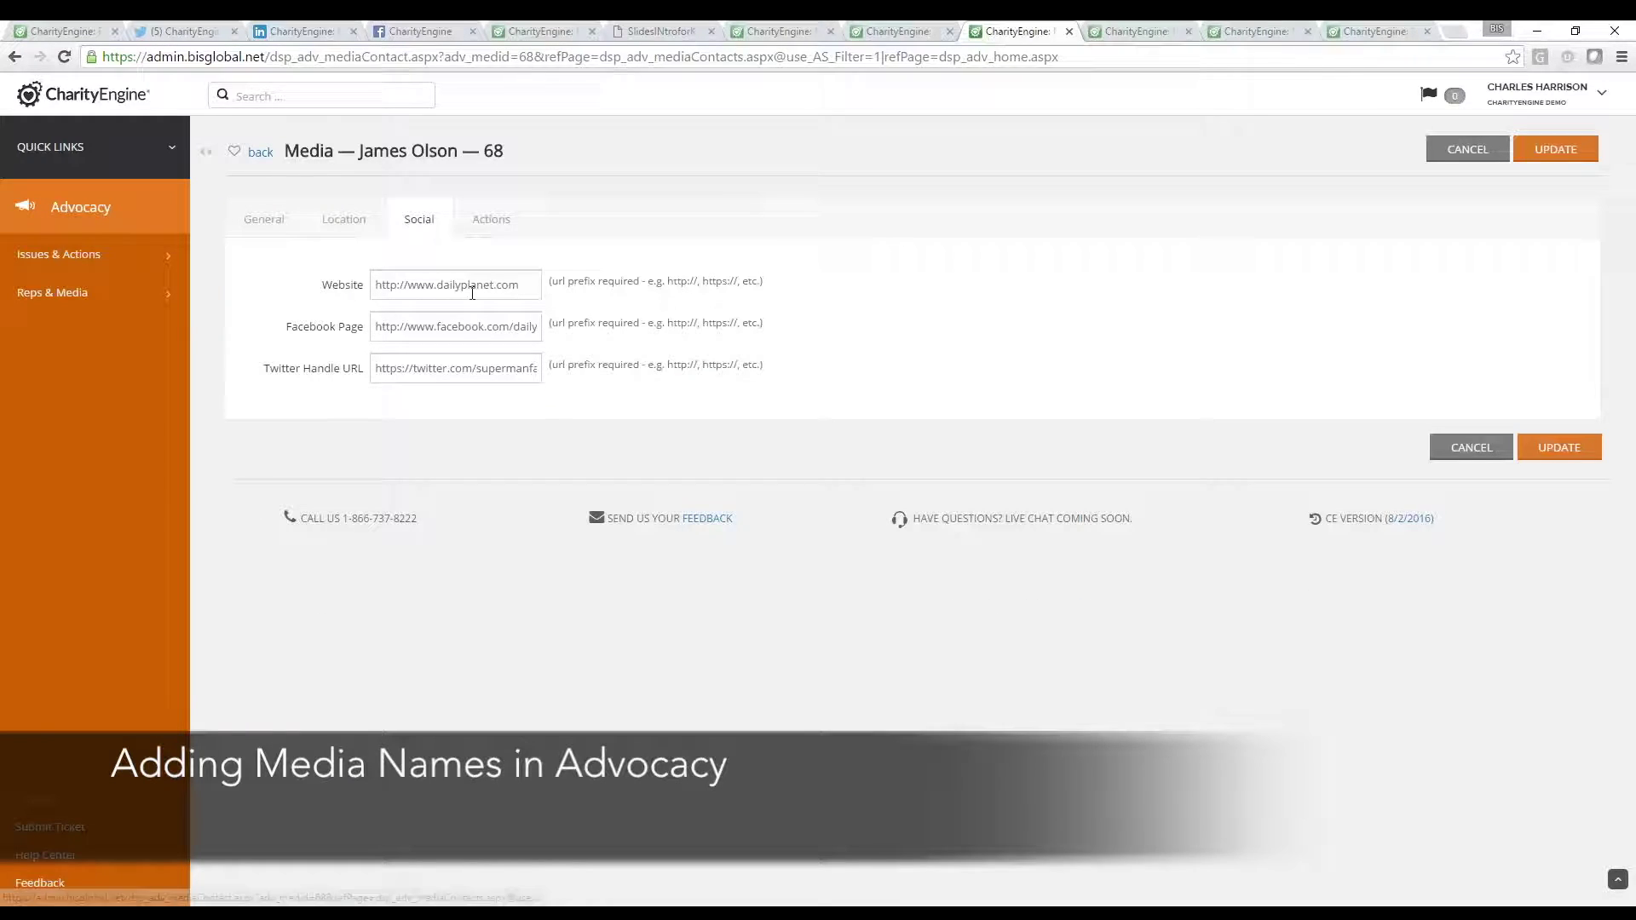
{"action": "left_click", "coordinate": [490, 219]}
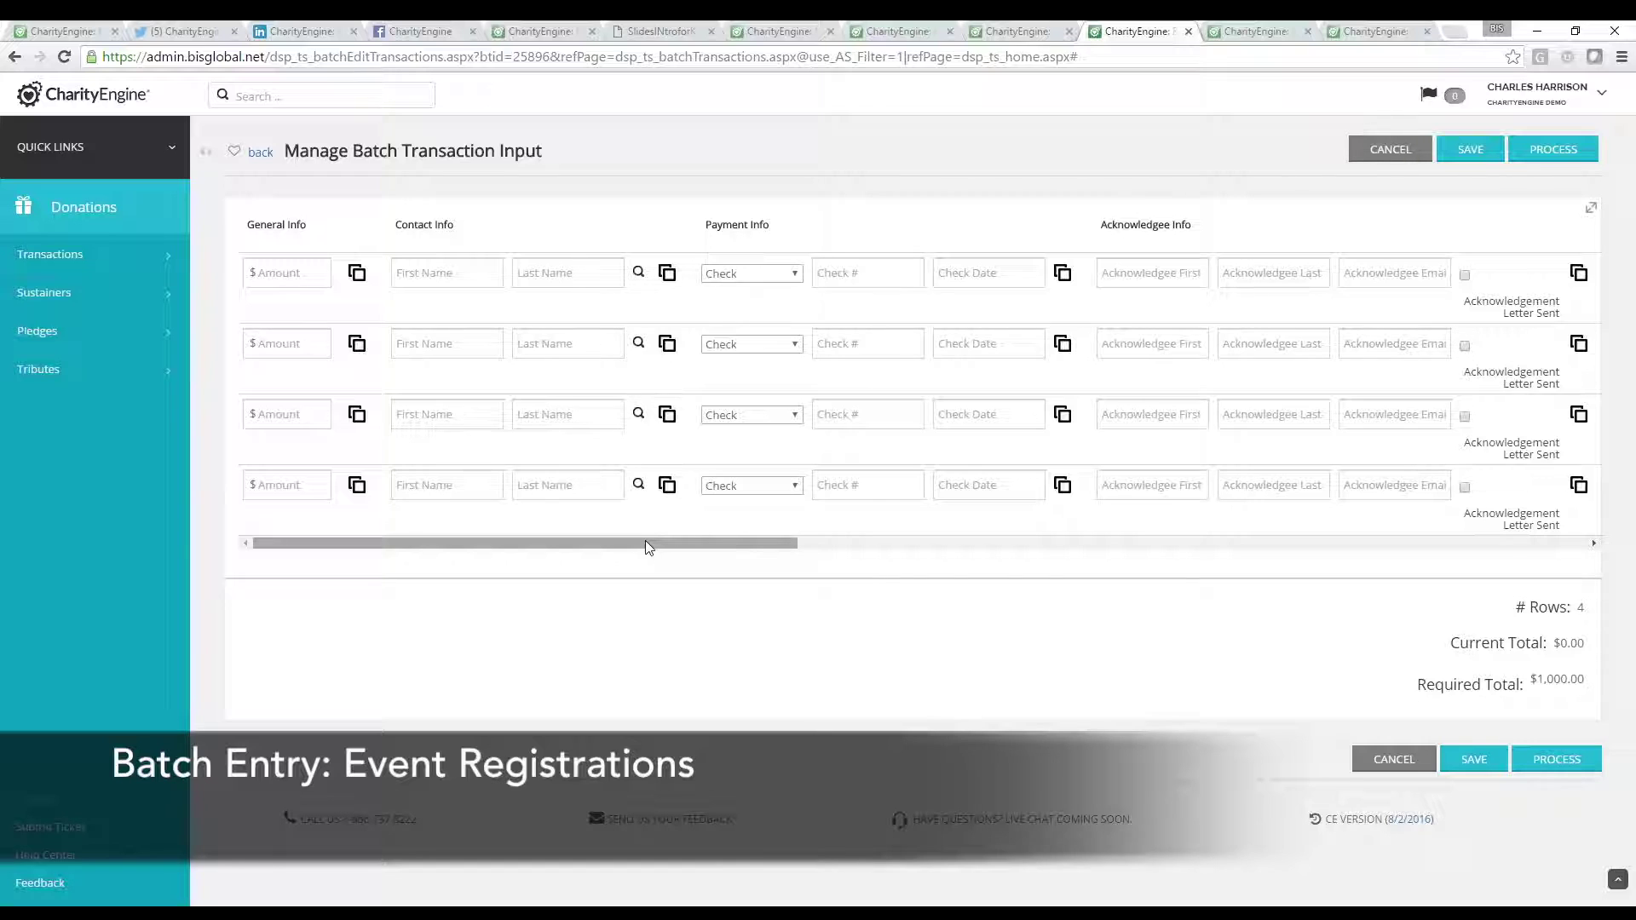
Step: Assign the first batch row to the 2015 Special Olympics Golf Tournament with a Fundraising ticket type, and check the ticket quantity choices
{"action": "left_click_drag", "start_coordinate": [646, 540], "coordinate": [1499, 540]}
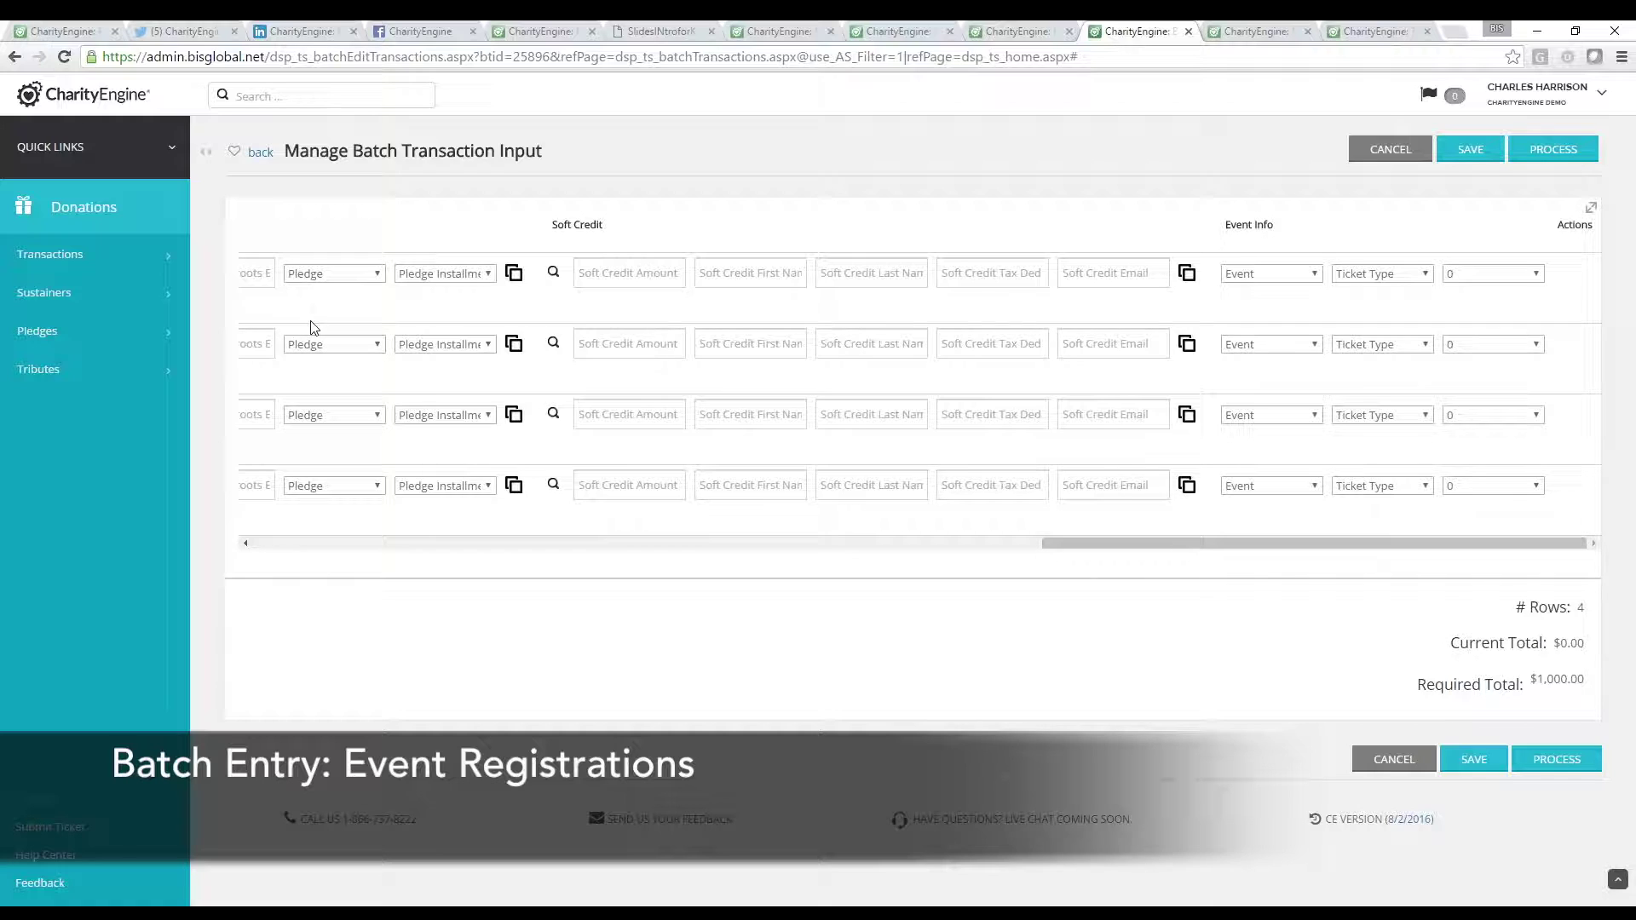
{"action": "left_click", "coordinate": [1312, 274]}
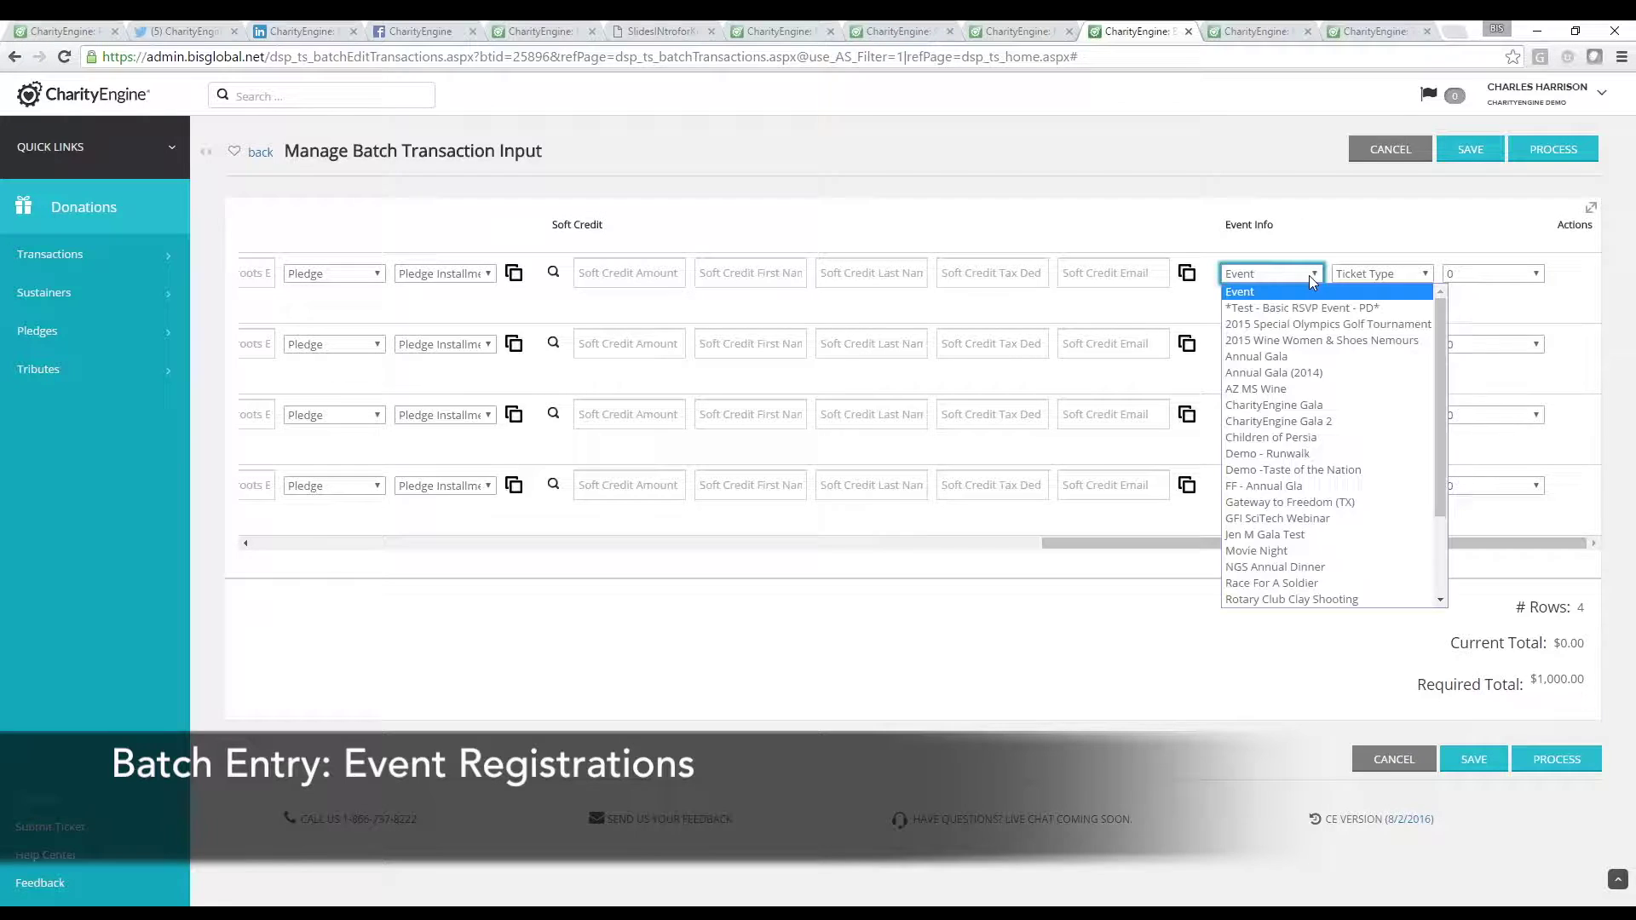
{"action": "left_click", "coordinate": [1307, 323]}
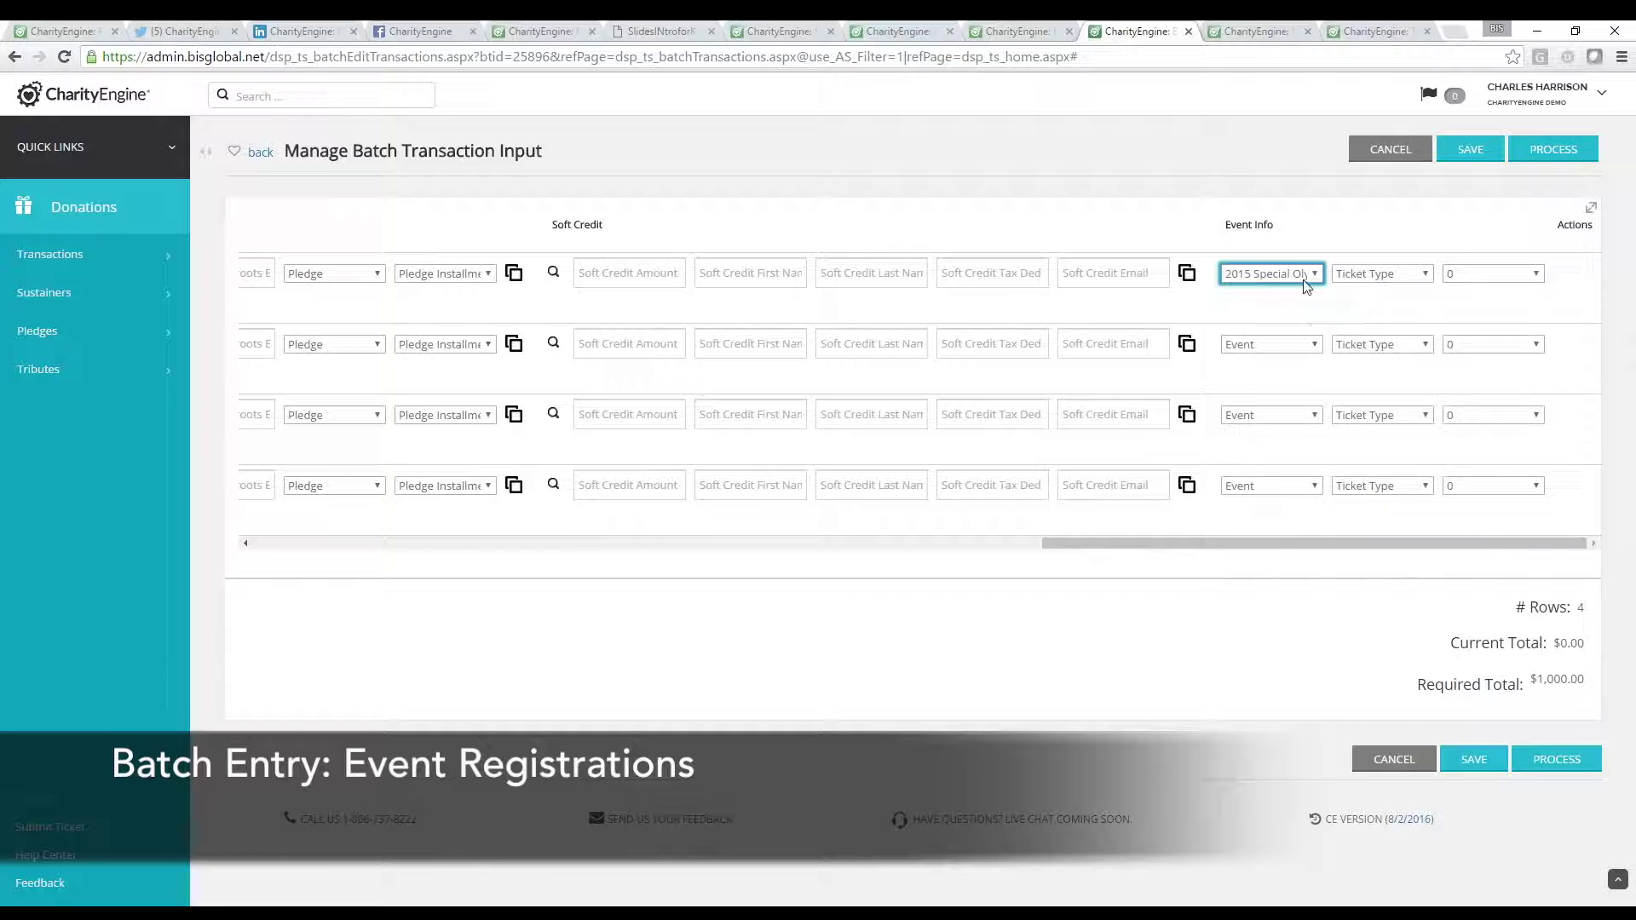
{"action": "left_click", "coordinate": [1418, 281]}
{"action": "left_click", "coordinate": [1397, 327]}
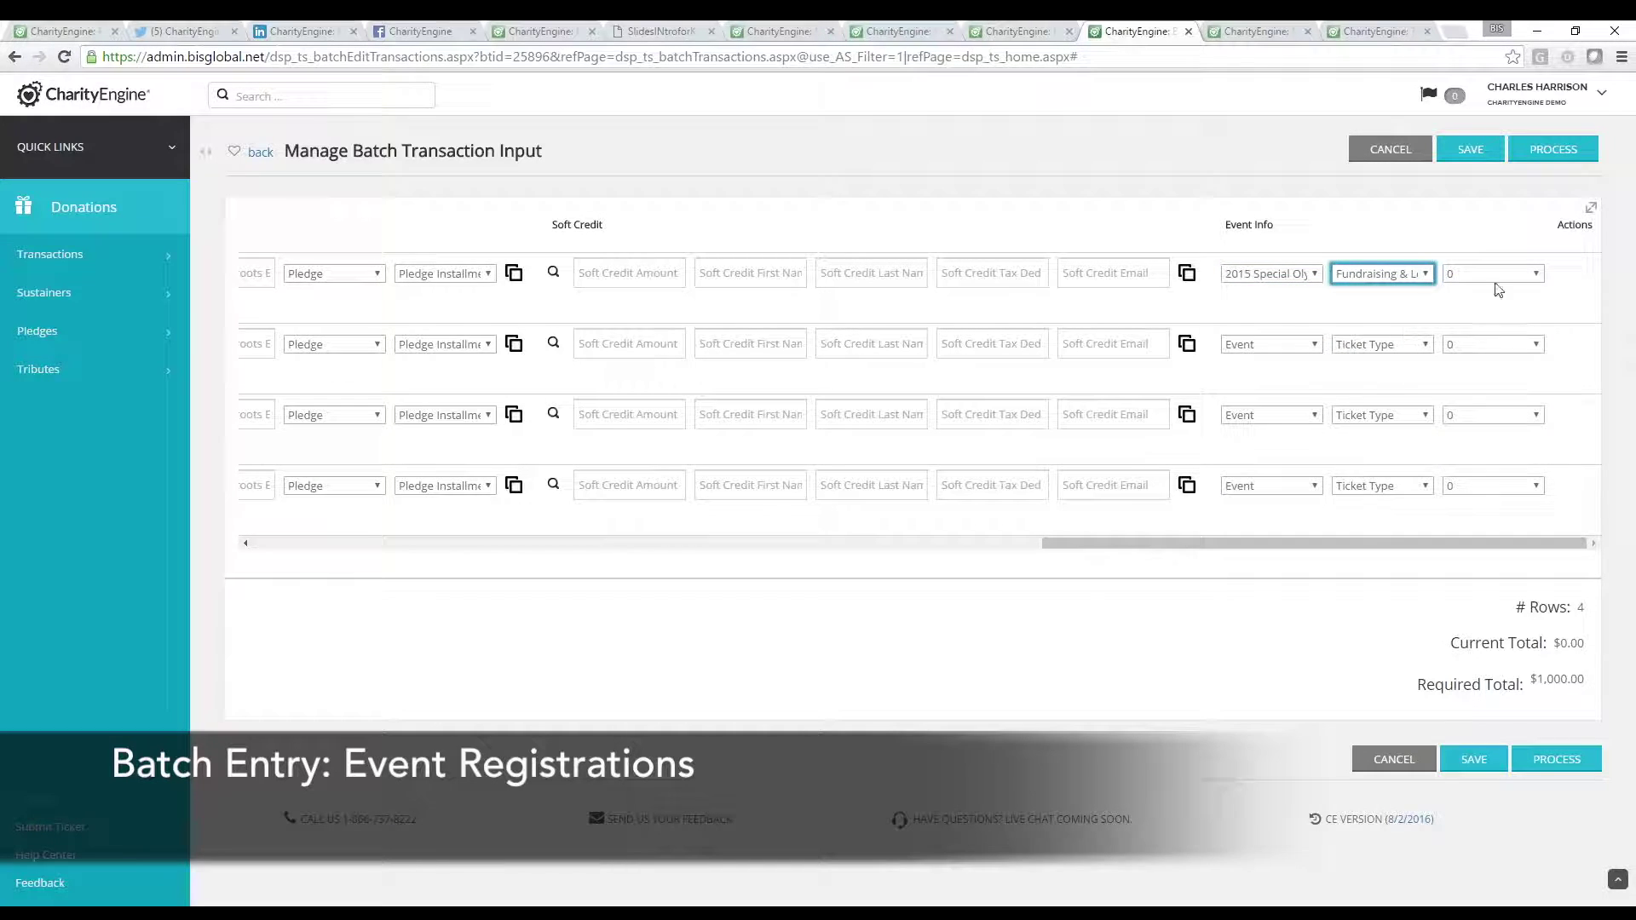
{"action": "left_click", "coordinate": [1522, 274]}
{"action": "left_click", "coordinate": [1522, 274]}
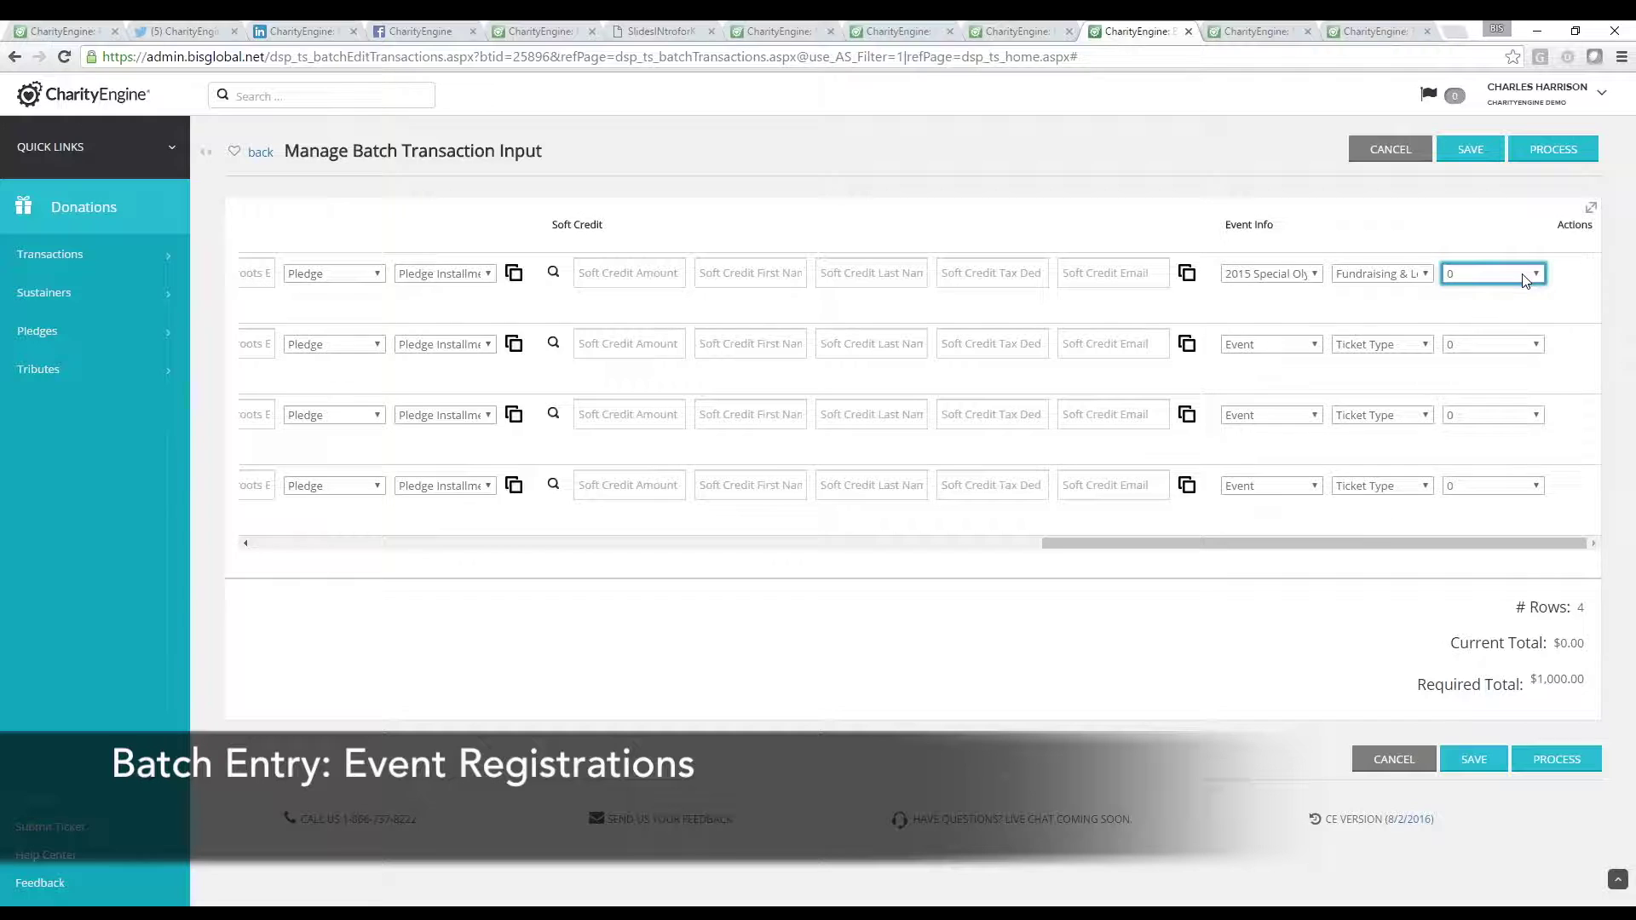
Step: Find the Acknowledgement Letter Sent option among the batch rows' acknowledgee fields
{"action": "left_click_drag", "start_coordinate": [1267, 549], "coordinate": [394, 560]}
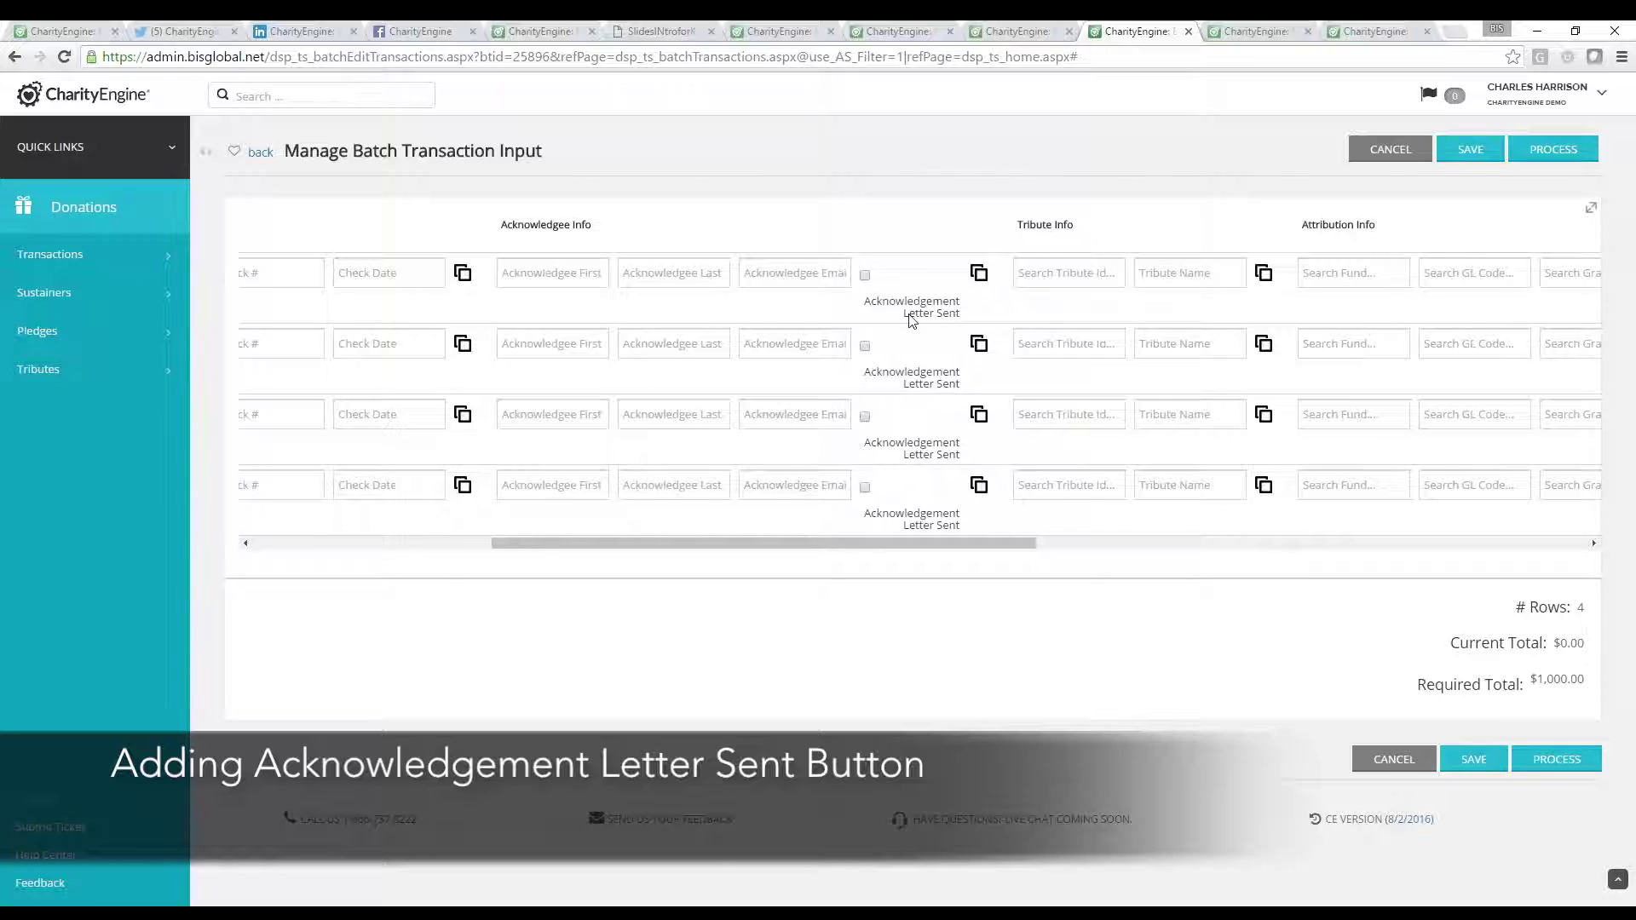
Step: Open the Acknowledgement Letter Sent field for management from the Default Batch Template form's Acknowledgee Info section
{"action": "left_click", "coordinate": [1257, 32]}
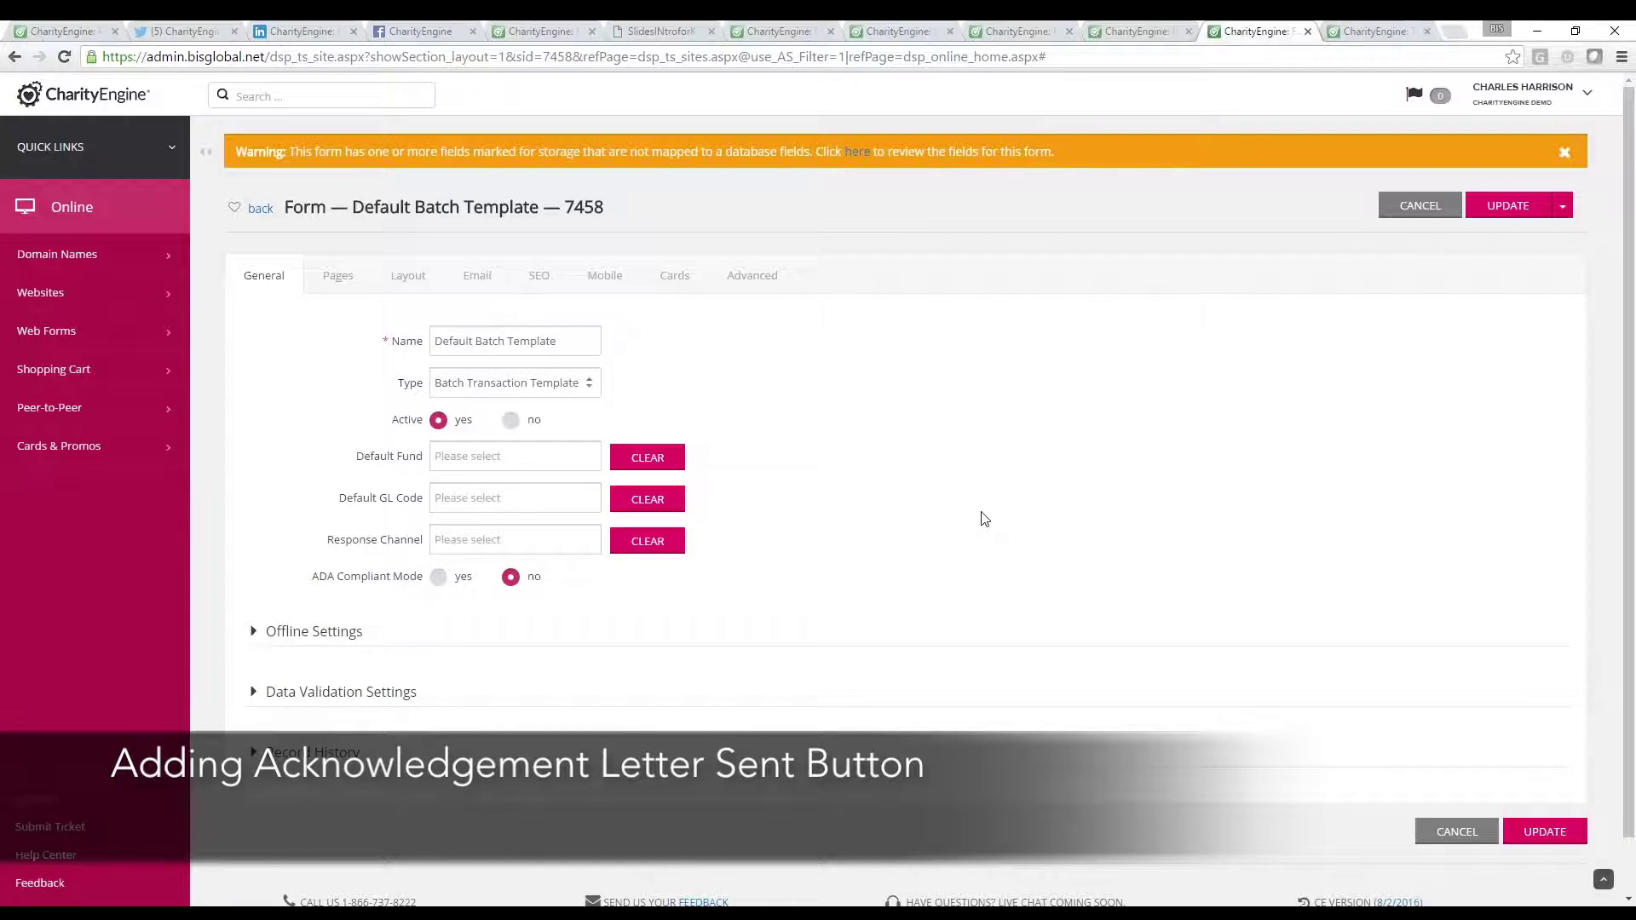
{"action": "left_click", "coordinate": [409, 275]}
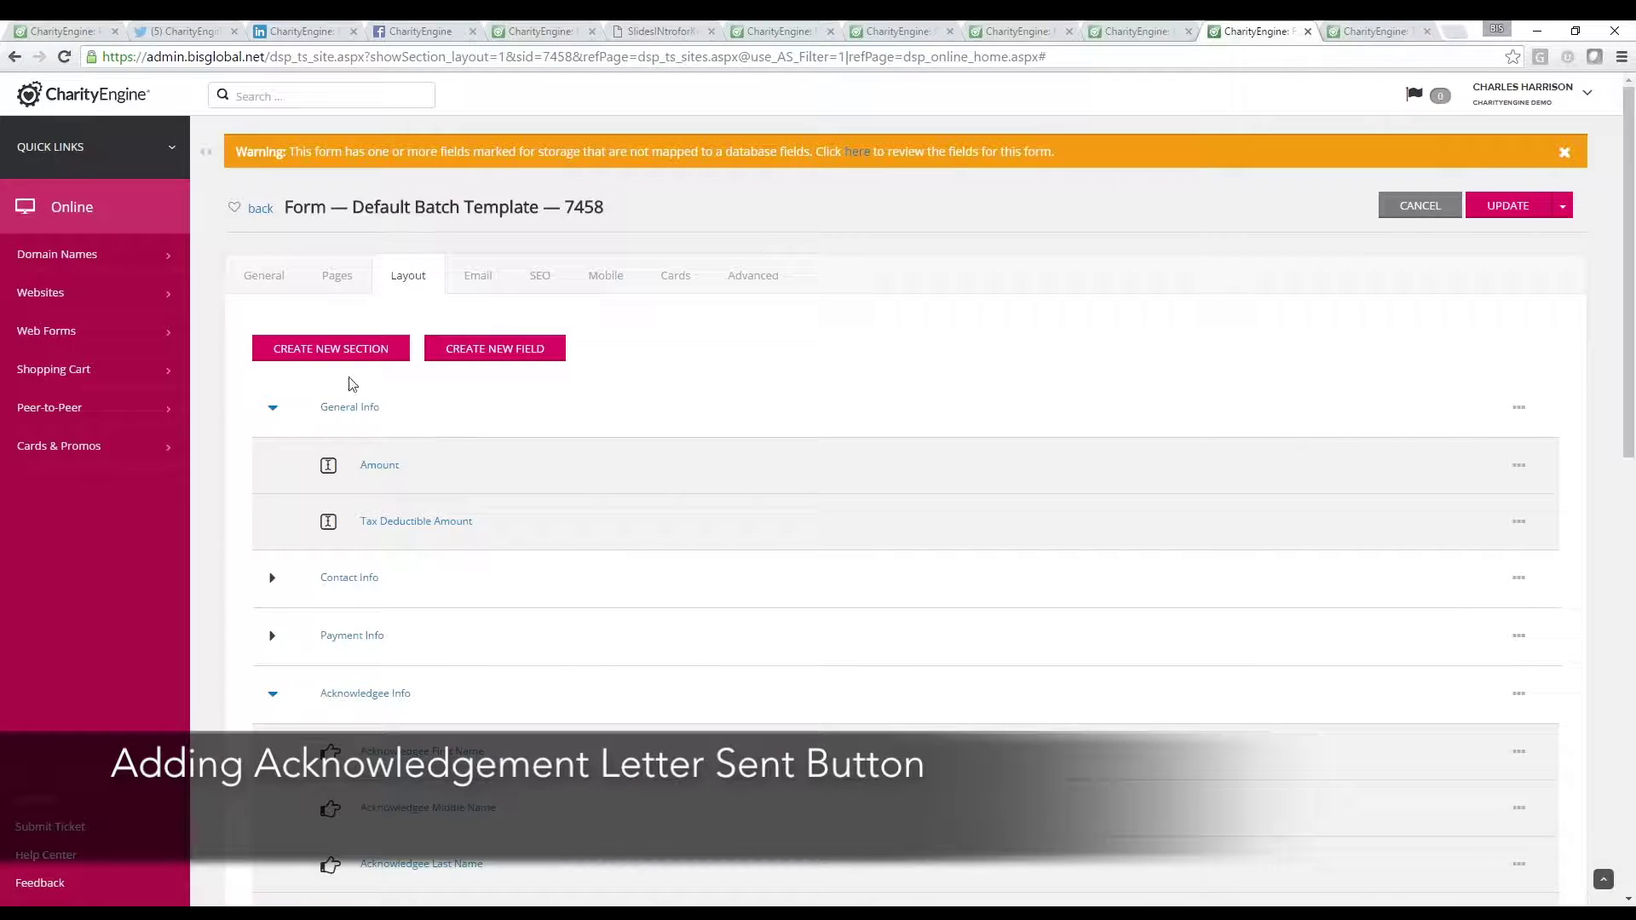
{"action": "left_click", "coordinate": [271, 409]}
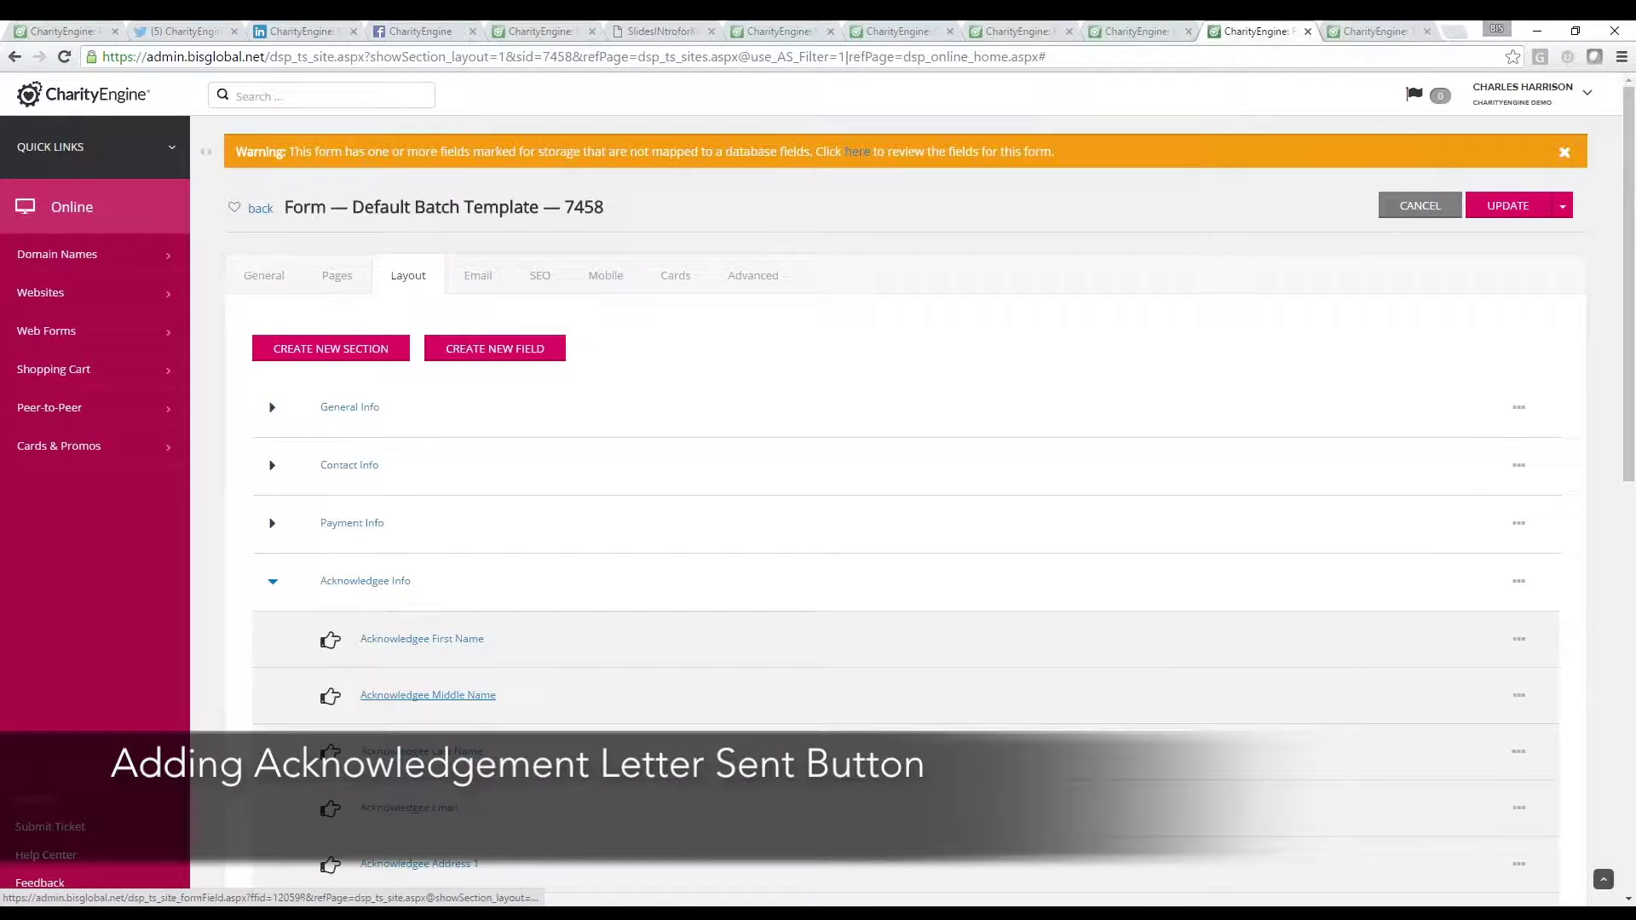
{"action": "scroll", "coordinate": [610, 634], "scroll_direction": "down", "scroll_amount": 9}
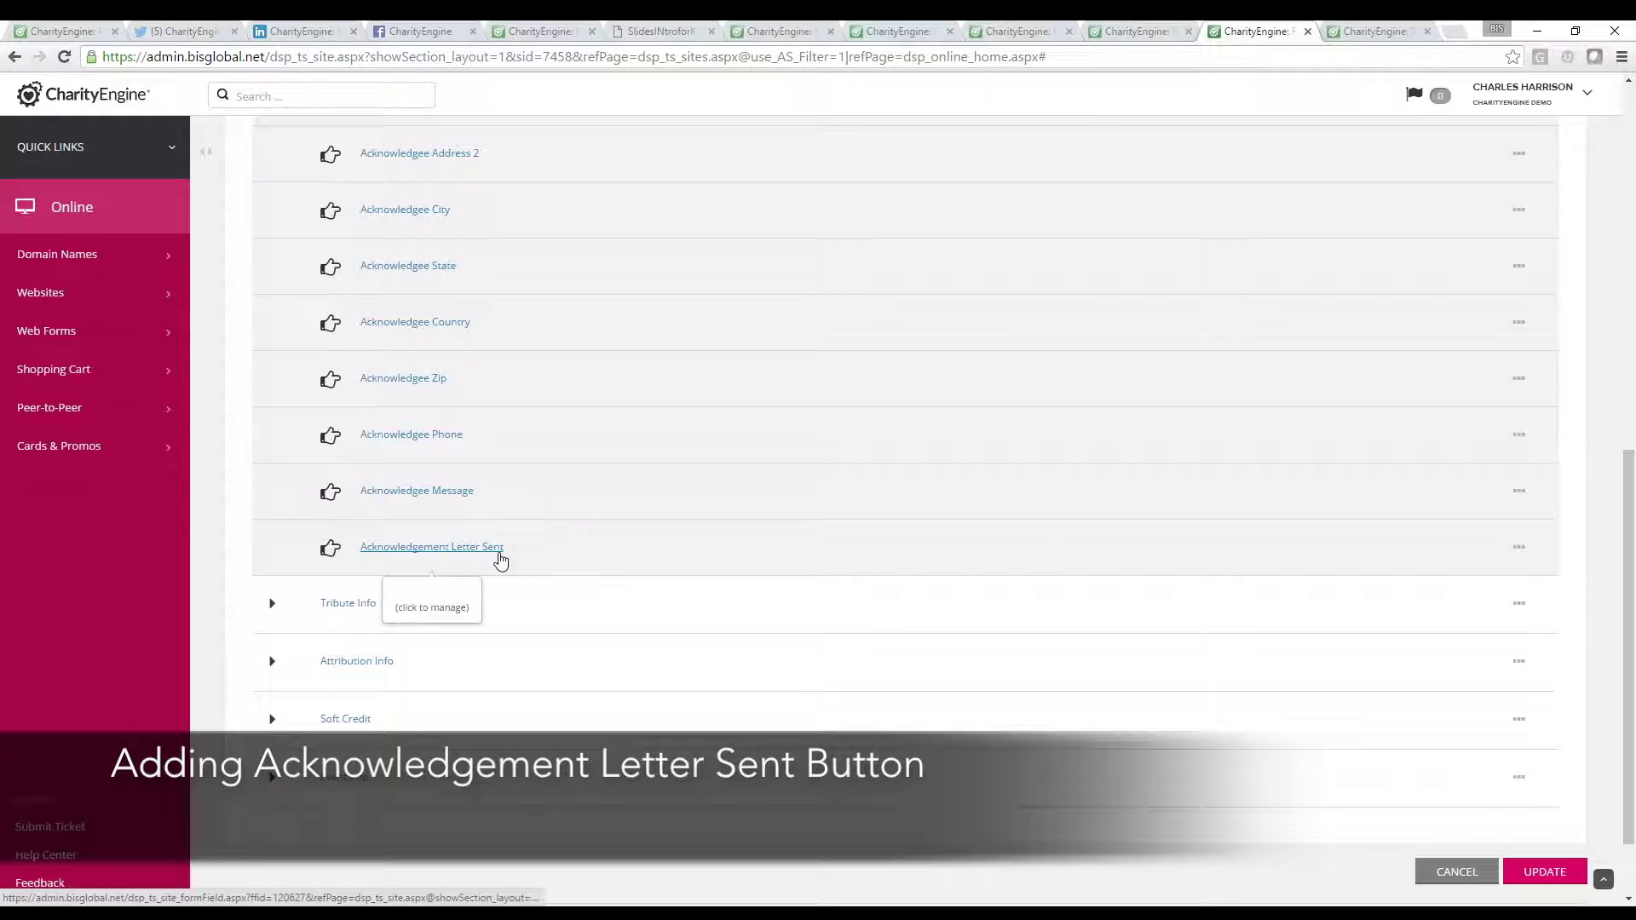
{"action": "left_click", "coordinate": [1519, 547]}
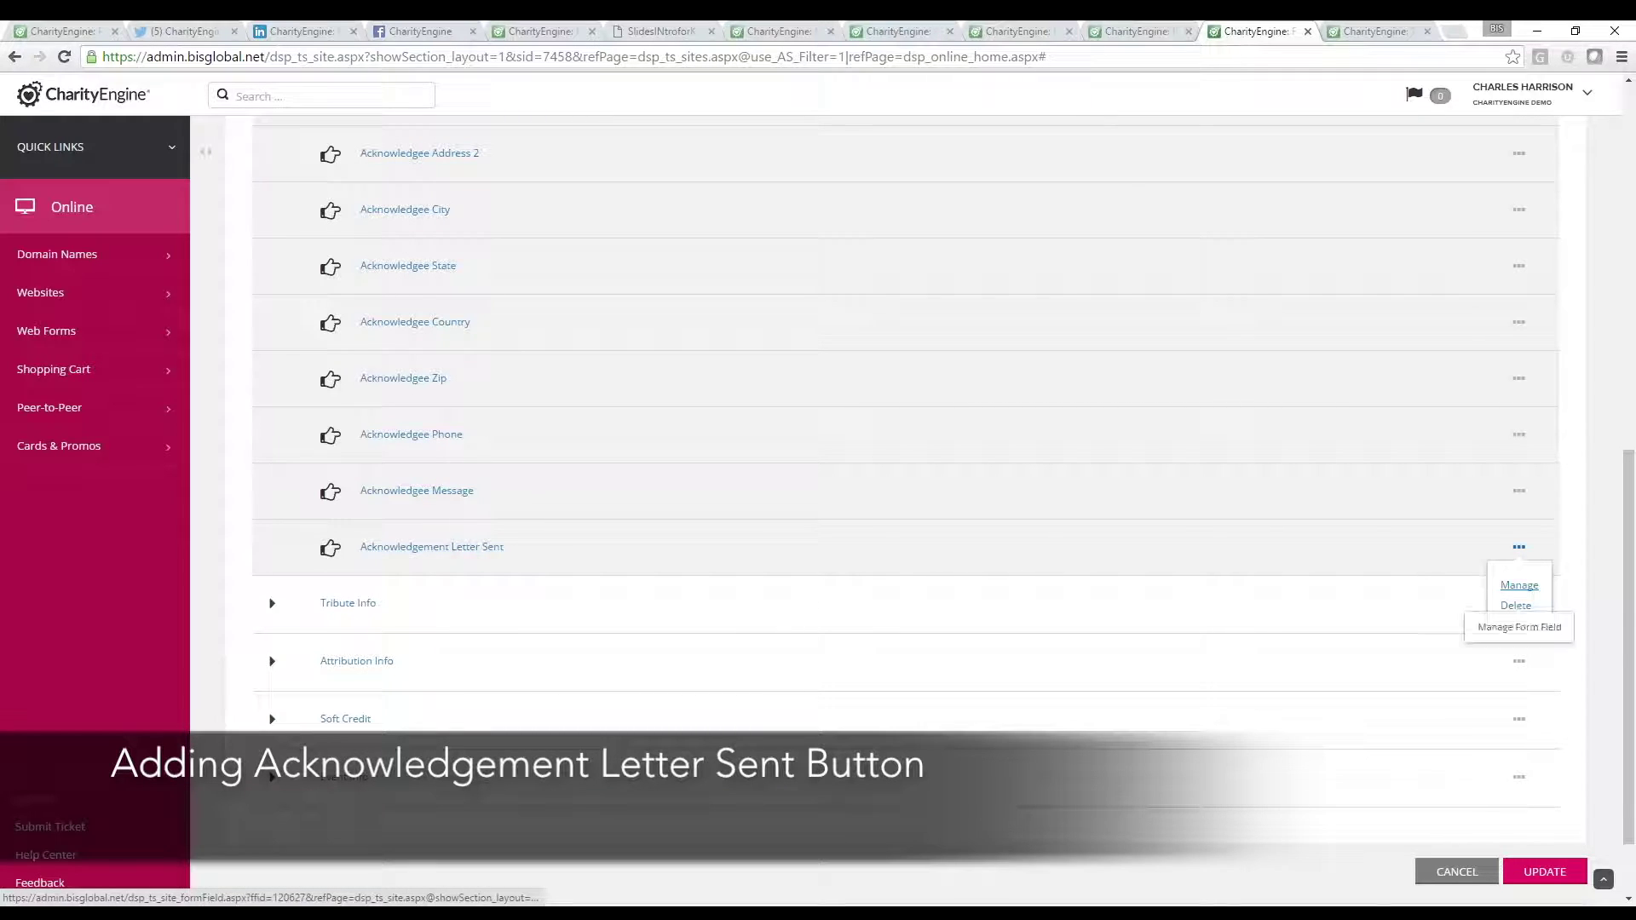
{"action": "left_click", "coordinate": [1520, 586]}
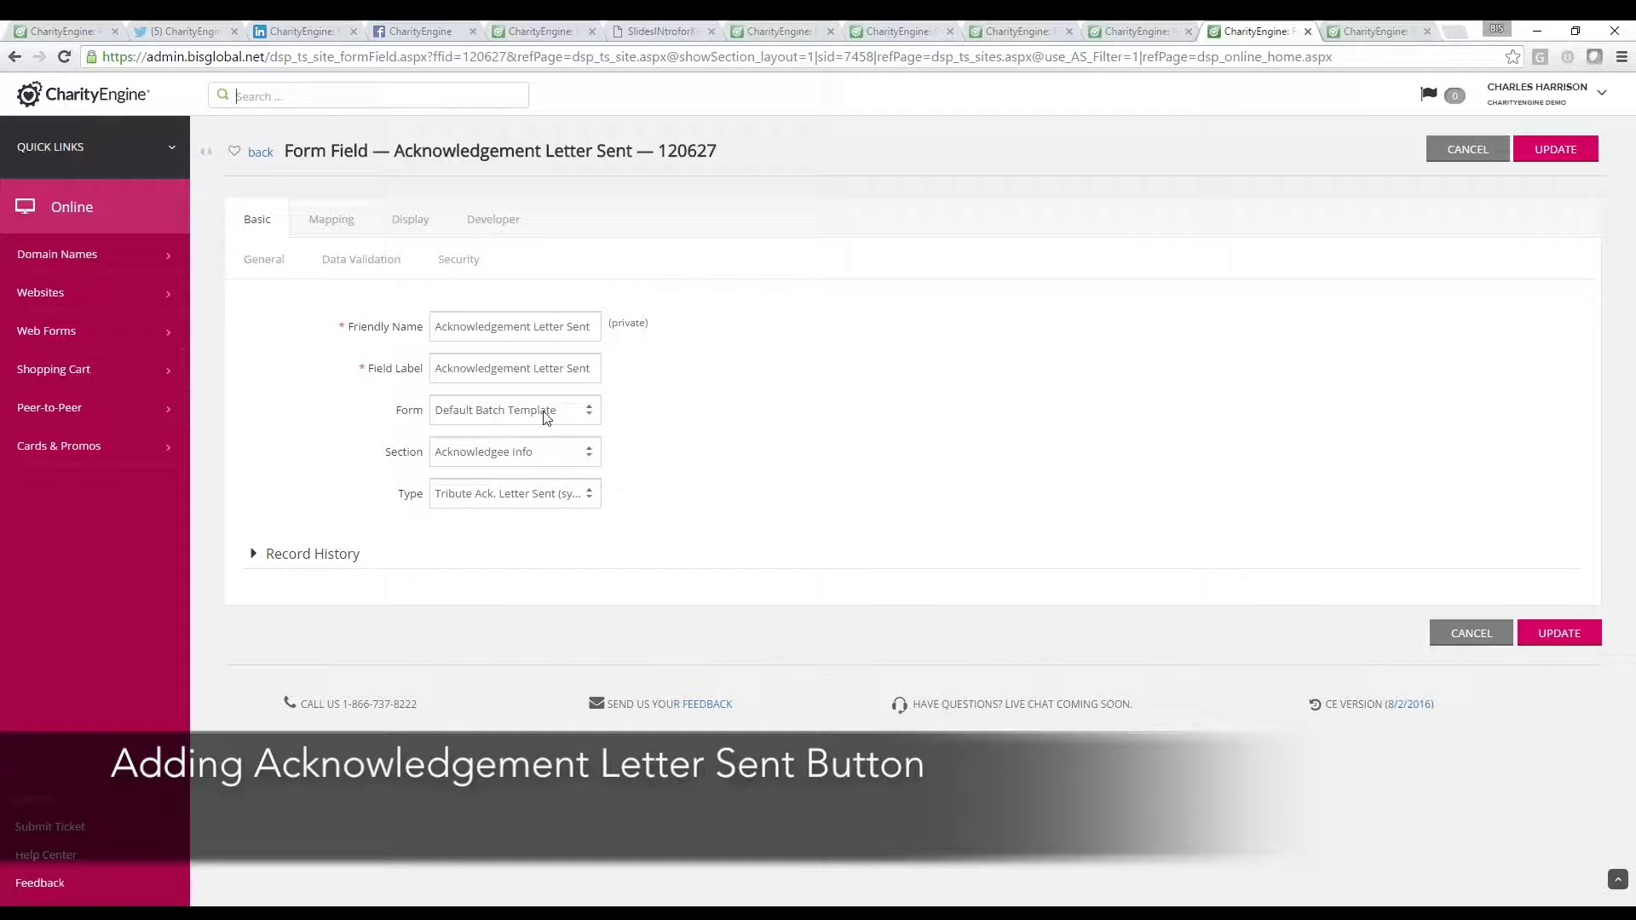
Step: Check the field's section choices and set its type to Tribute Ack. Letter Sent (system)
{"action": "left_click", "coordinate": [570, 462]}
{"action": "left_click", "coordinate": [570, 462]}
{"action": "left_click", "coordinate": [566, 502]}
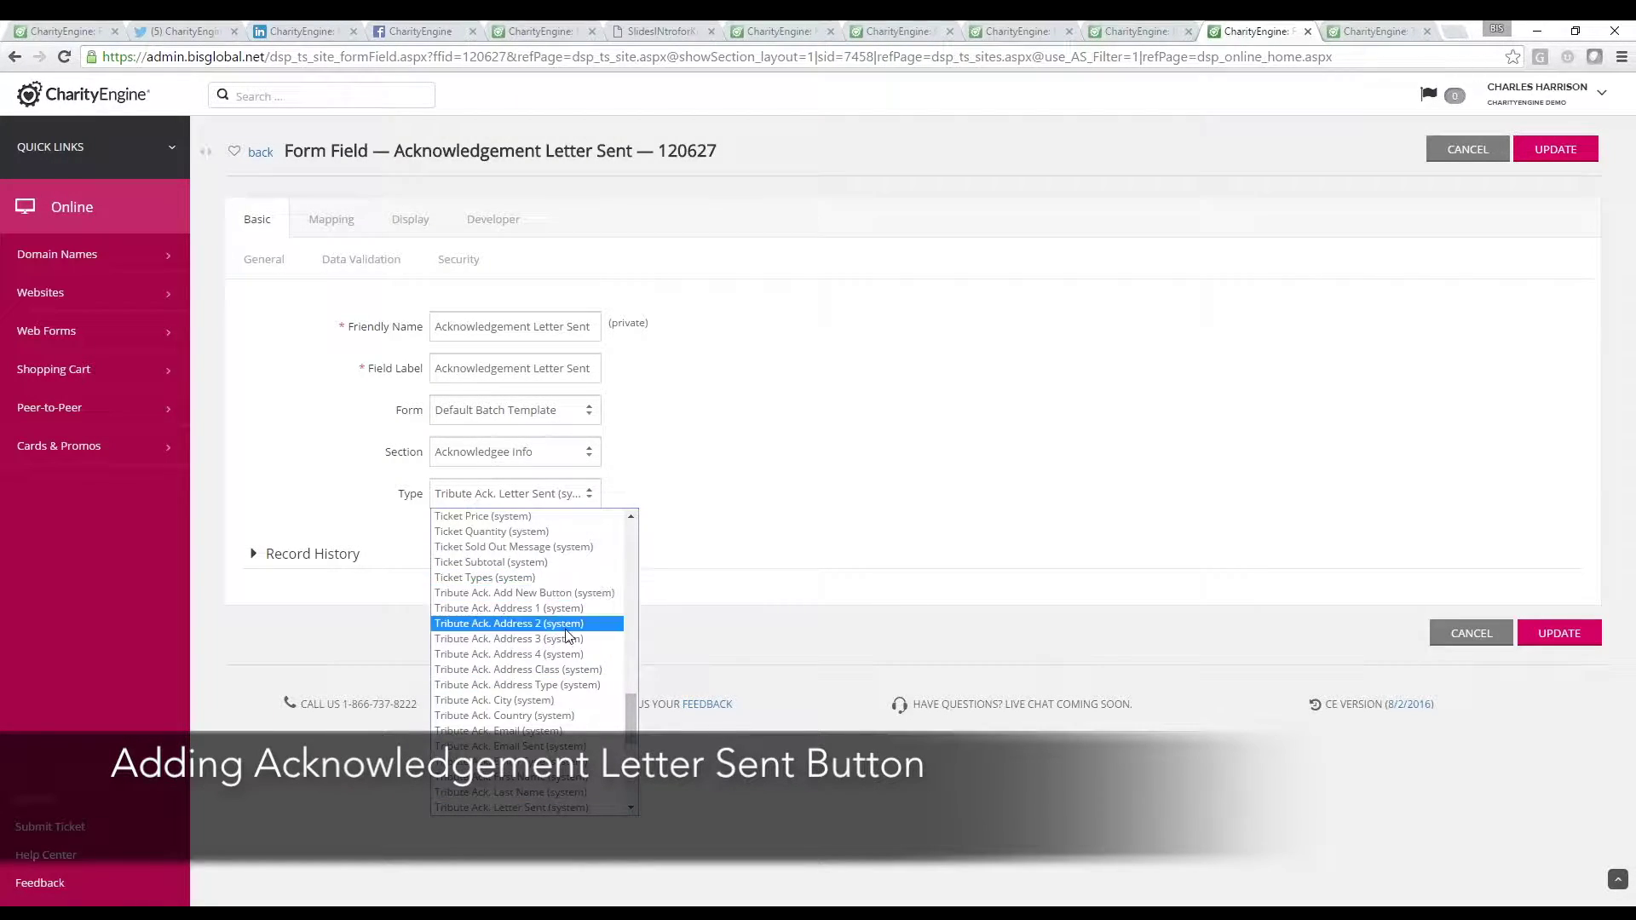
{"action": "mouse_move", "coordinate": [629, 709]}
{"action": "left_mouse_down"}
{"action": "mouse_move", "coordinate": [630, 782]}
{"action": "mouse_move", "coordinate": [628, 667]}
{"action": "mouse_move", "coordinate": [631, 714]}
{"action": "left_mouse_up"}
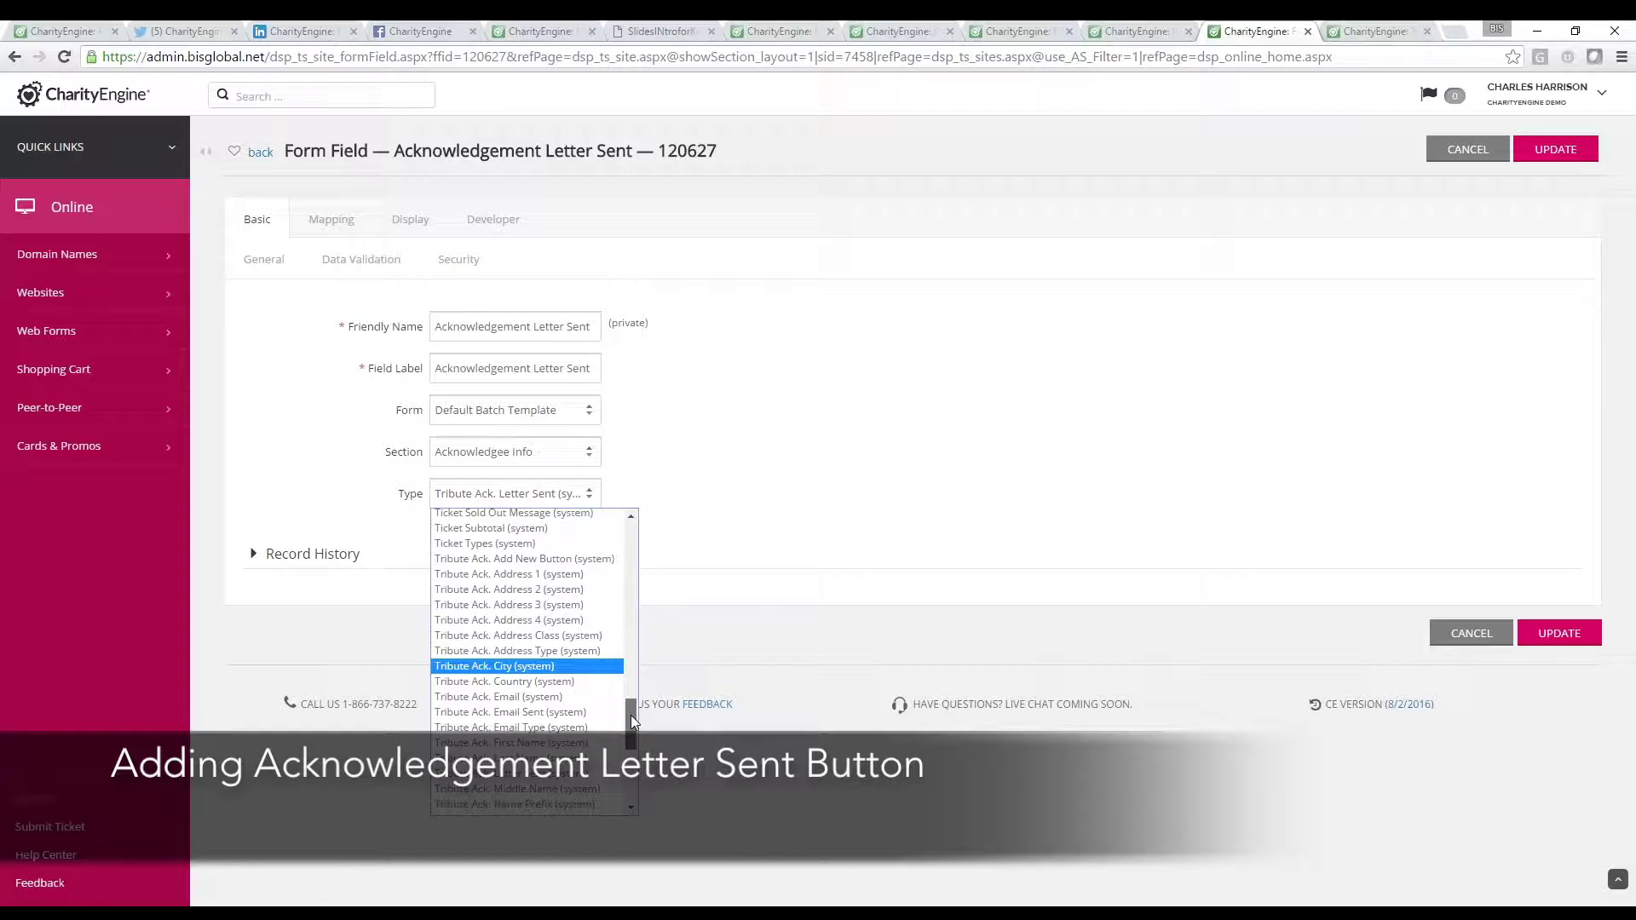
{"action": "scroll", "coordinate": [631, 713], "scroll_direction": "down", "scroll_amount": 1}
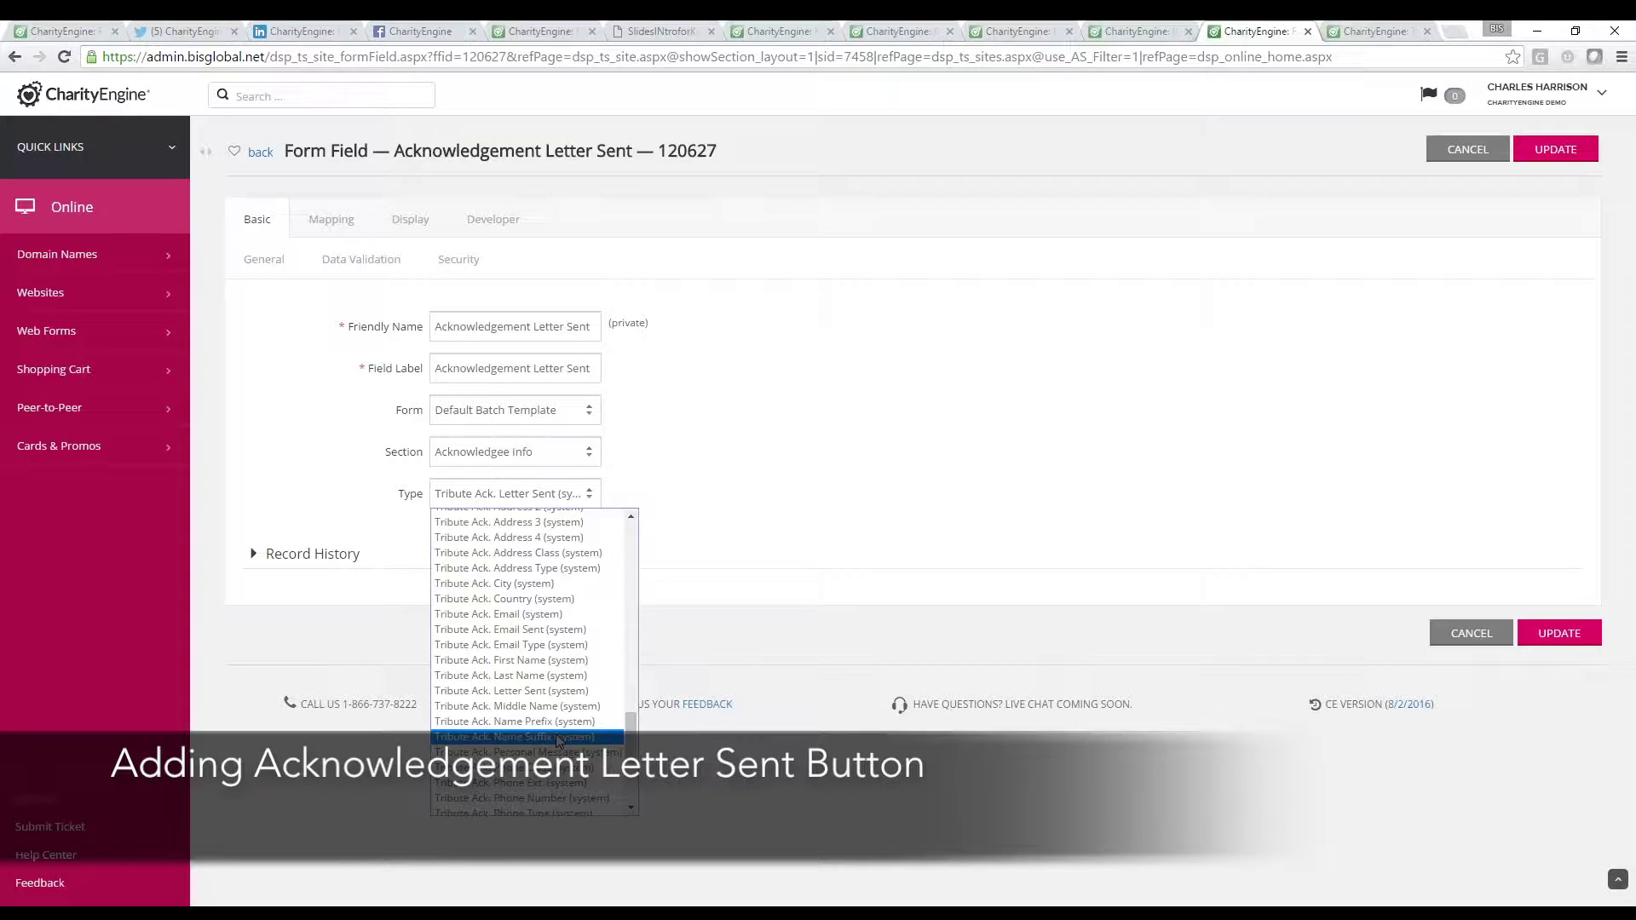
{"action": "left_click", "coordinate": [550, 690]}
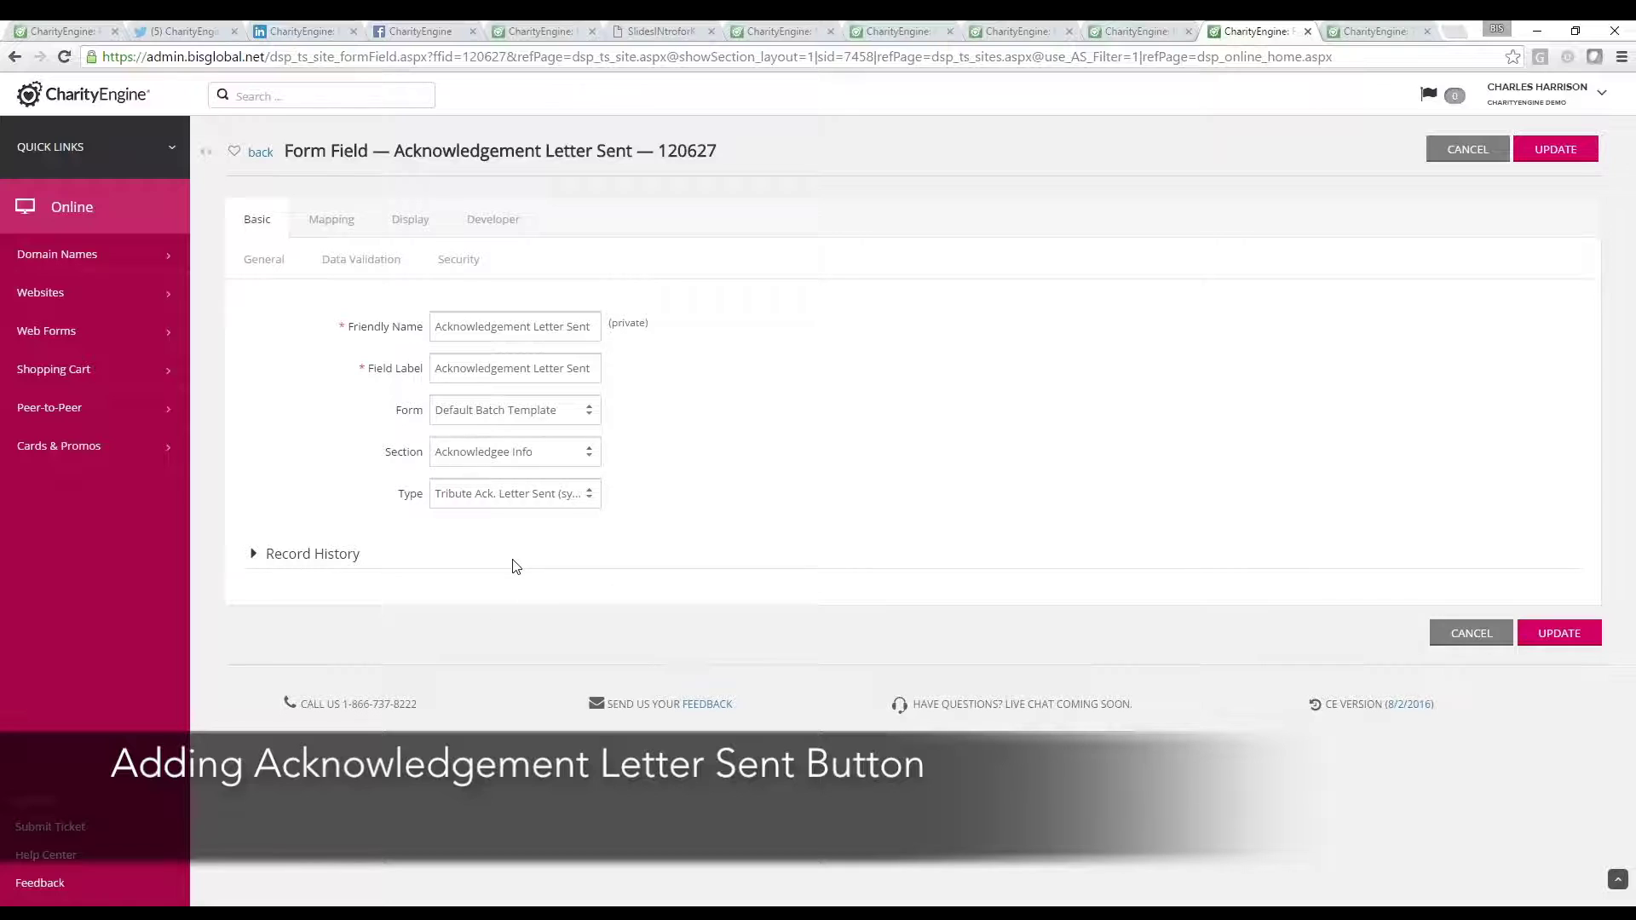
Step: In the field's batch template display options, choose Credit Card and ACH for Show for Payment Types
{"action": "left_click", "coordinate": [417, 220]}
{"action": "left_click", "coordinate": [353, 262]}
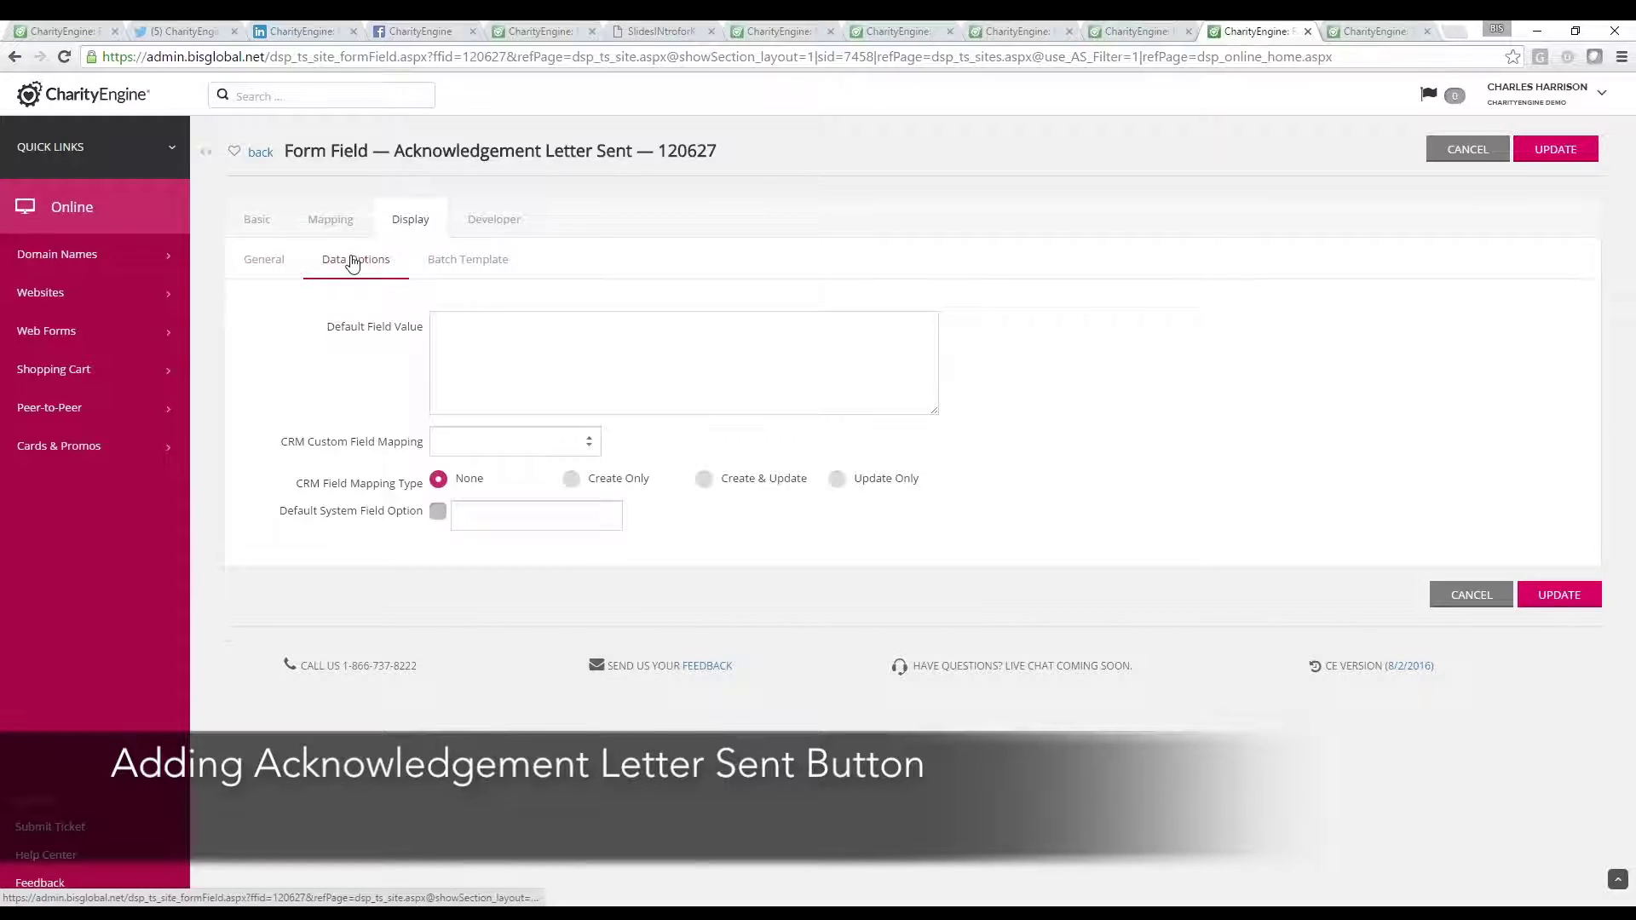
{"action": "left_click", "coordinate": [462, 259]}
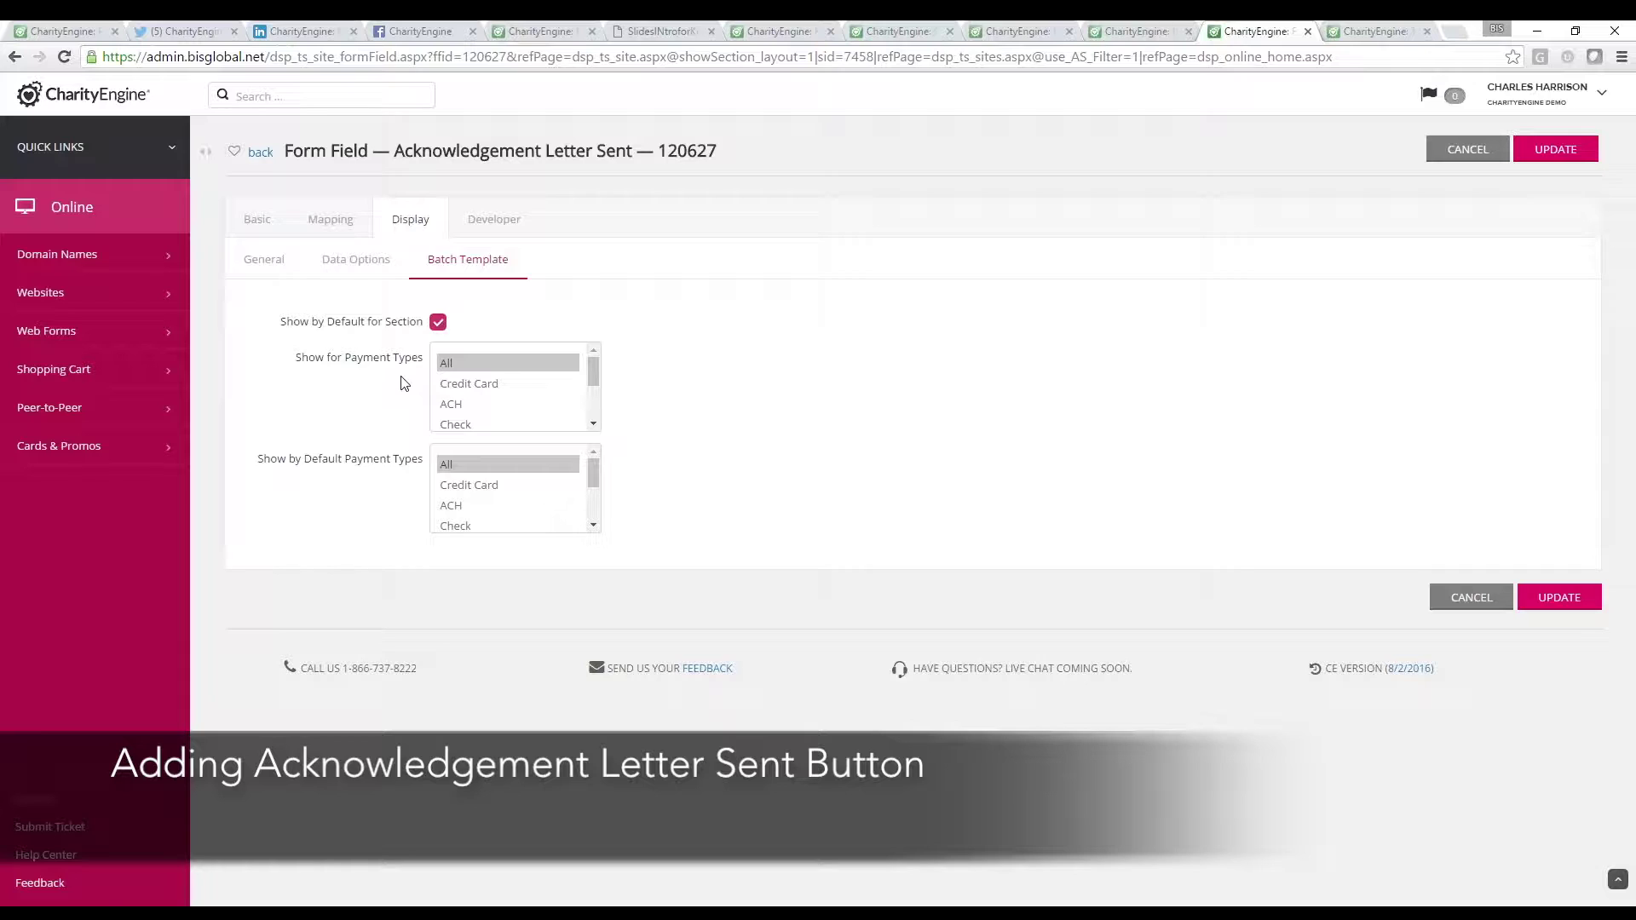
{"action": "left_click", "coordinate": [468, 385]}
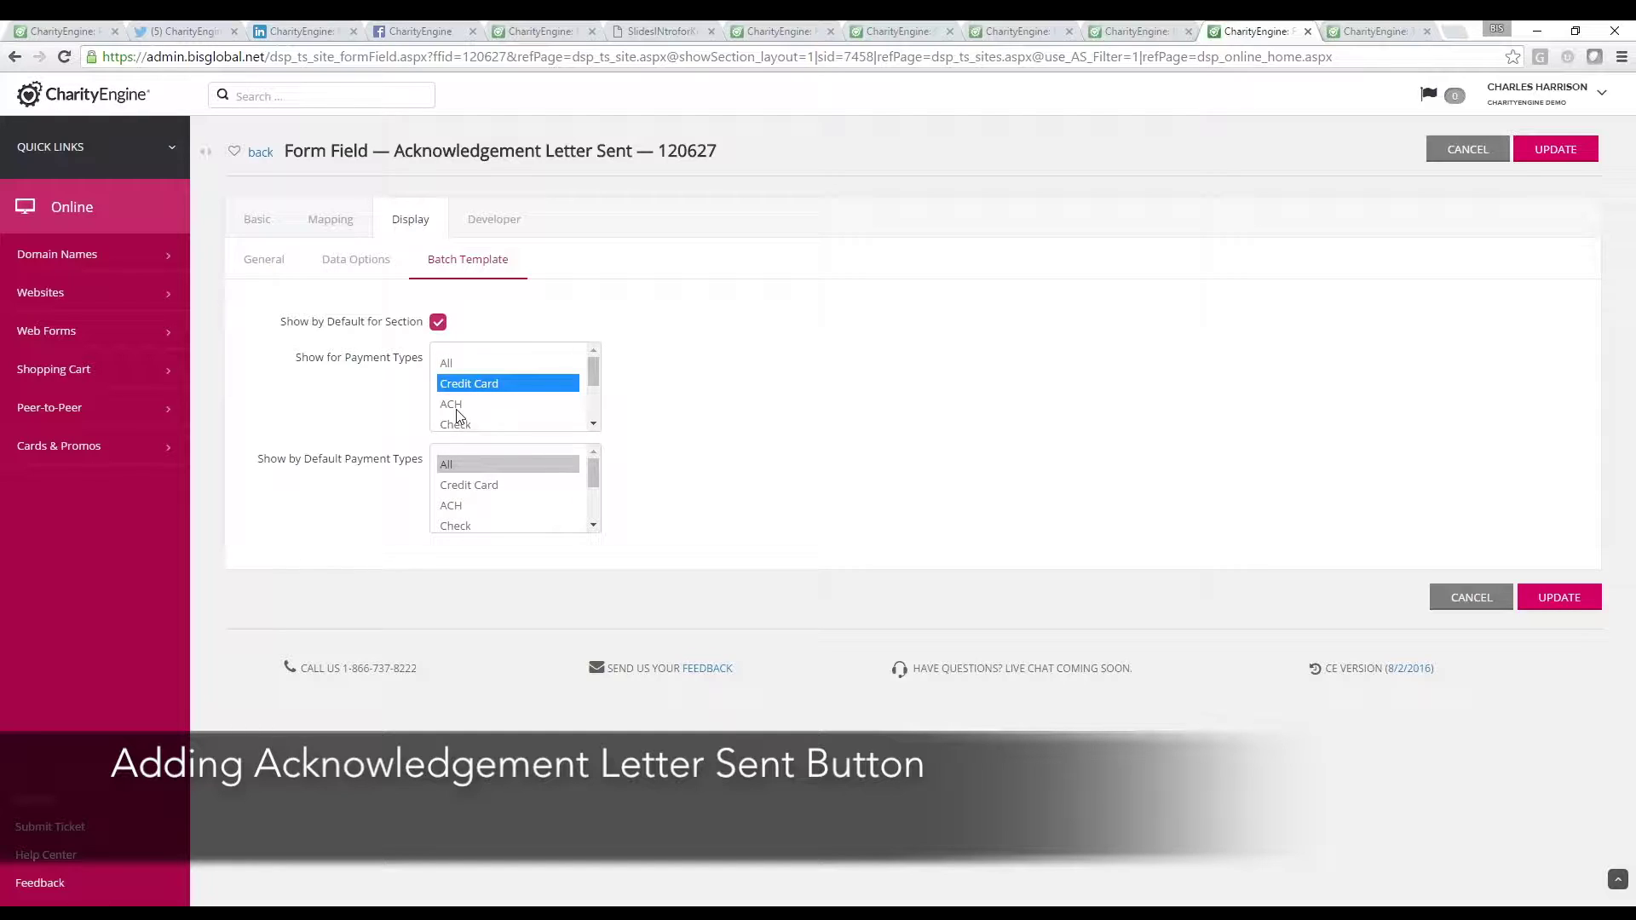
{"action": "left_click", "coordinate": [457, 405]}
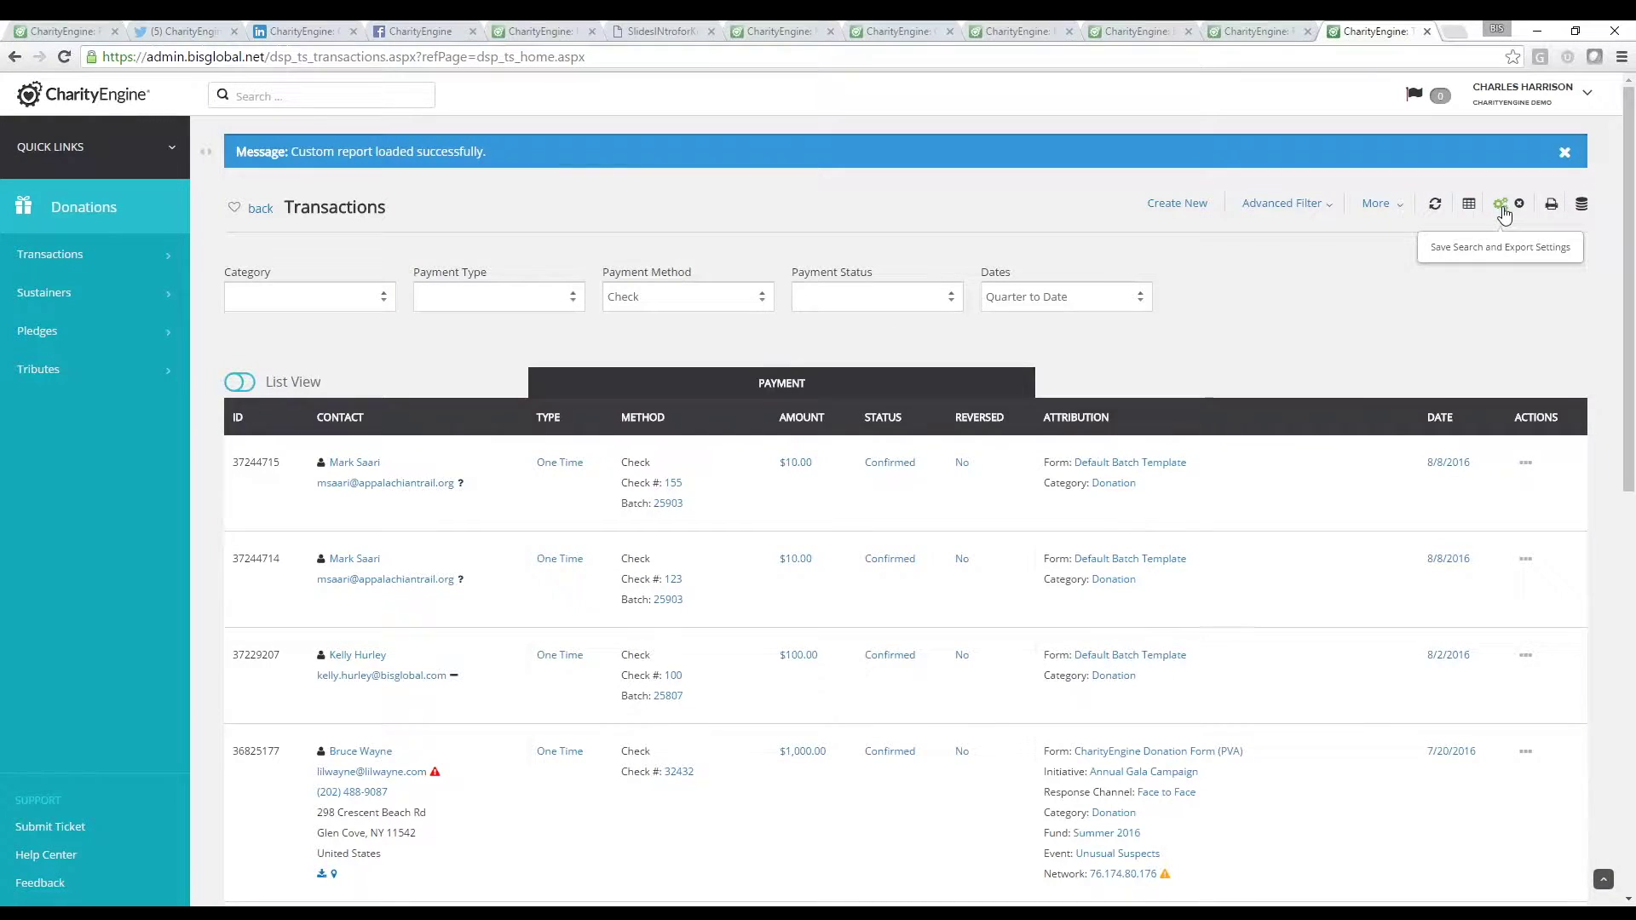
Step: Review the quarter-to-date check transactions report's save and export settings, including the choice of existing custom reports
{"action": "left_click", "coordinate": [1502, 209]}
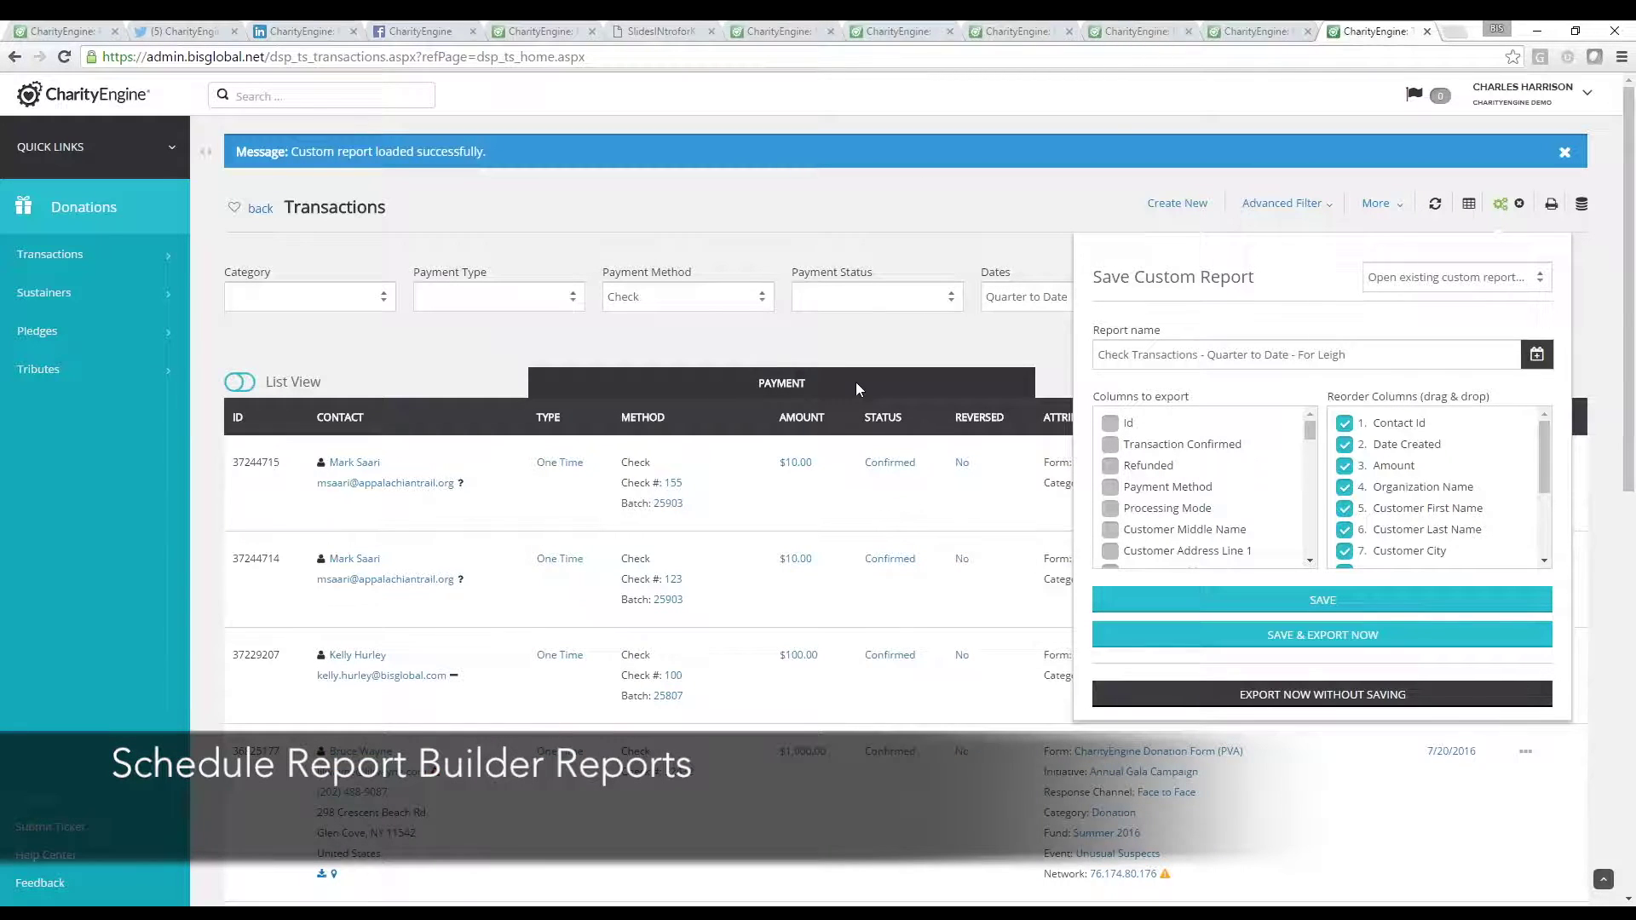
{"action": "left_click", "coordinate": [930, 339]}
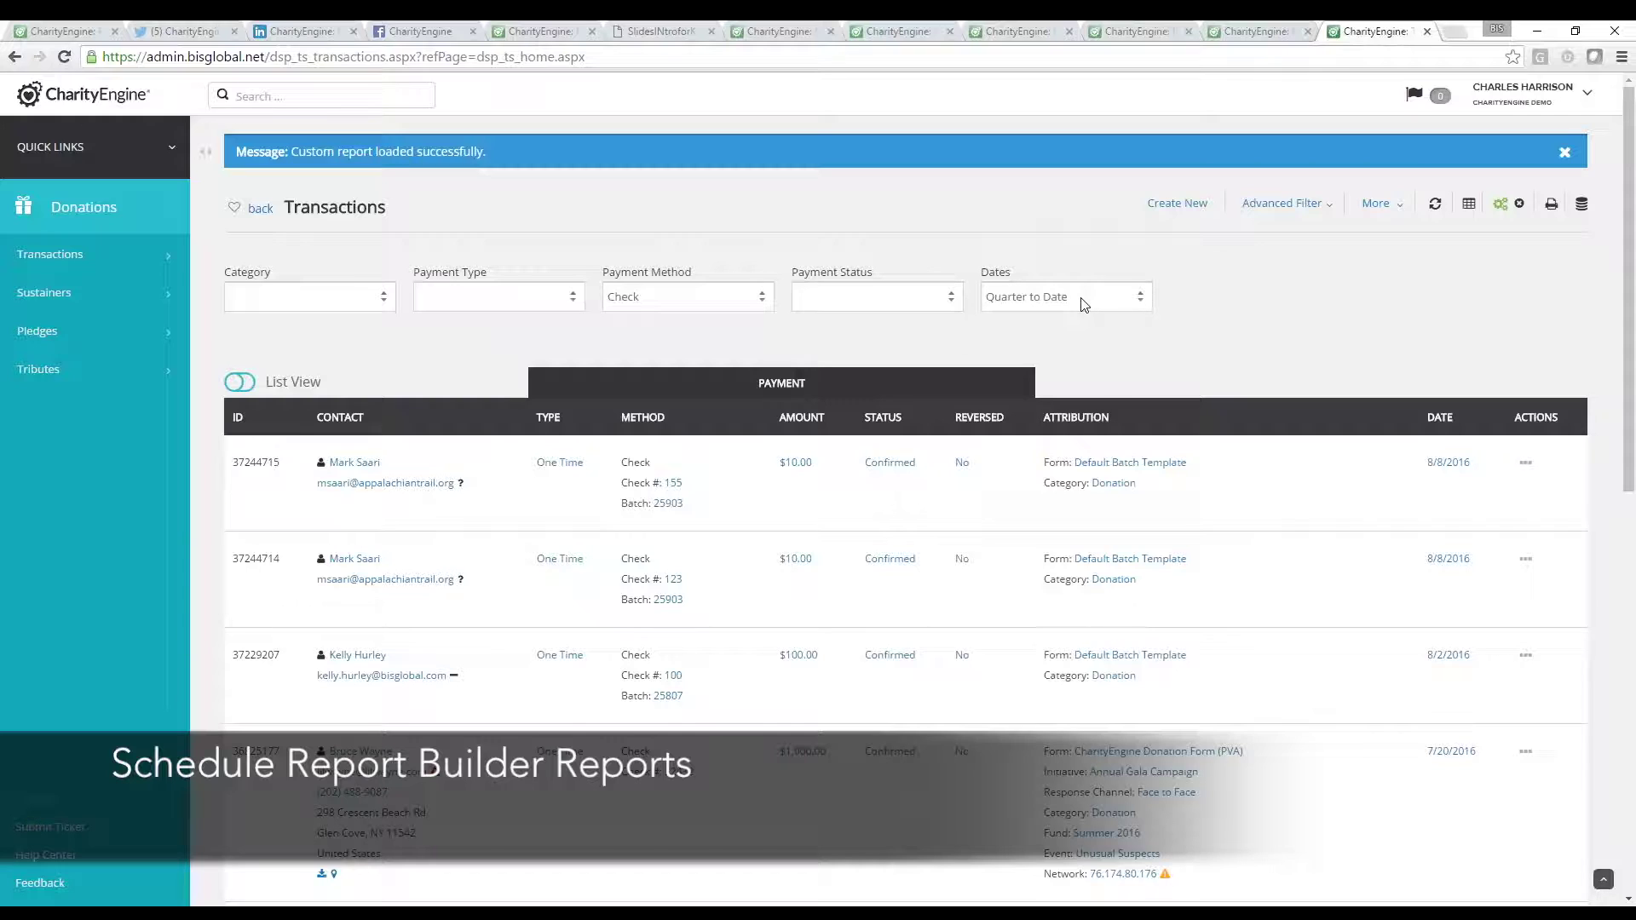
{"action": "left_click", "coordinate": [1500, 208]}
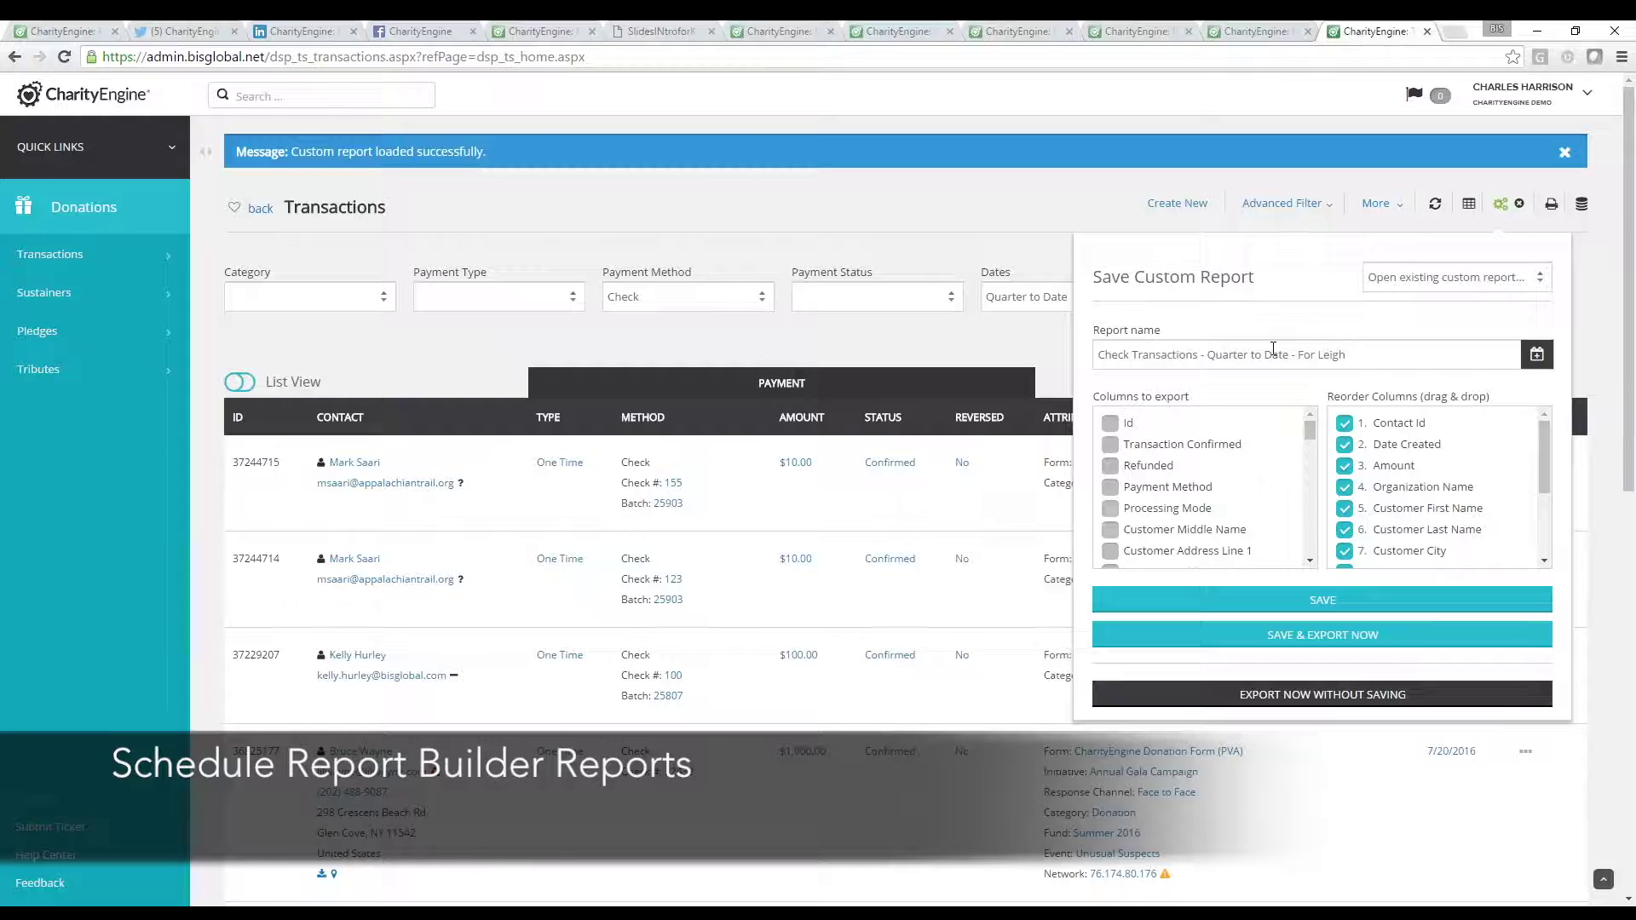
{"action": "left_click", "coordinate": [1515, 282]}
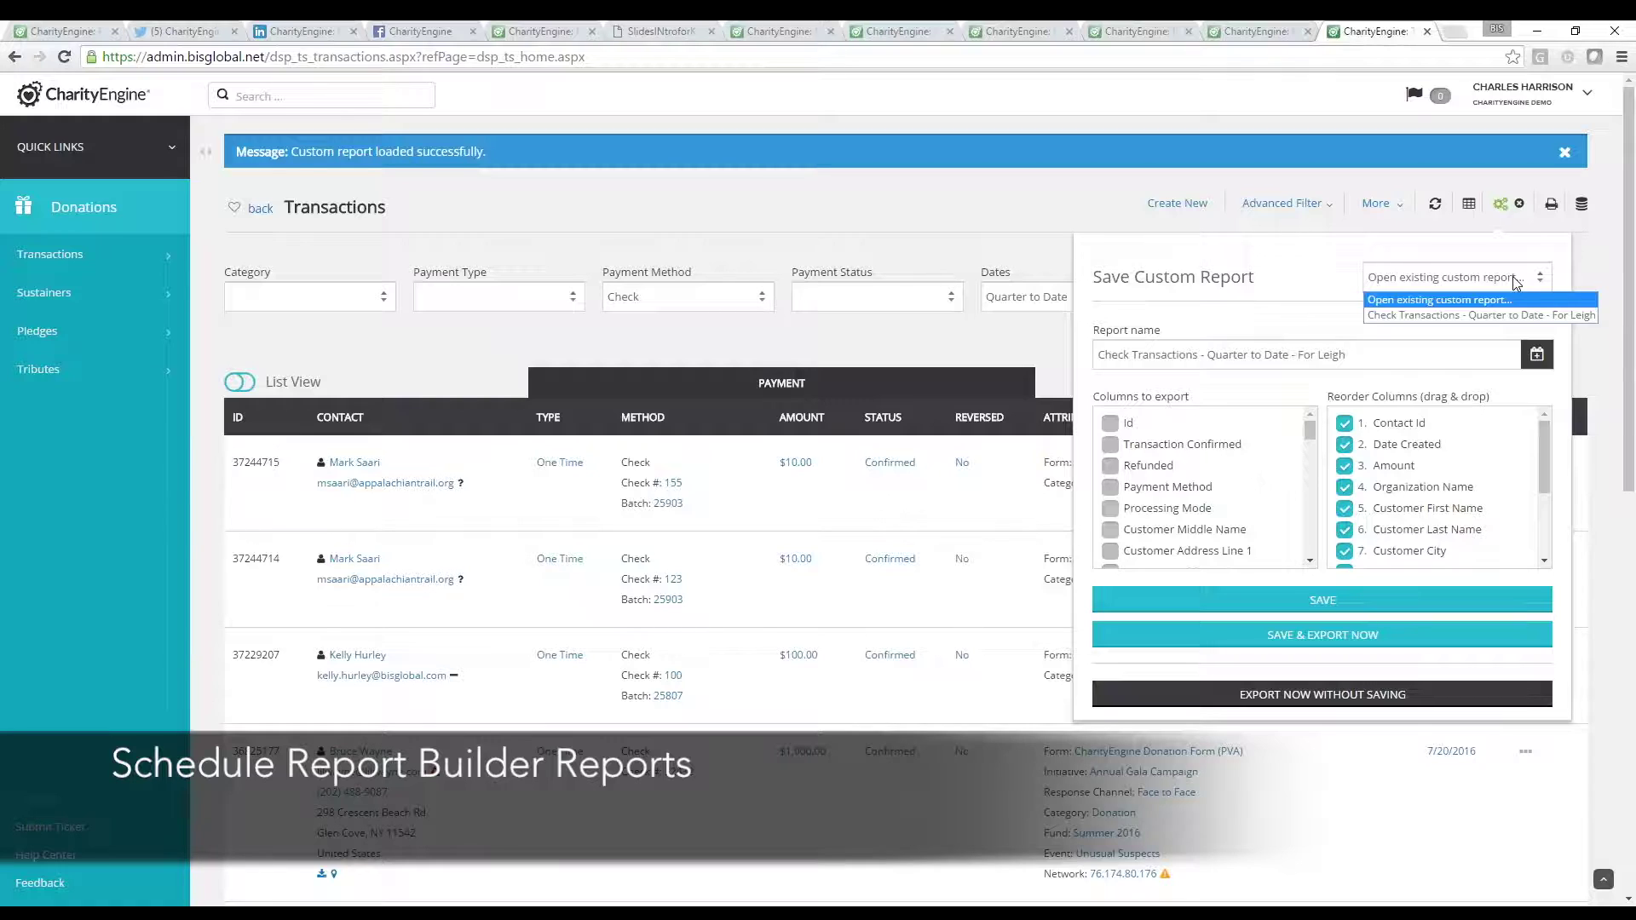
{"action": "left_click", "coordinate": [1511, 276]}
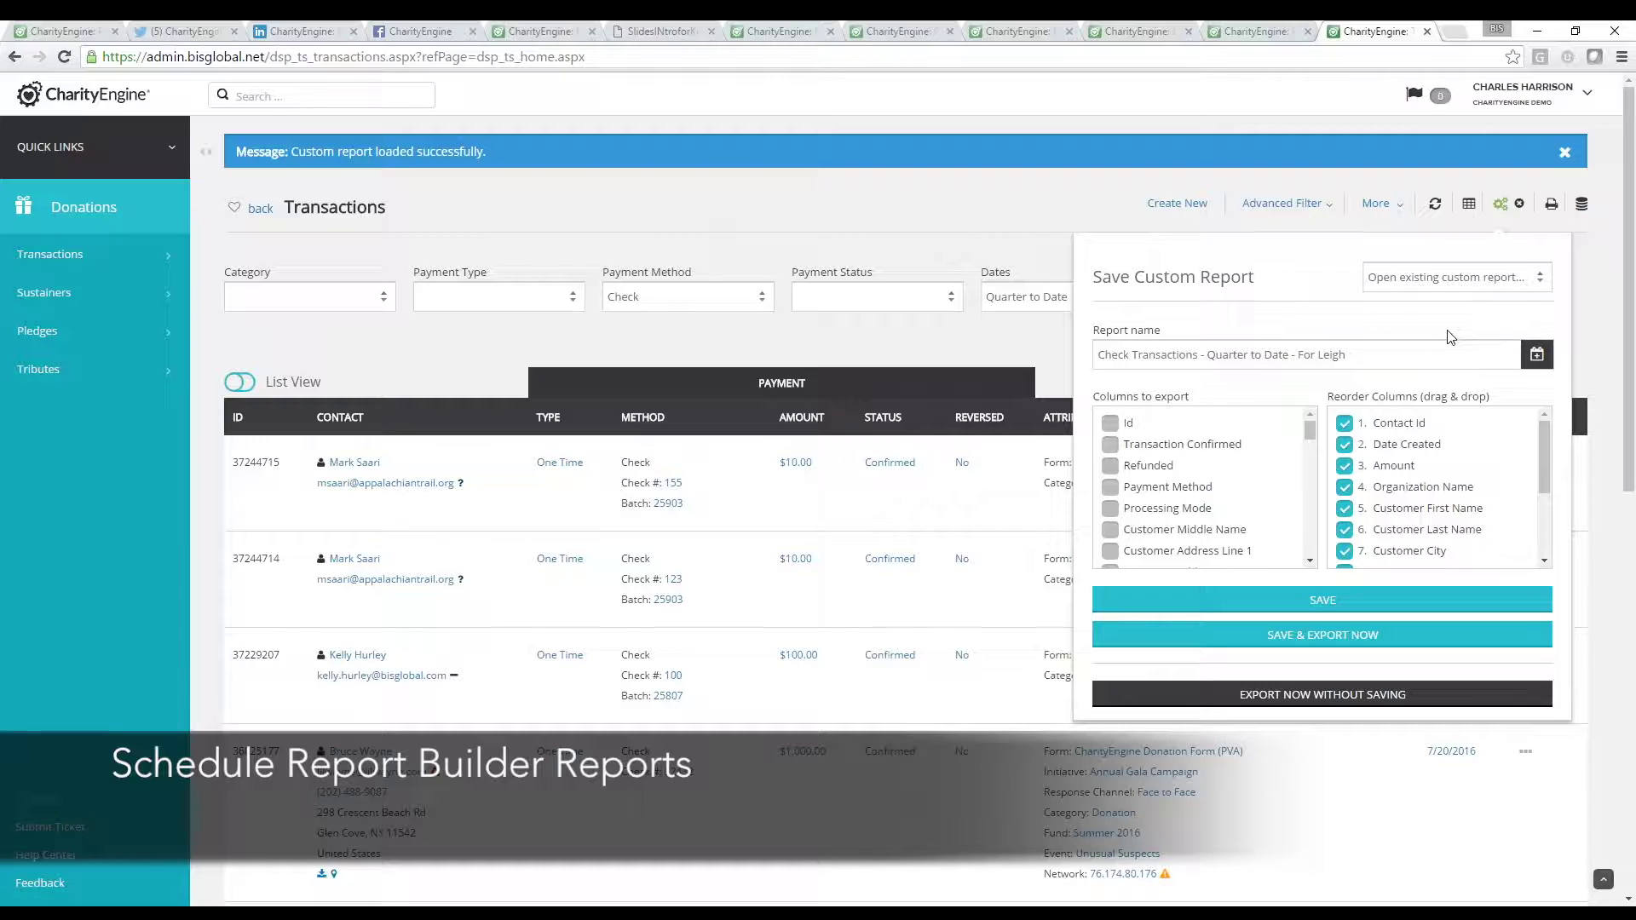
Step: Examine the scheduled export settings for the check transactions report, including its frequency choices, and dismiss them unsaved
{"action": "left_click", "coordinate": [1537, 361]}
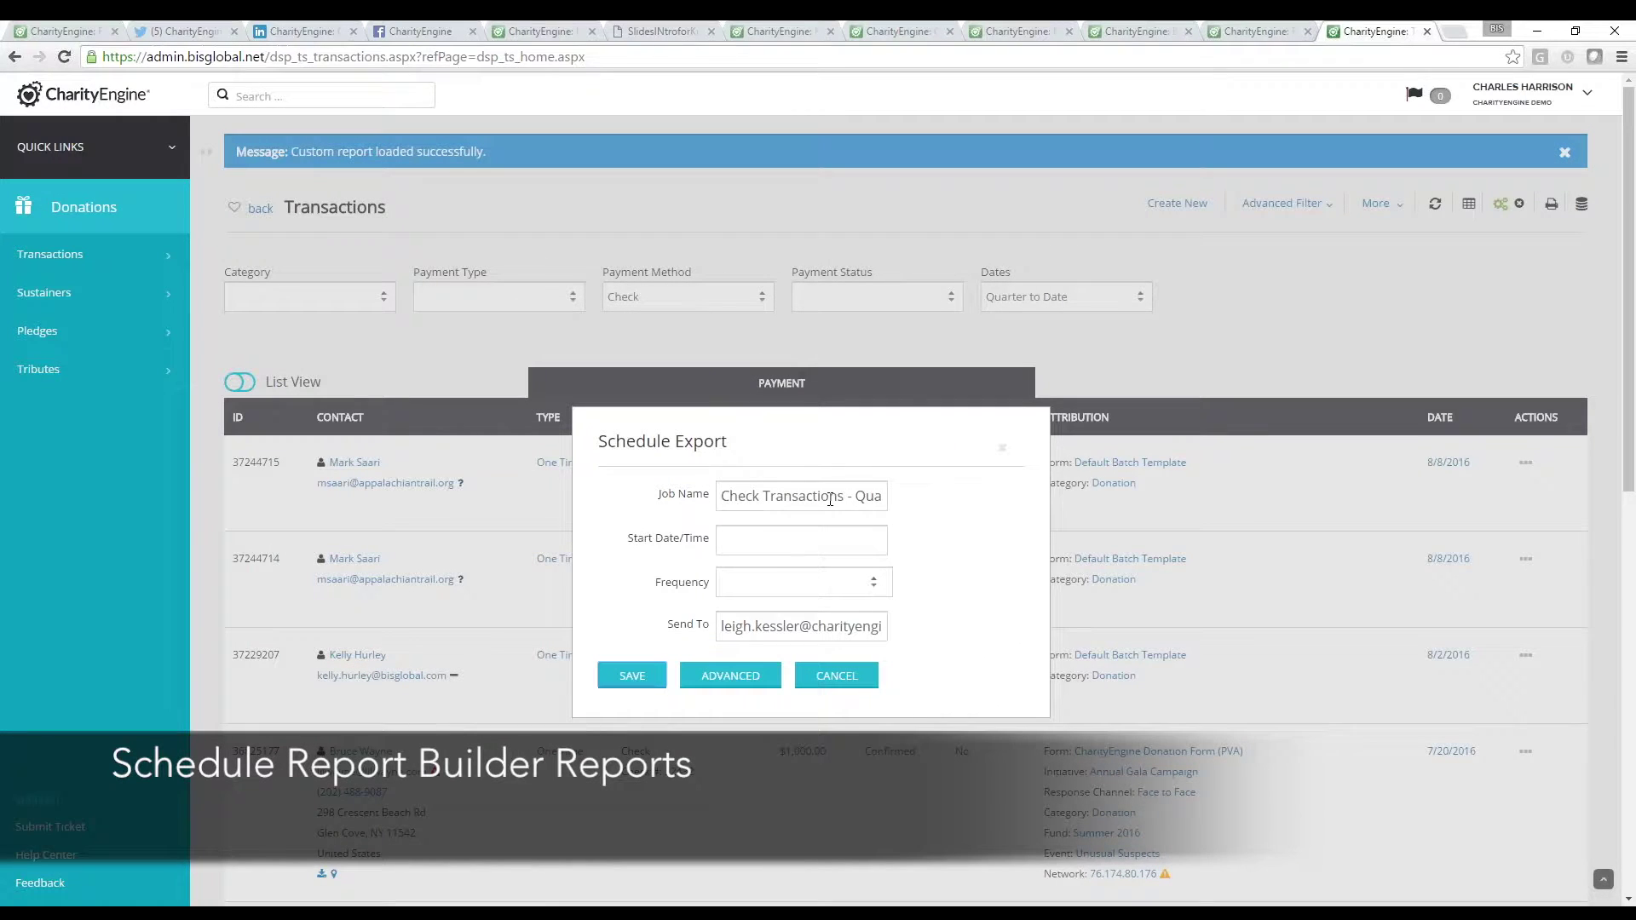
{"action": "left_click", "coordinate": [838, 588]}
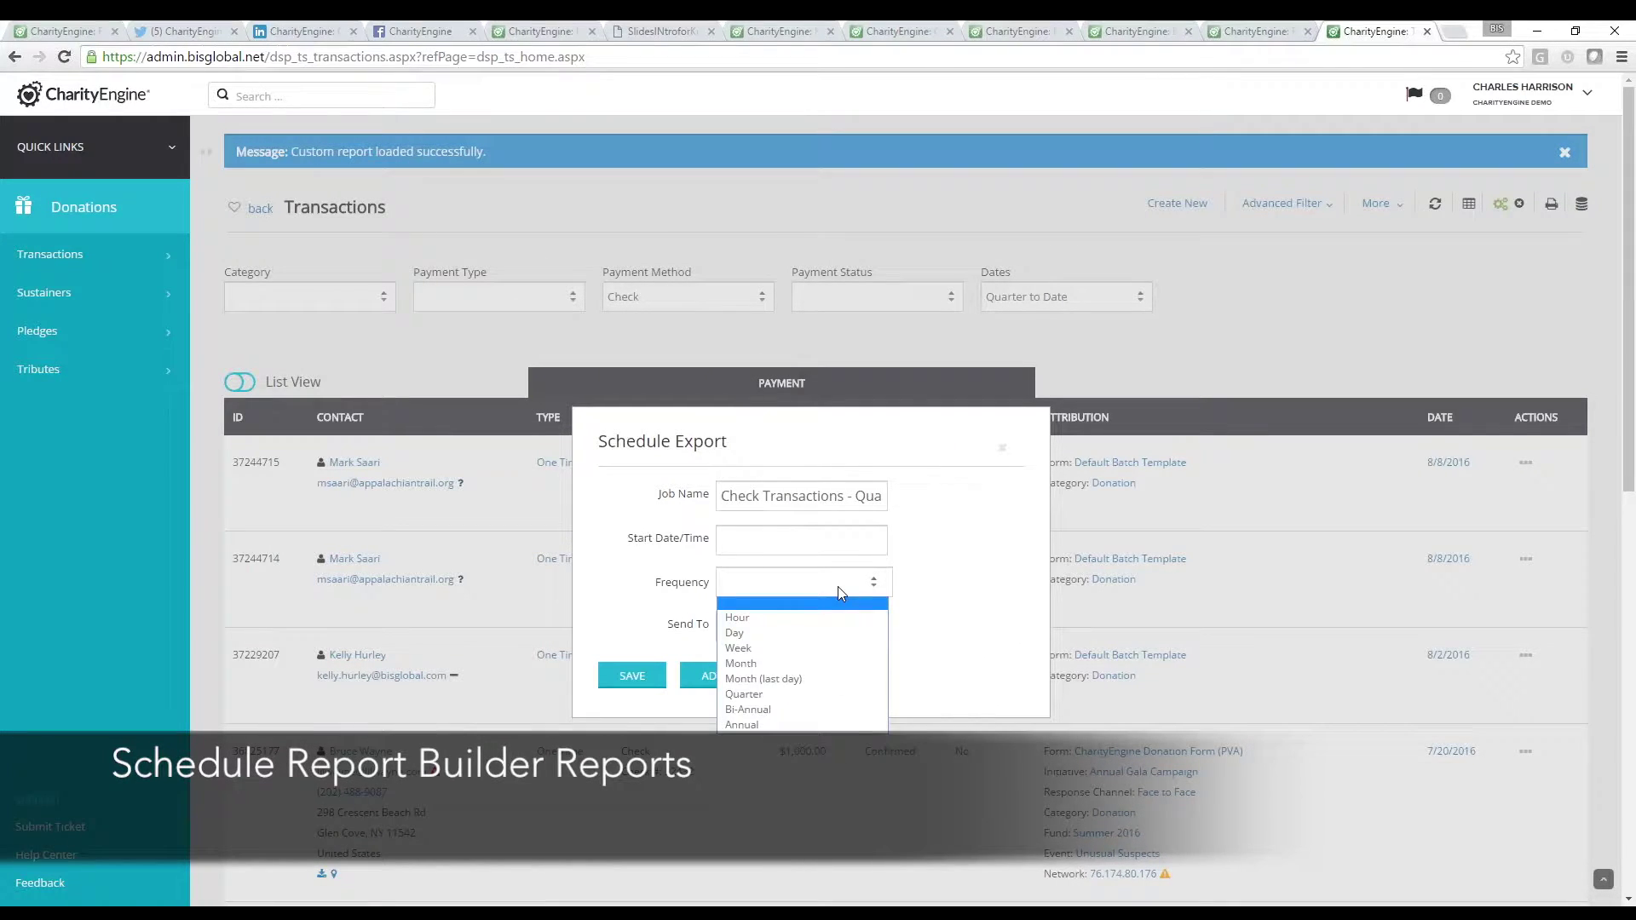
{"action": "left_click", "coordinate": [836, 586]}
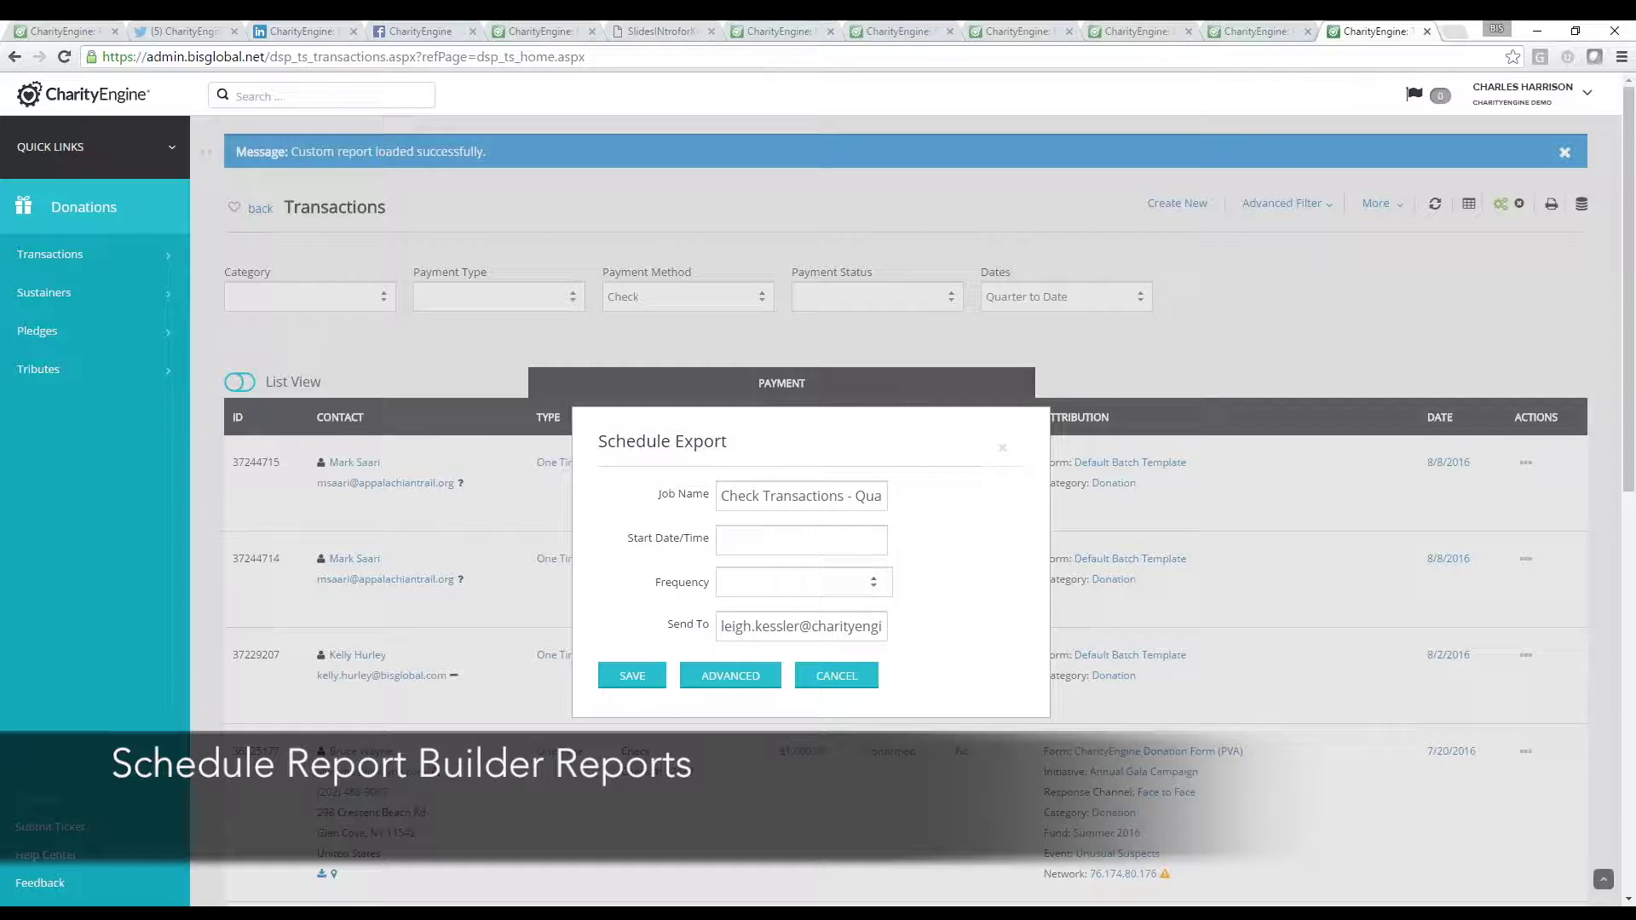
{"action": "left_click", "coordinate": [802, 586]}
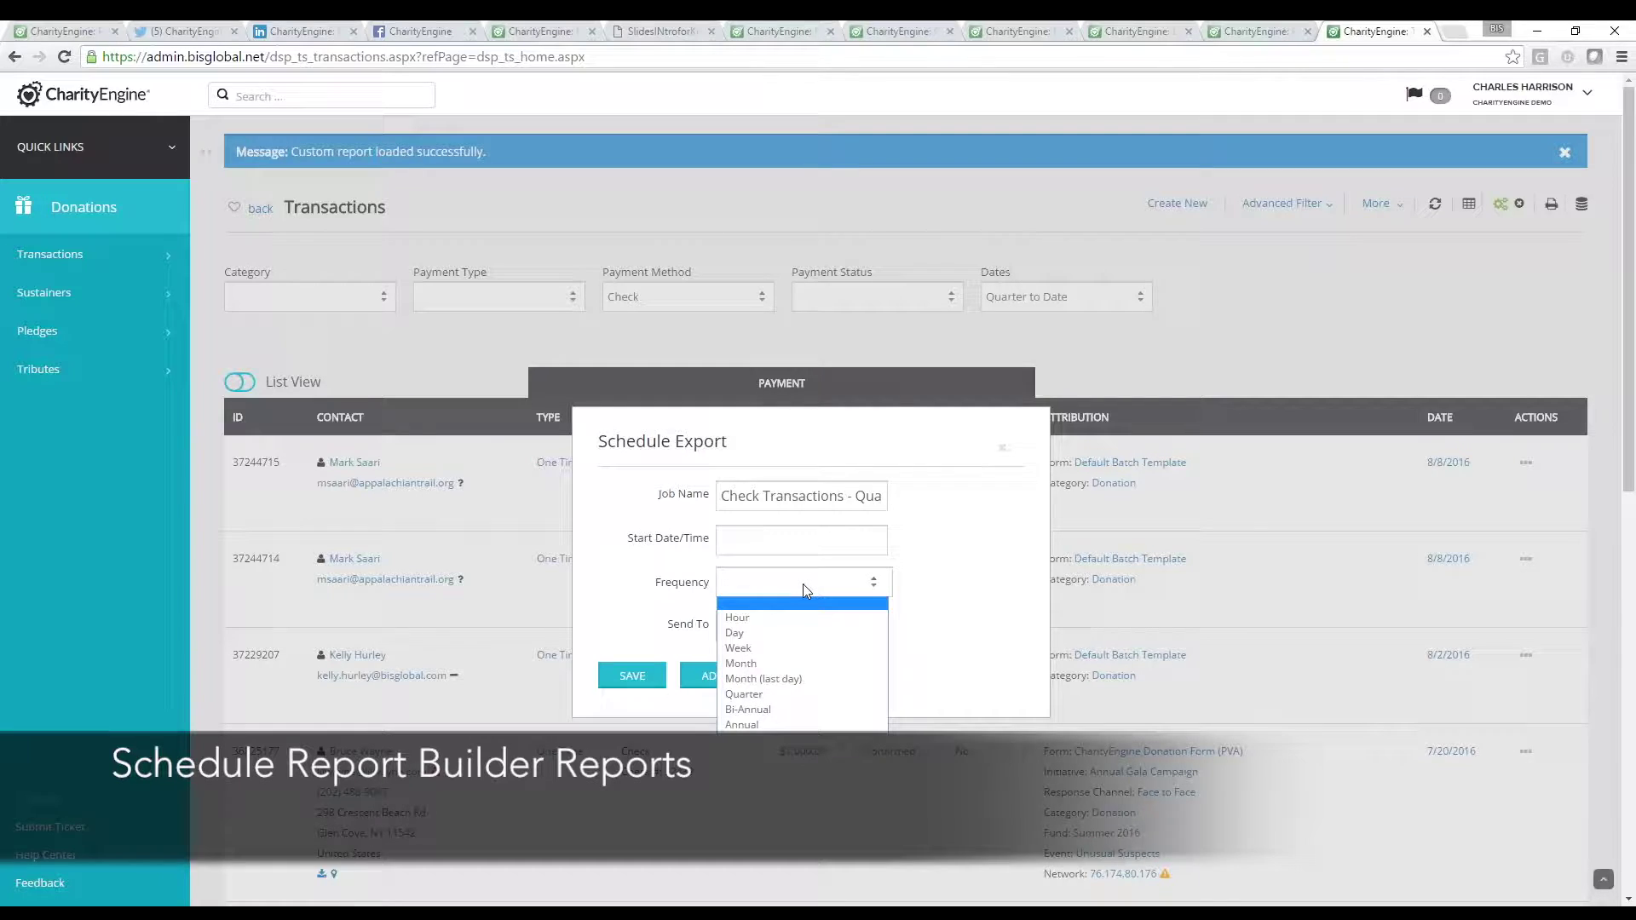
{"action": "left_click", "coordinate": [1010, 535]}
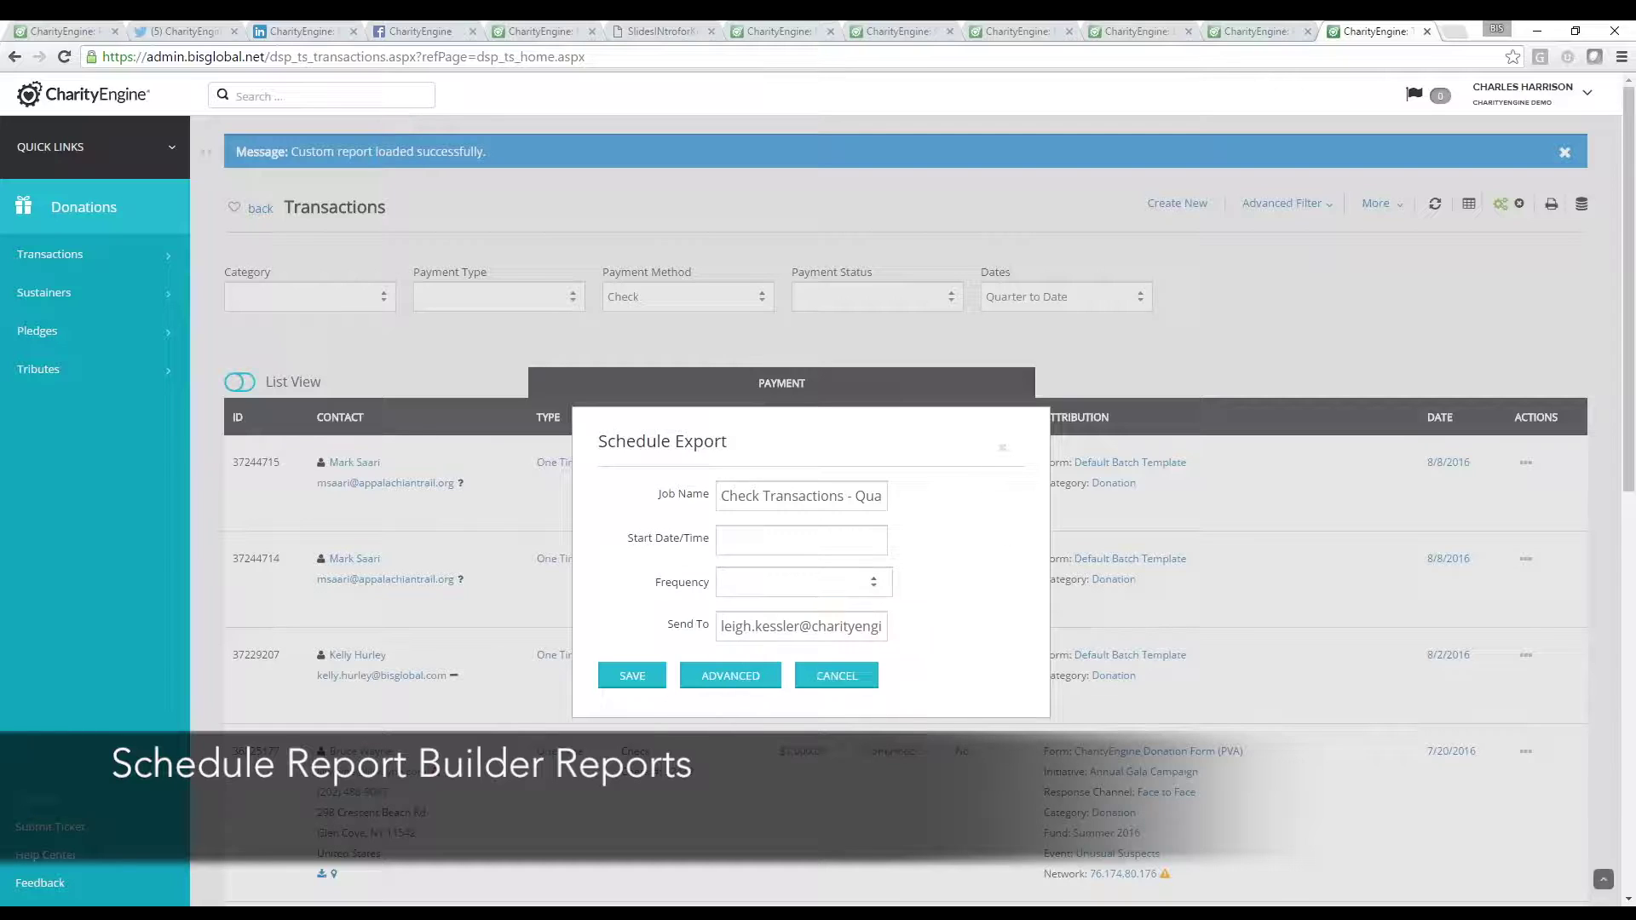
{"action": "left_click", "coordinate": [1001, 449]}
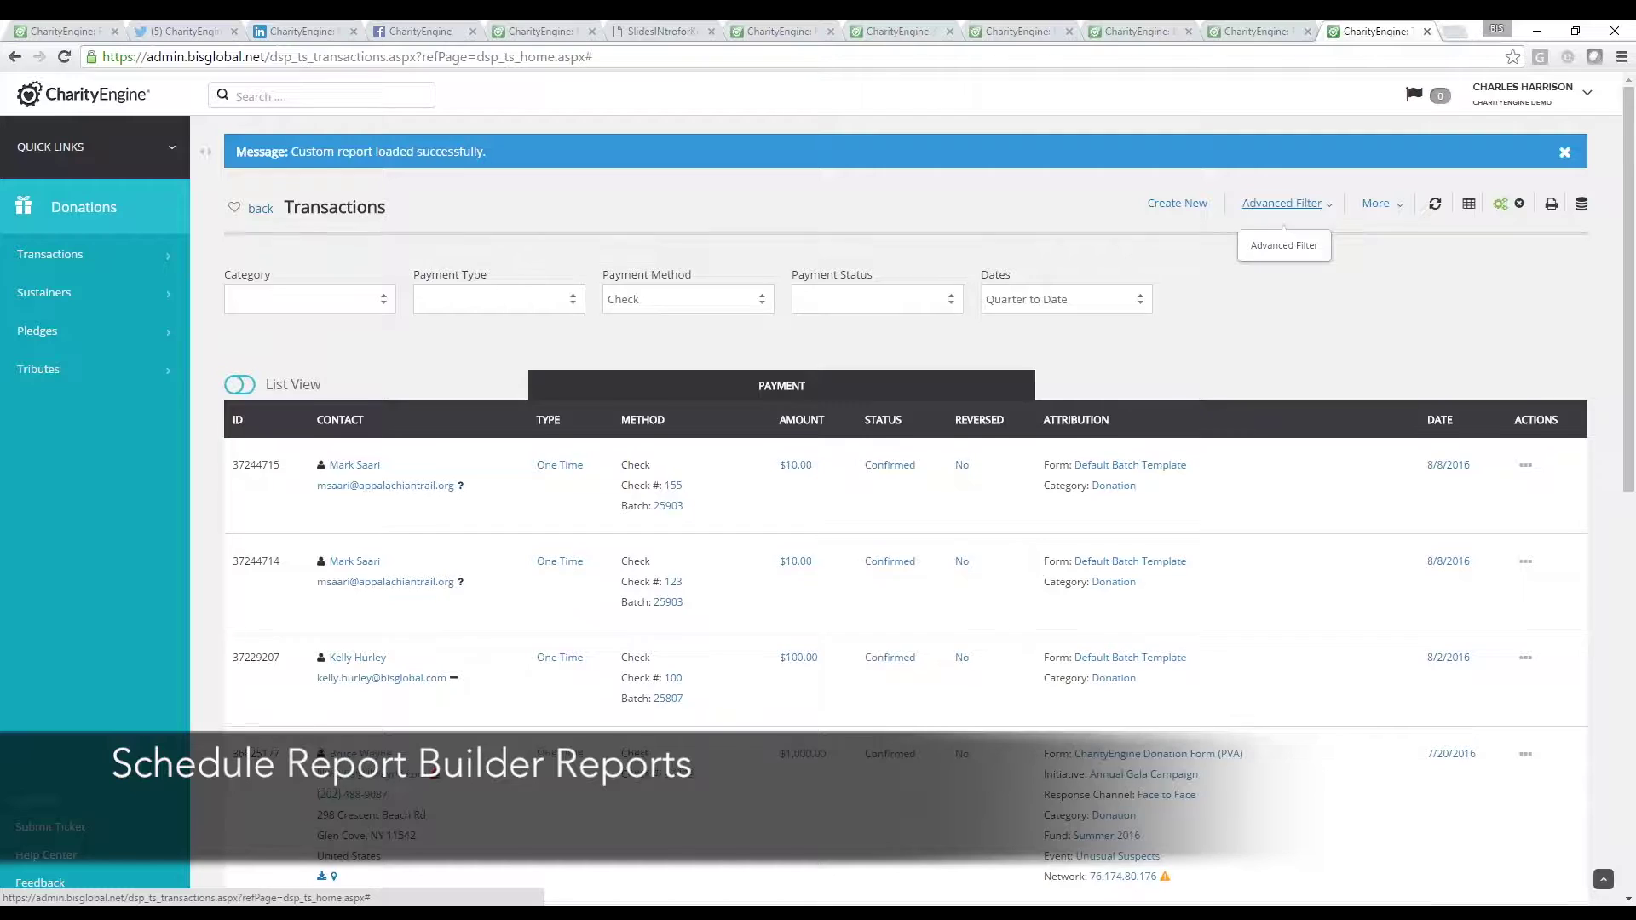
Step: Review the advanced filter fields available for the transactions list
{"action": "left_click", "coordinate": [1286, 204]}
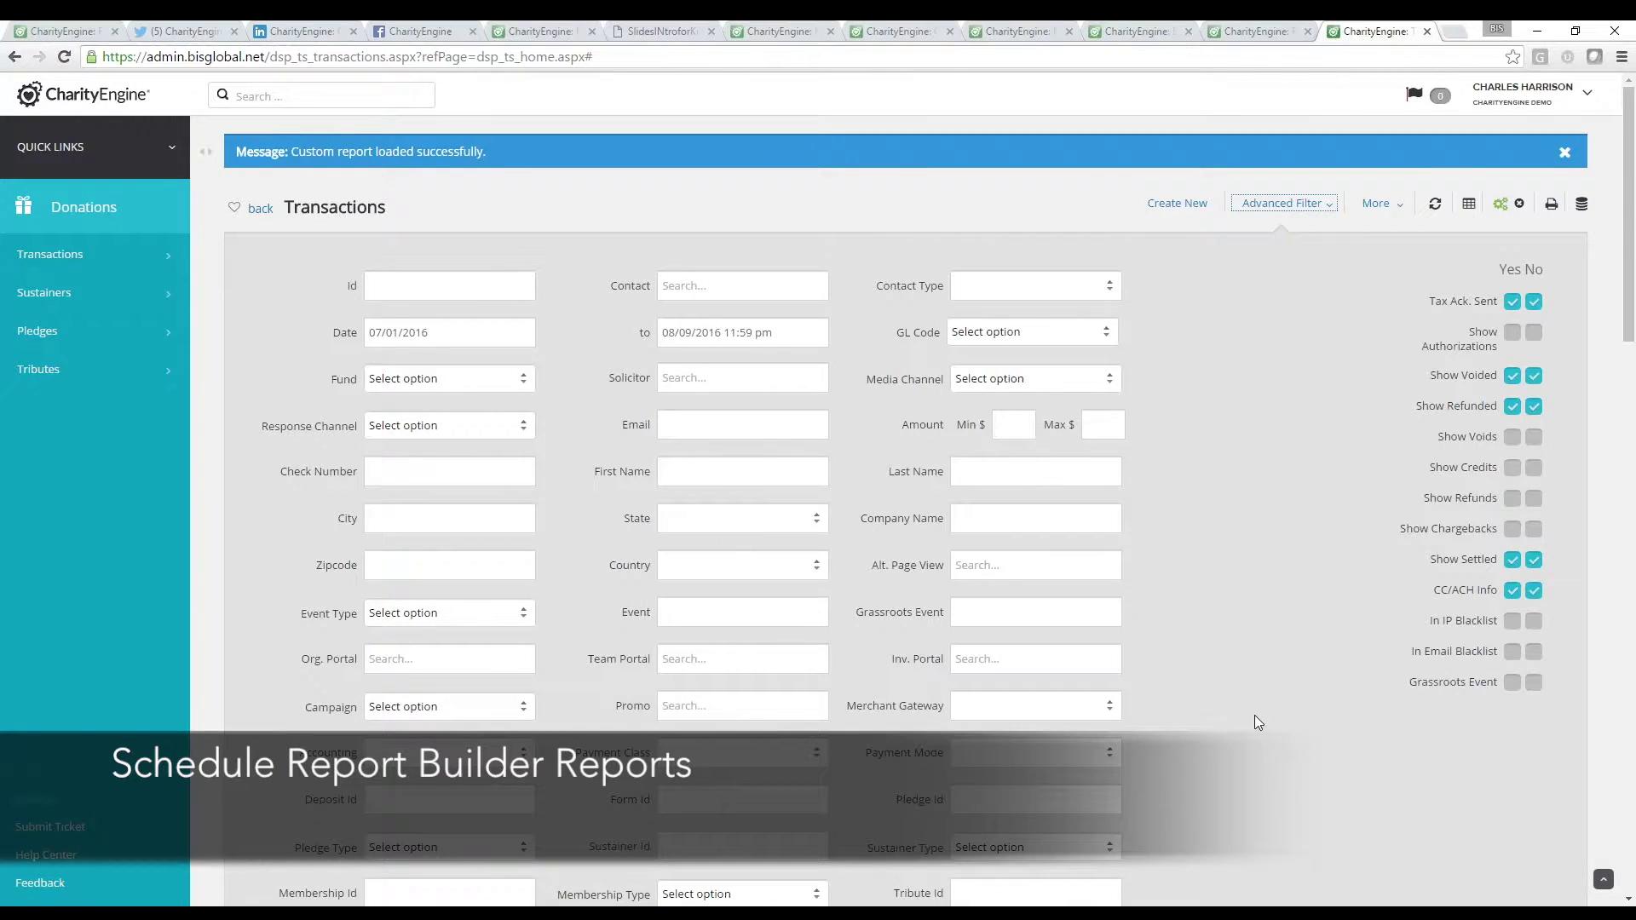
{"action": "scroll", "coordinate": [1252, 720], "scroll_direction": "down", "scroll_amount": 5}
{"action": "scroll", "coordinate": [1254, 719], "scroll_direction": "up", "scroll_amount": 5}
{"action": "scroll", "coordinate": [1307, 676], "scroll_direction": "down", "scroll_amount": 2}
{"action": "scroll", "coordinate": [1306, 678], "scroll_direction": "up", "scroll_amount": 2}
{"action": "scroll", "coordinate": [1270, 483], "scroll_direction": "down", "scroll_amount": 5}
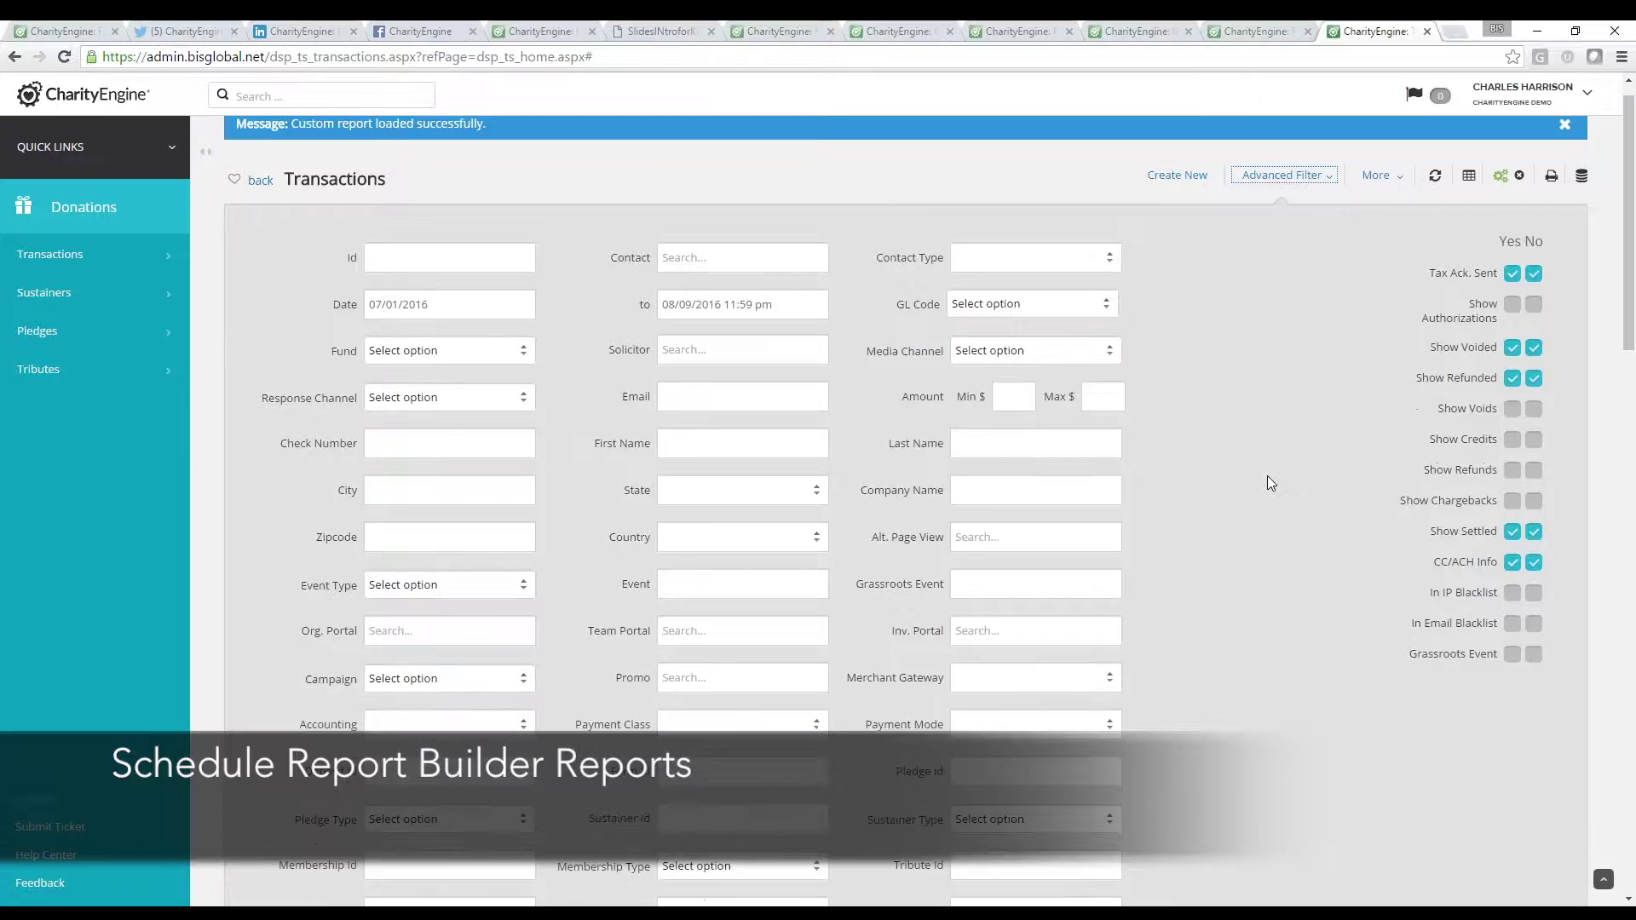
{"action": "scroll", "coordinate": [1266, 483], "scroll_direction": "up", "scroll_amount": 5}
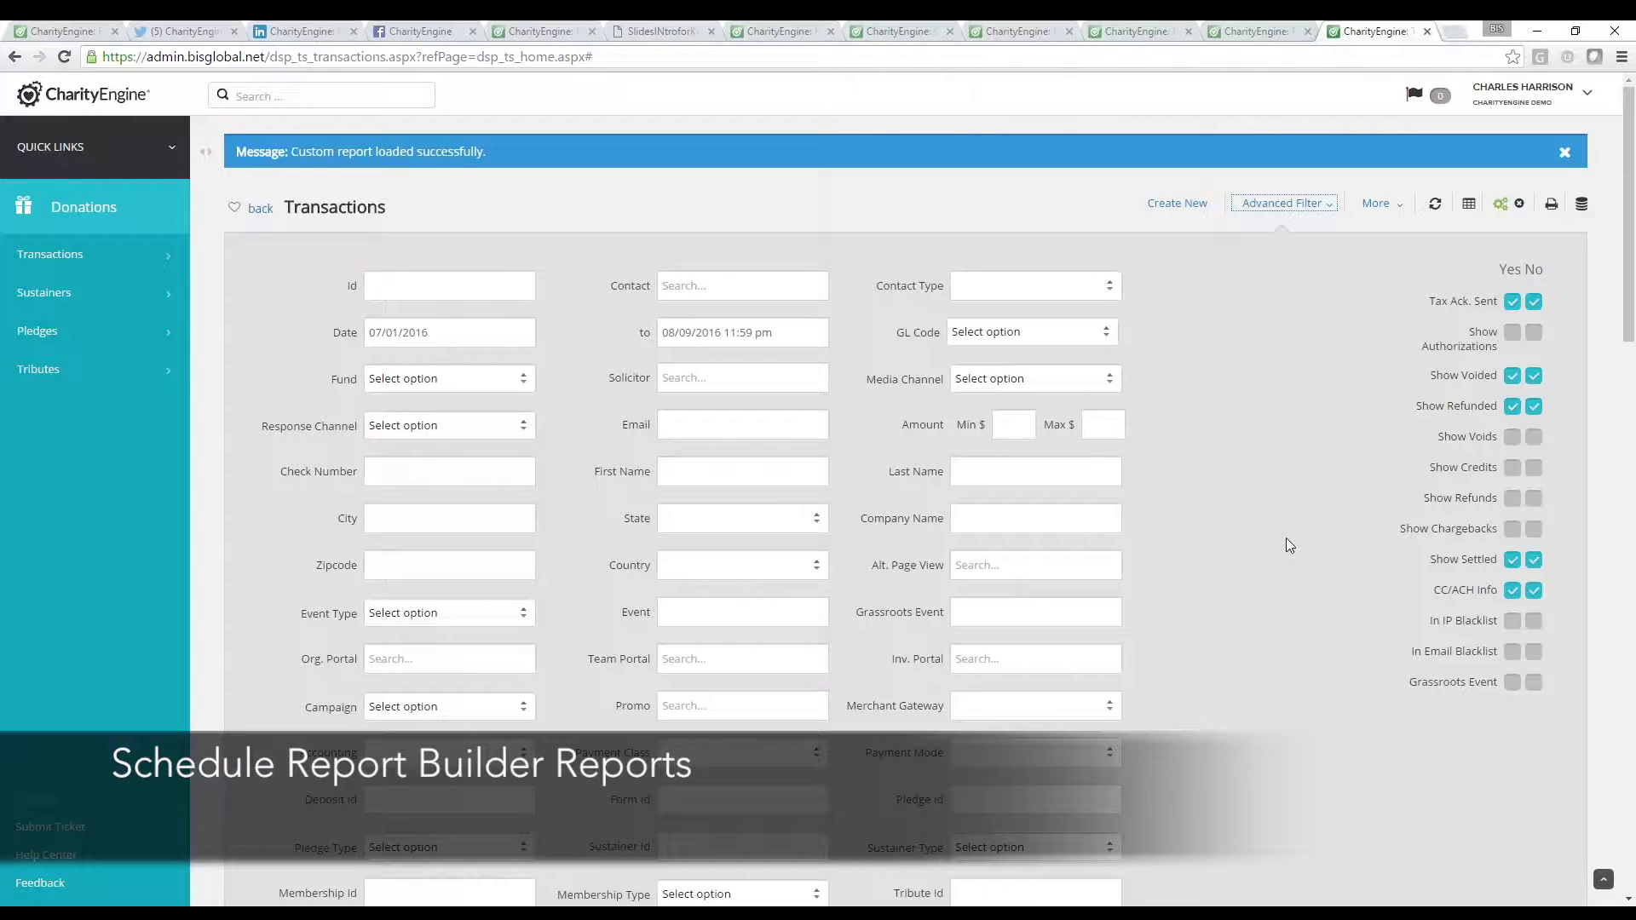
{"action": "scroll", "coordinate": [1289, 545], "scroll_direction": "down", "scroll_amount": 4}
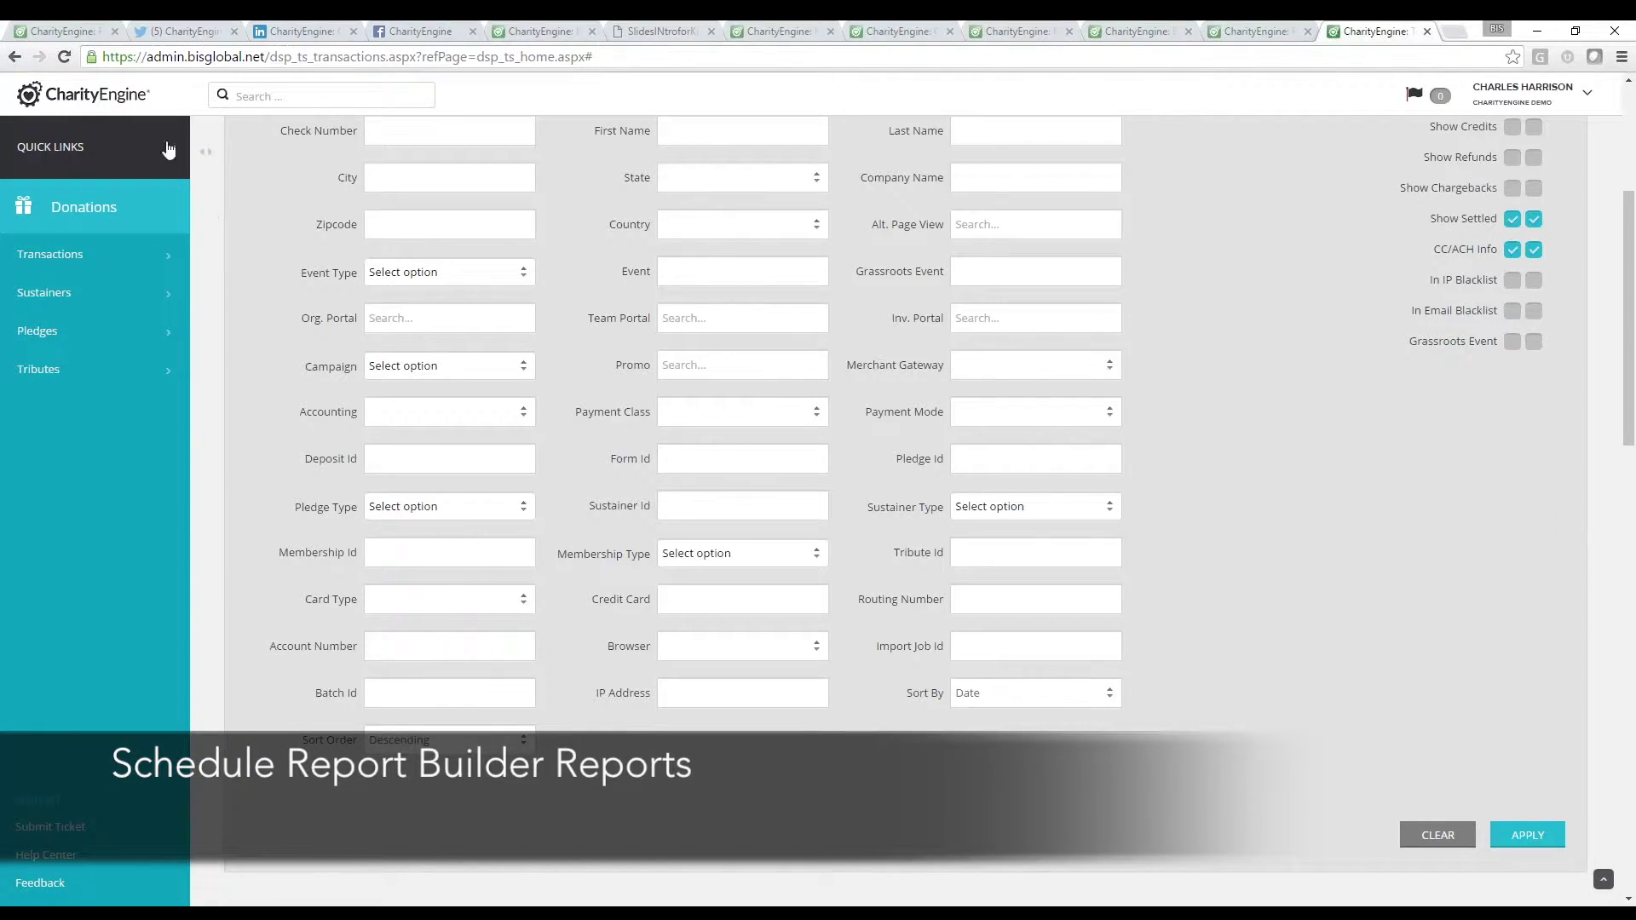
Step: Switch to the Reports & Analytics area
{"action": "left_click", "coordinate": [93, 146]}
{"action": "left_click", "coordinate": [430, 353]}
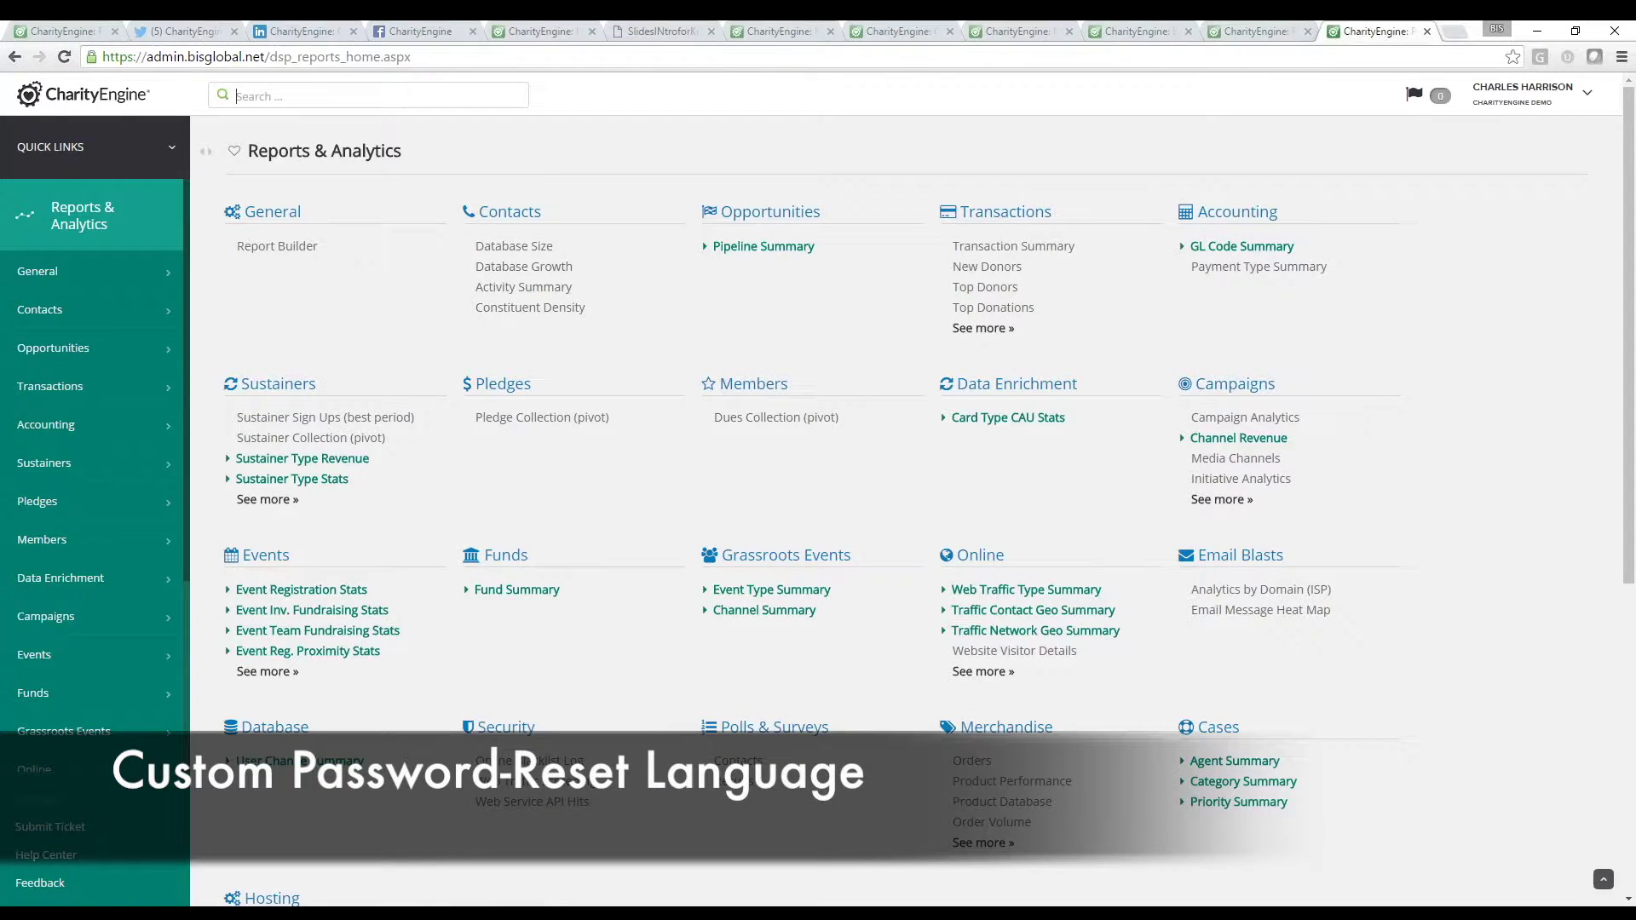
Step: Open the Shopping Cart design templates list in the Configuration area
{"action": "left_click", "coordinate": [173, 152]}
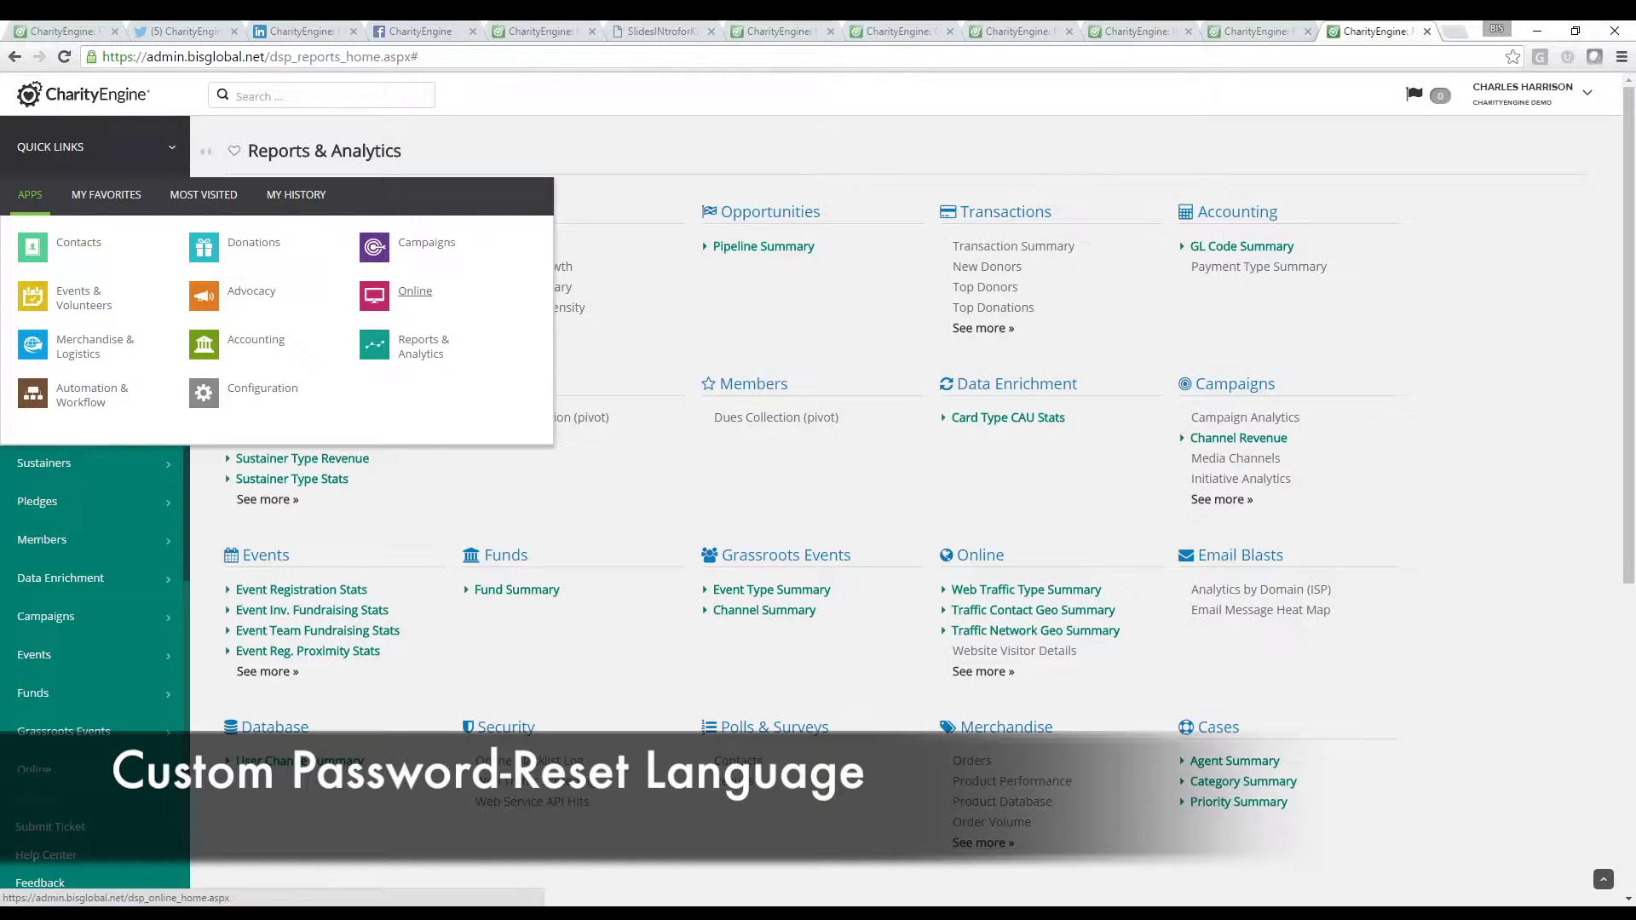
{"action": "left_click", "coordinate": [261, 389]}
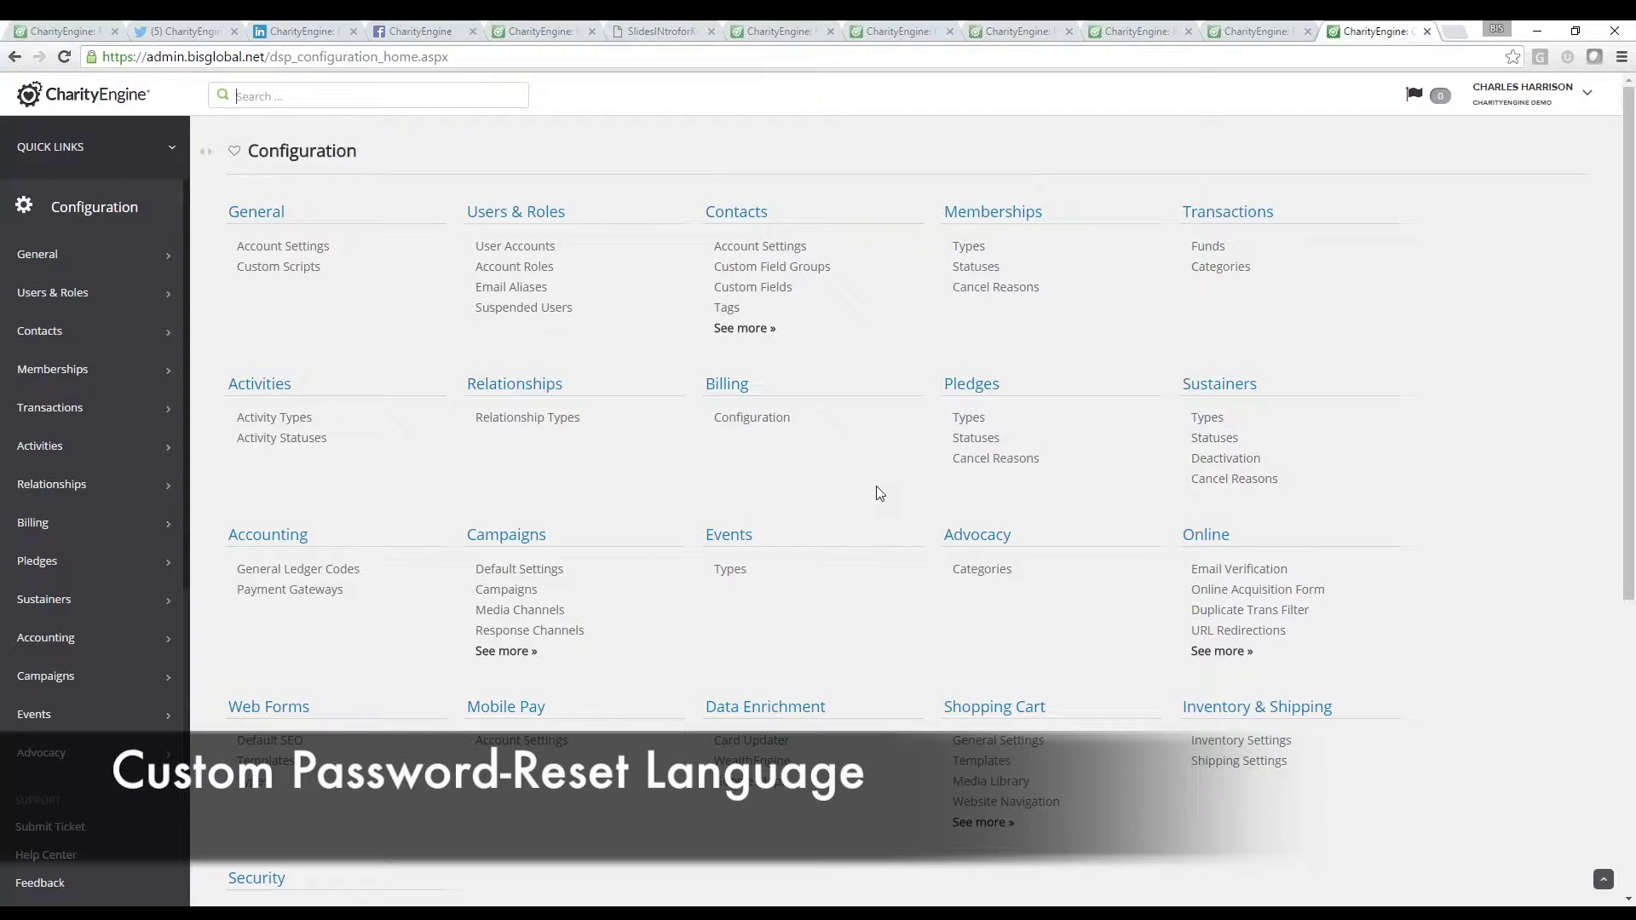
{"action": "scroll", "coordinate": [890, 596], "scroll_direction": "down", "scroll_amount": 1}
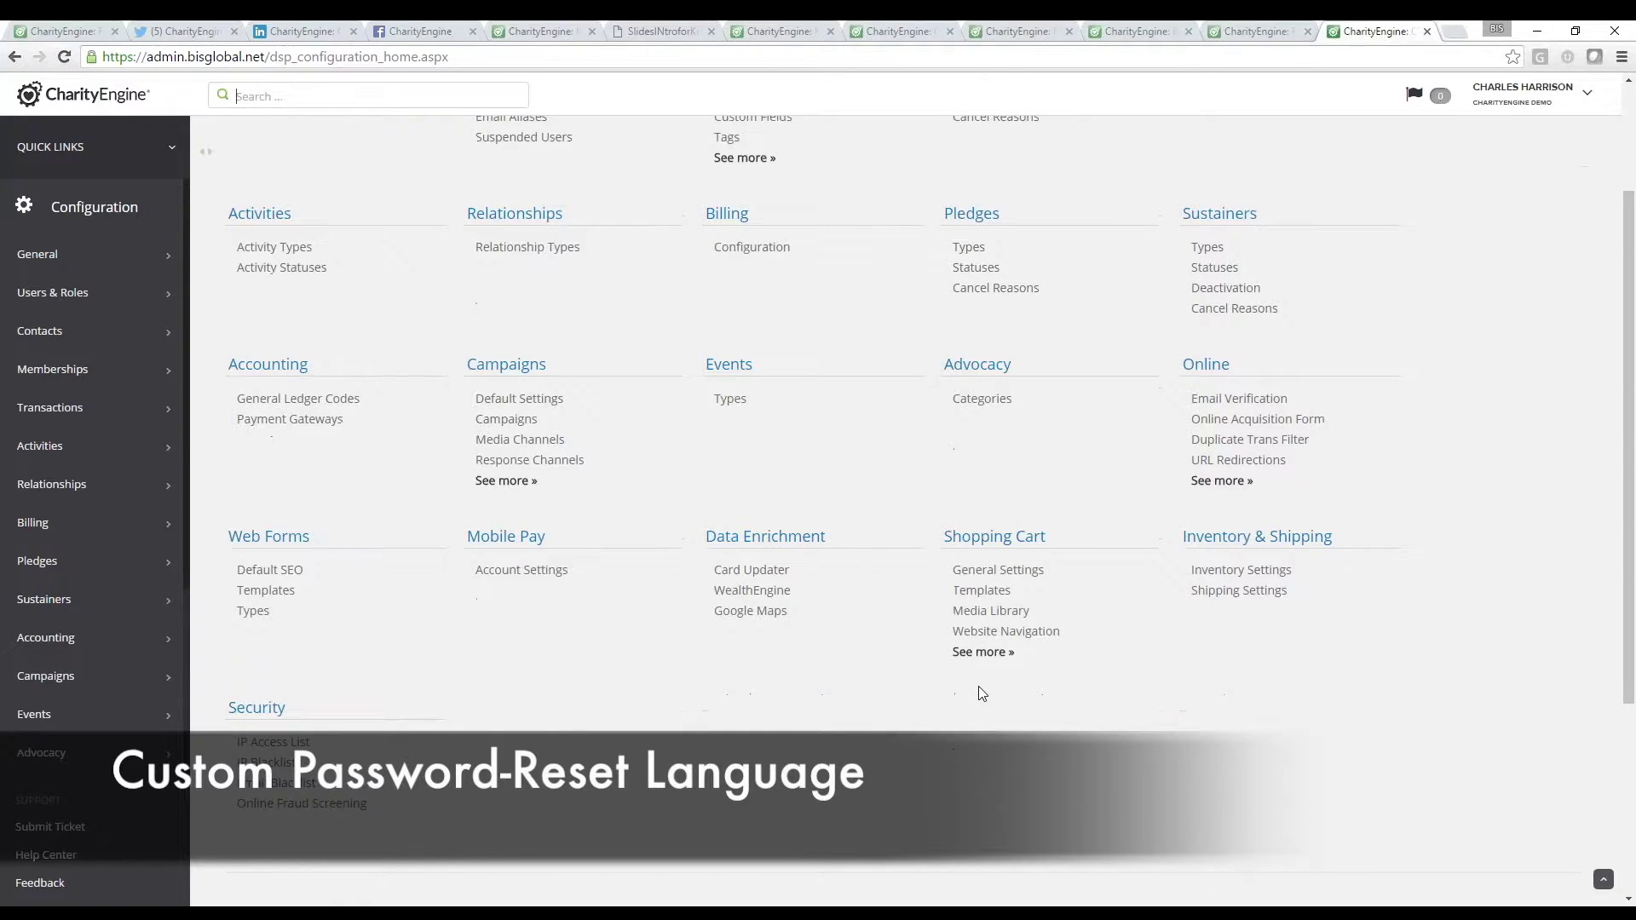
{"action": "left_click", "coordinate": [983, 652]}
{"action": "scroll", "coordinate": [827, 748], "scroll_direction": "down", "scroll_amount": 3}
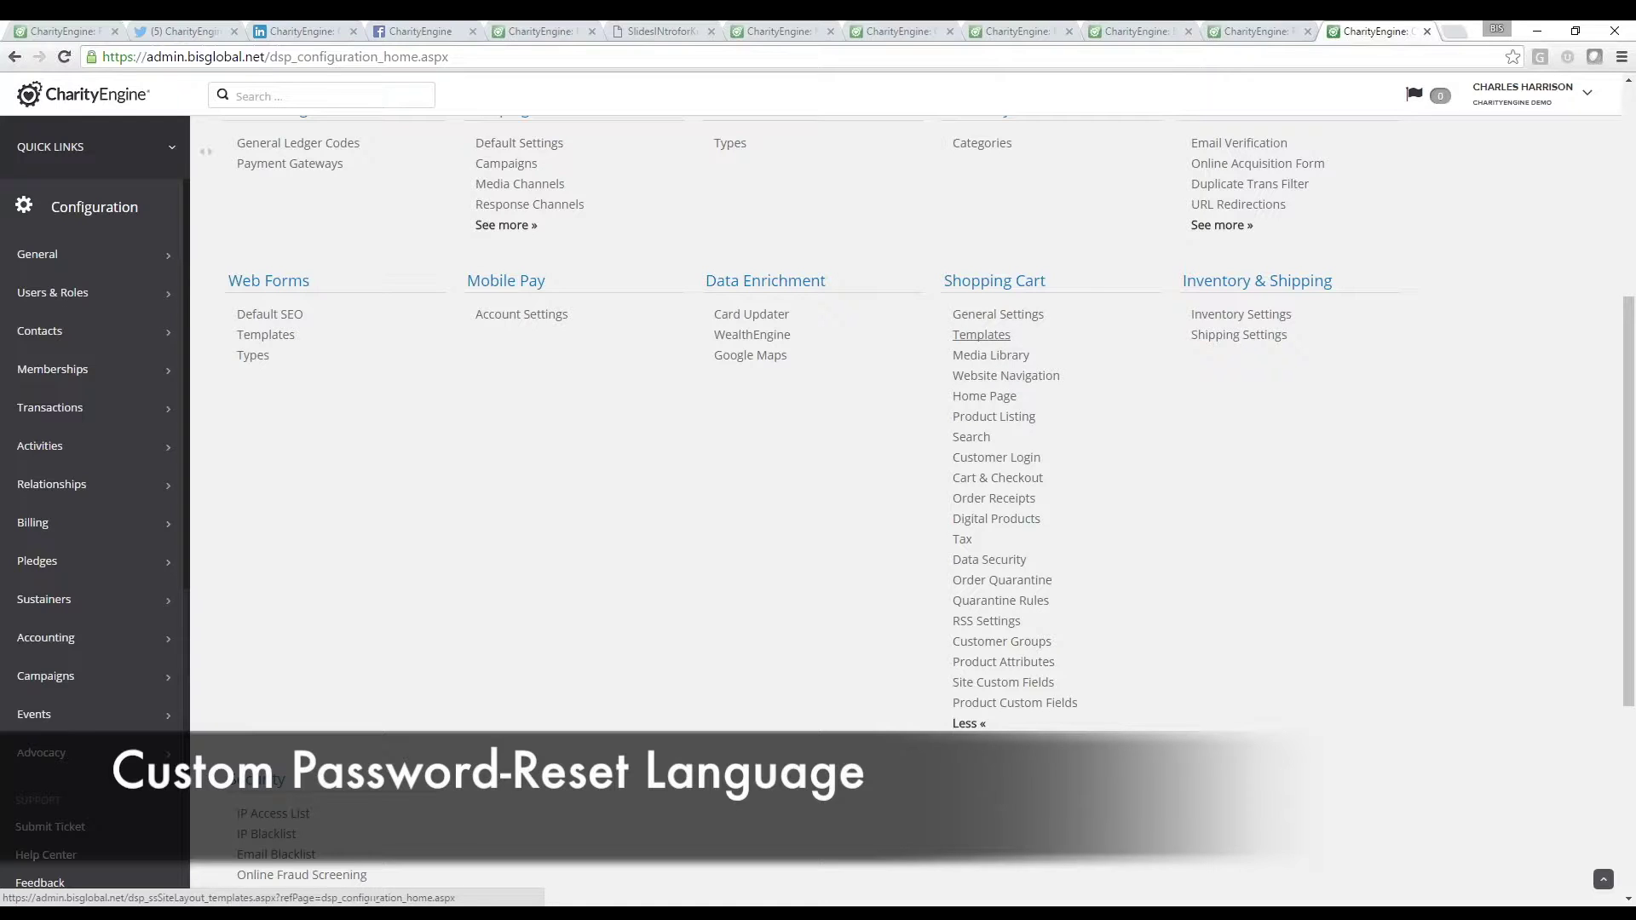
{"action": "left_click", "coordinate": [982, 343]}
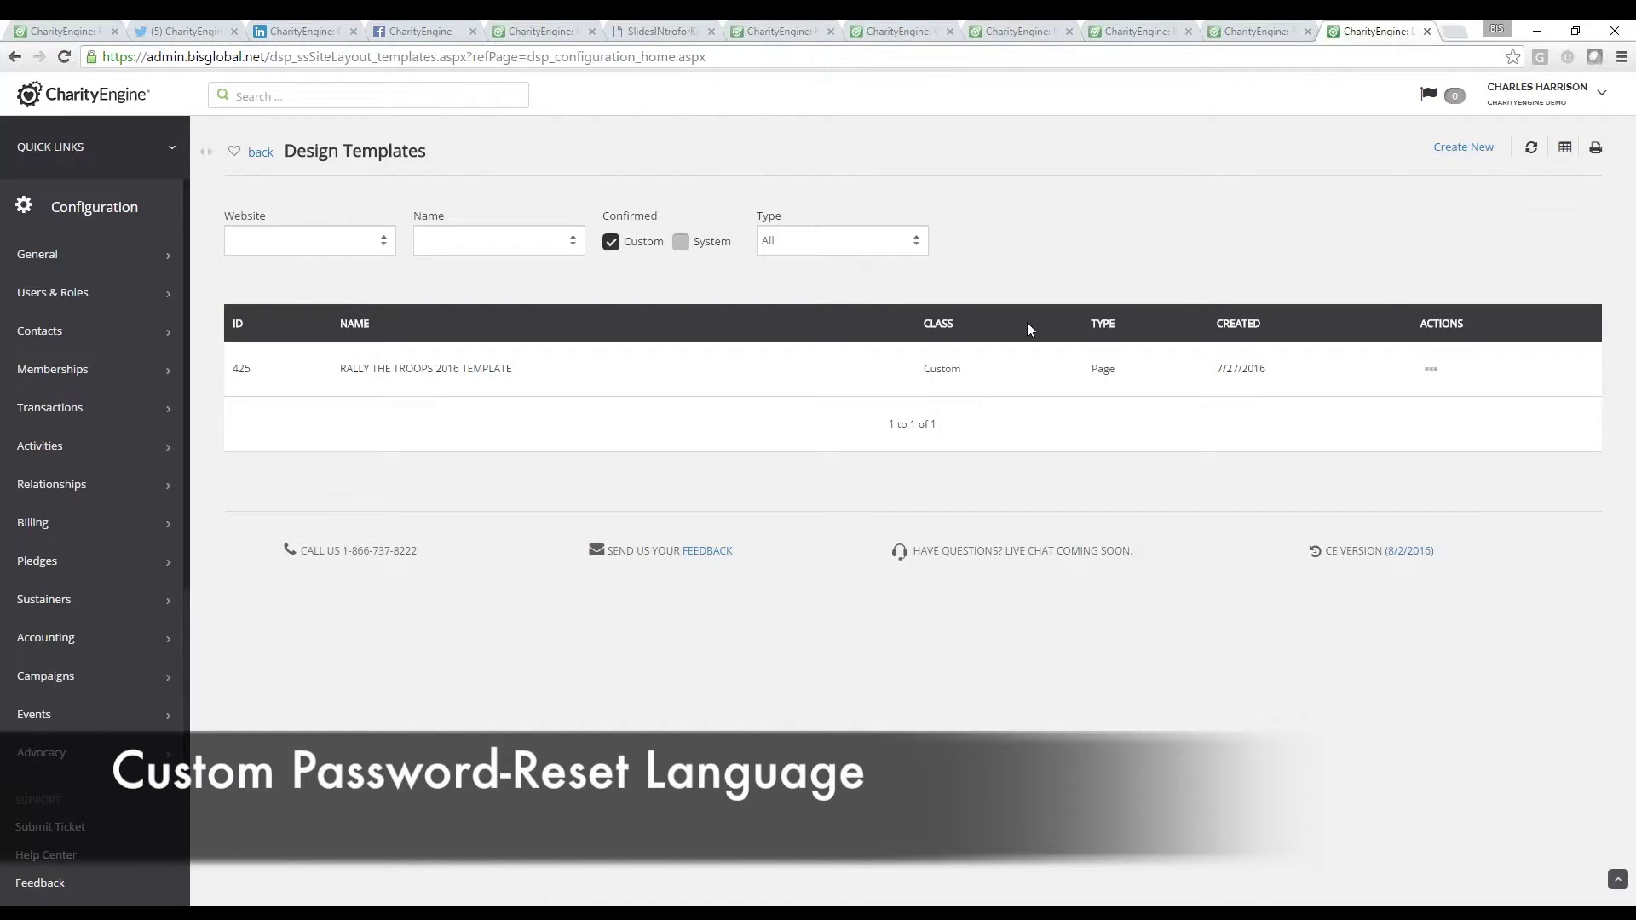
Step: Include system templates alongside the custom ones in the Design Templates list
{"action": "left_click", "coordinate": [680, 243]}
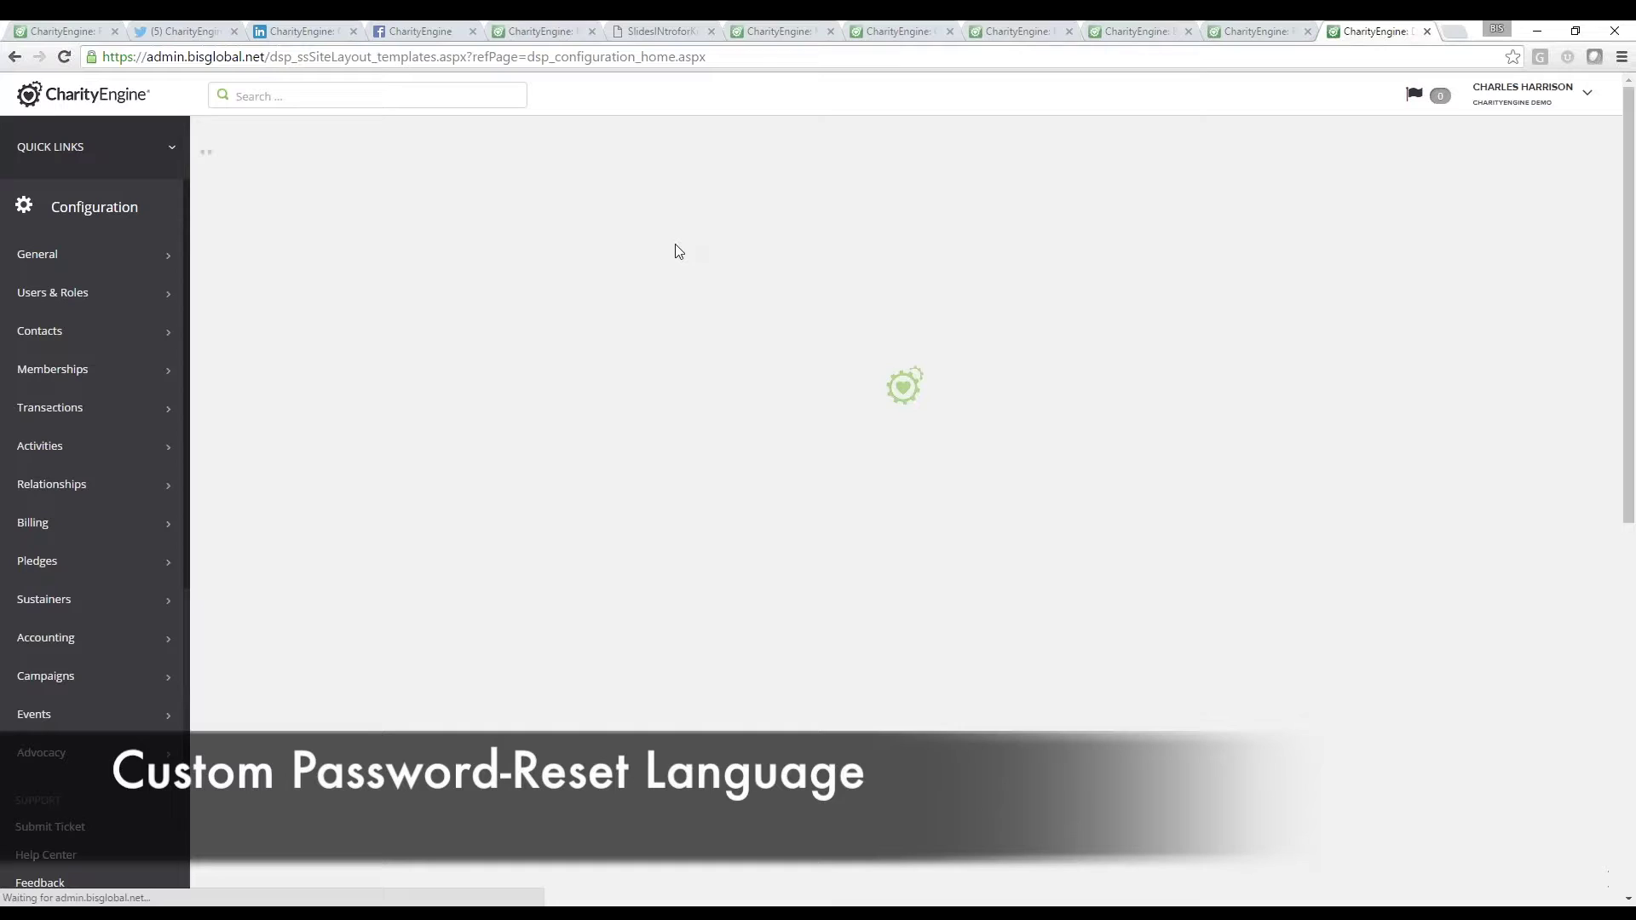
{"action": "scroll", "coordinate": [511, 541], "scroll_direction": "down", "scroll_amount": 3}
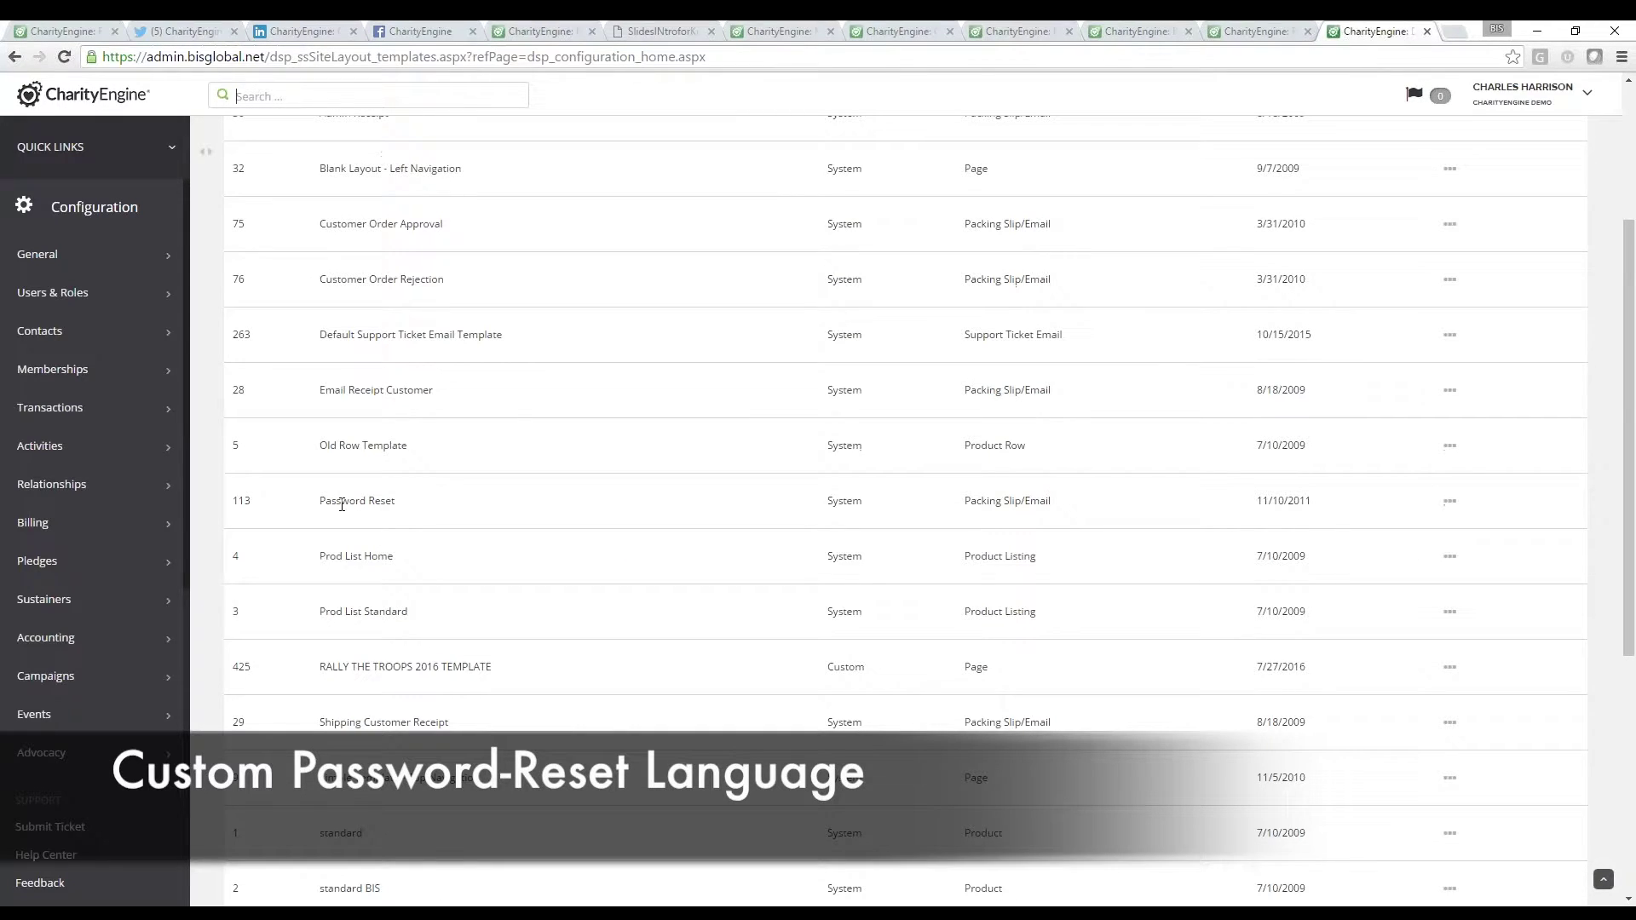
{"action": "scroll", "coordinate": [498, 544], "scroll_direction": "up", "scroll_amount": 3}
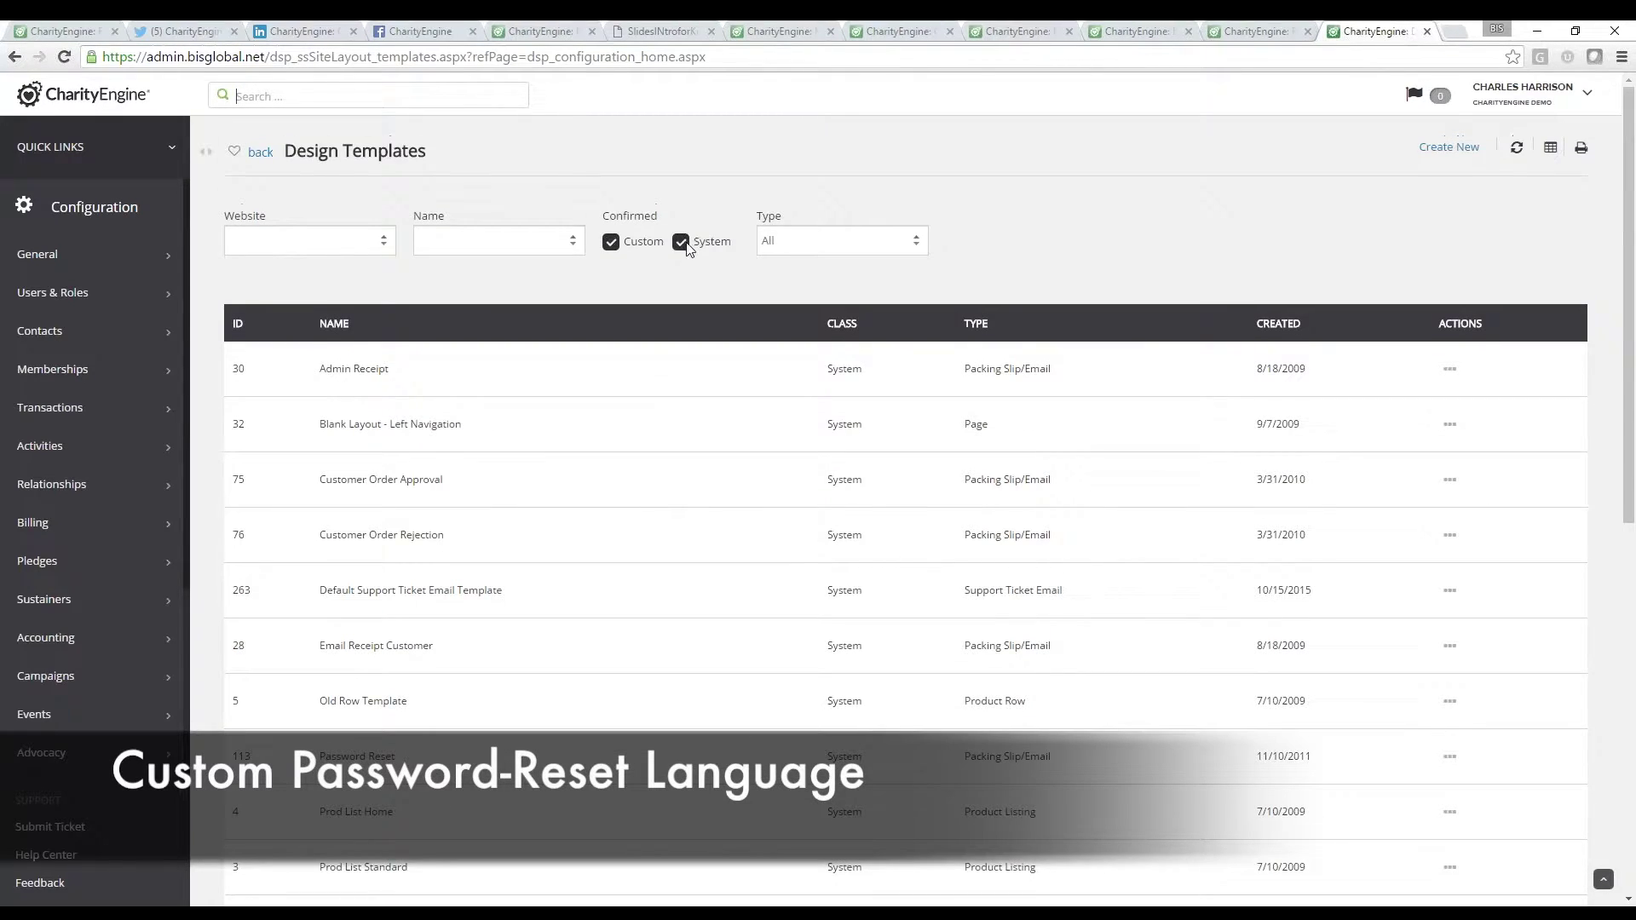
Step: Open the system Password Reset template for management and view its primary file content
{"action": "scroll", "coordinate": [643, 537], "scroll_direction": "down", "scroll_amount": 3}
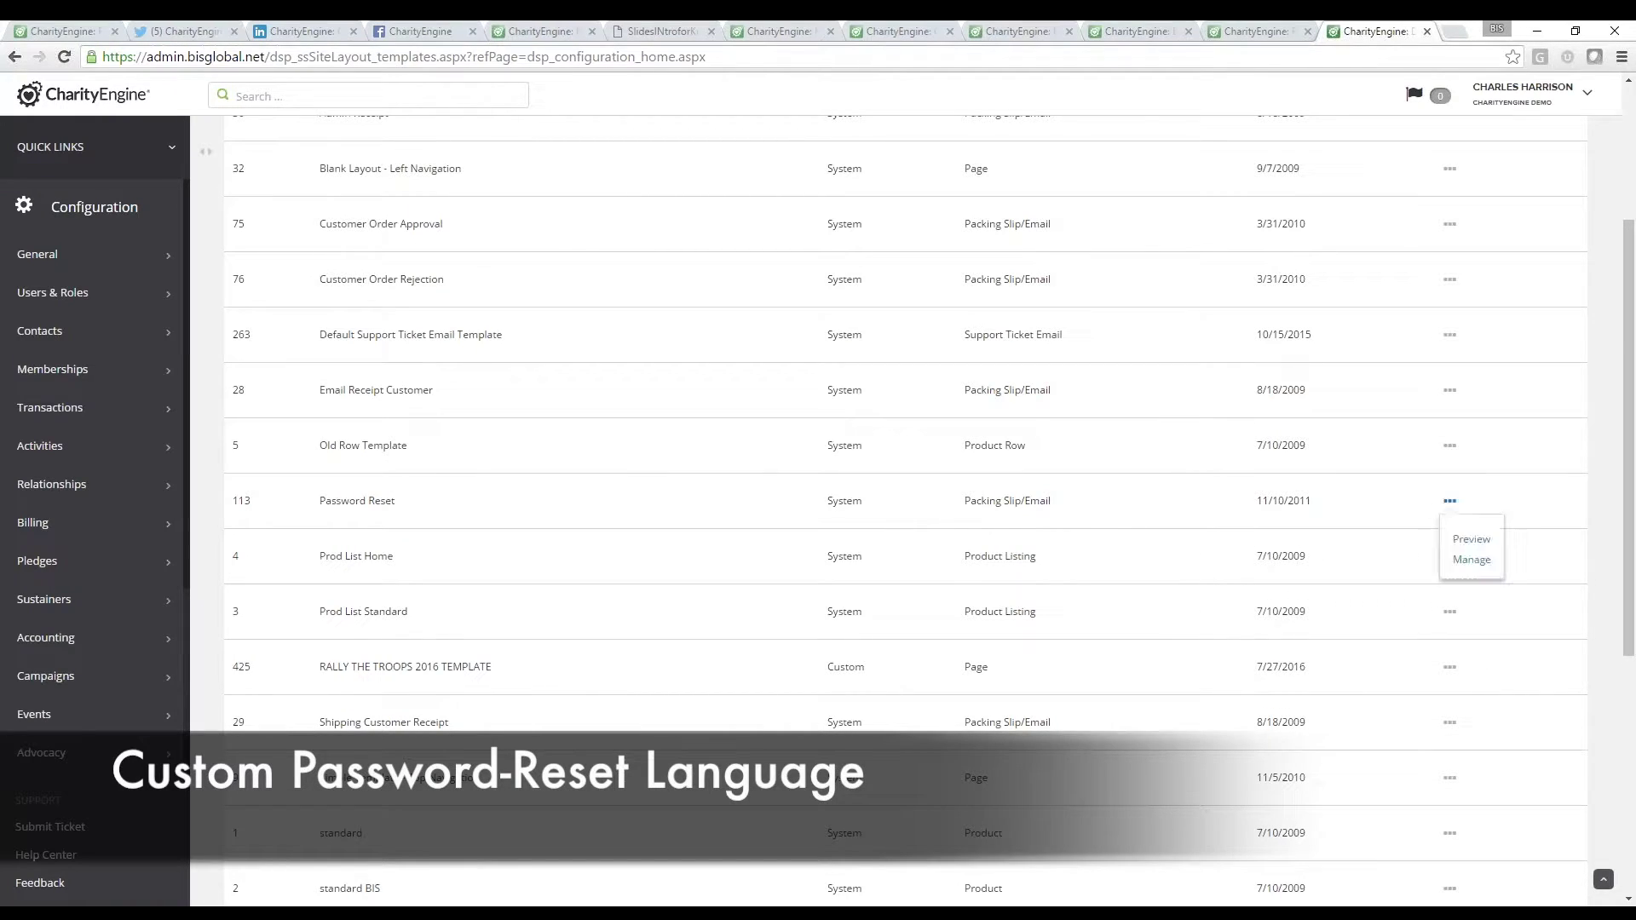
{"action": "mouse_move", "coordinate": [1449, 501]}
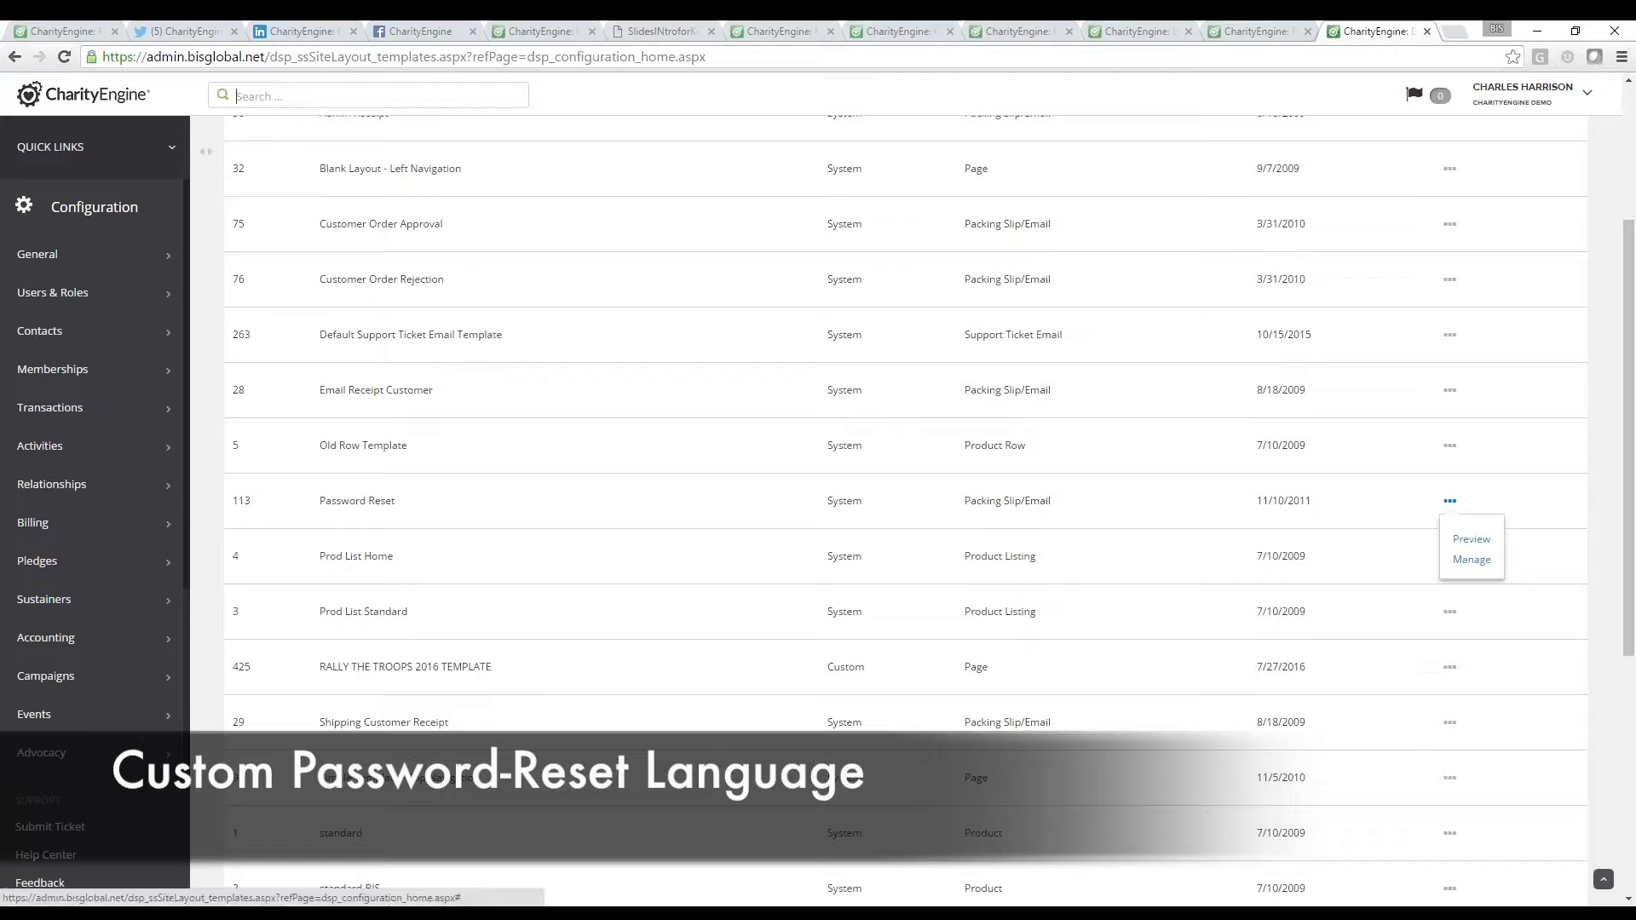
{"action": "left_click", "coordinate": [1470, 561]}
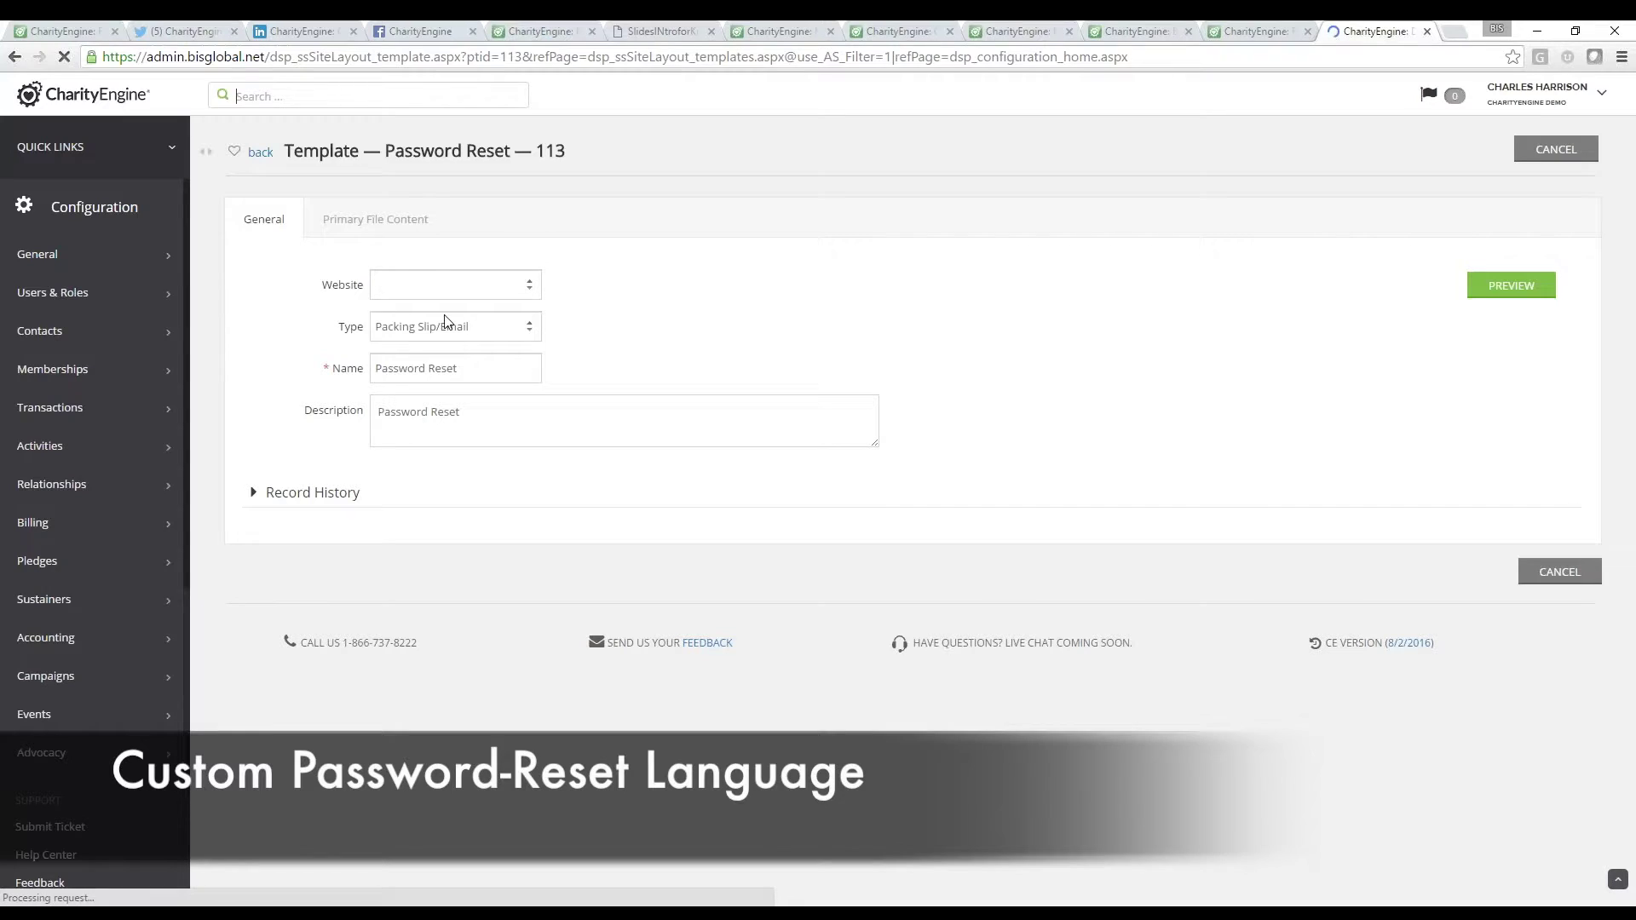
{"action": "left_click", "coordinate": [407, 223]}
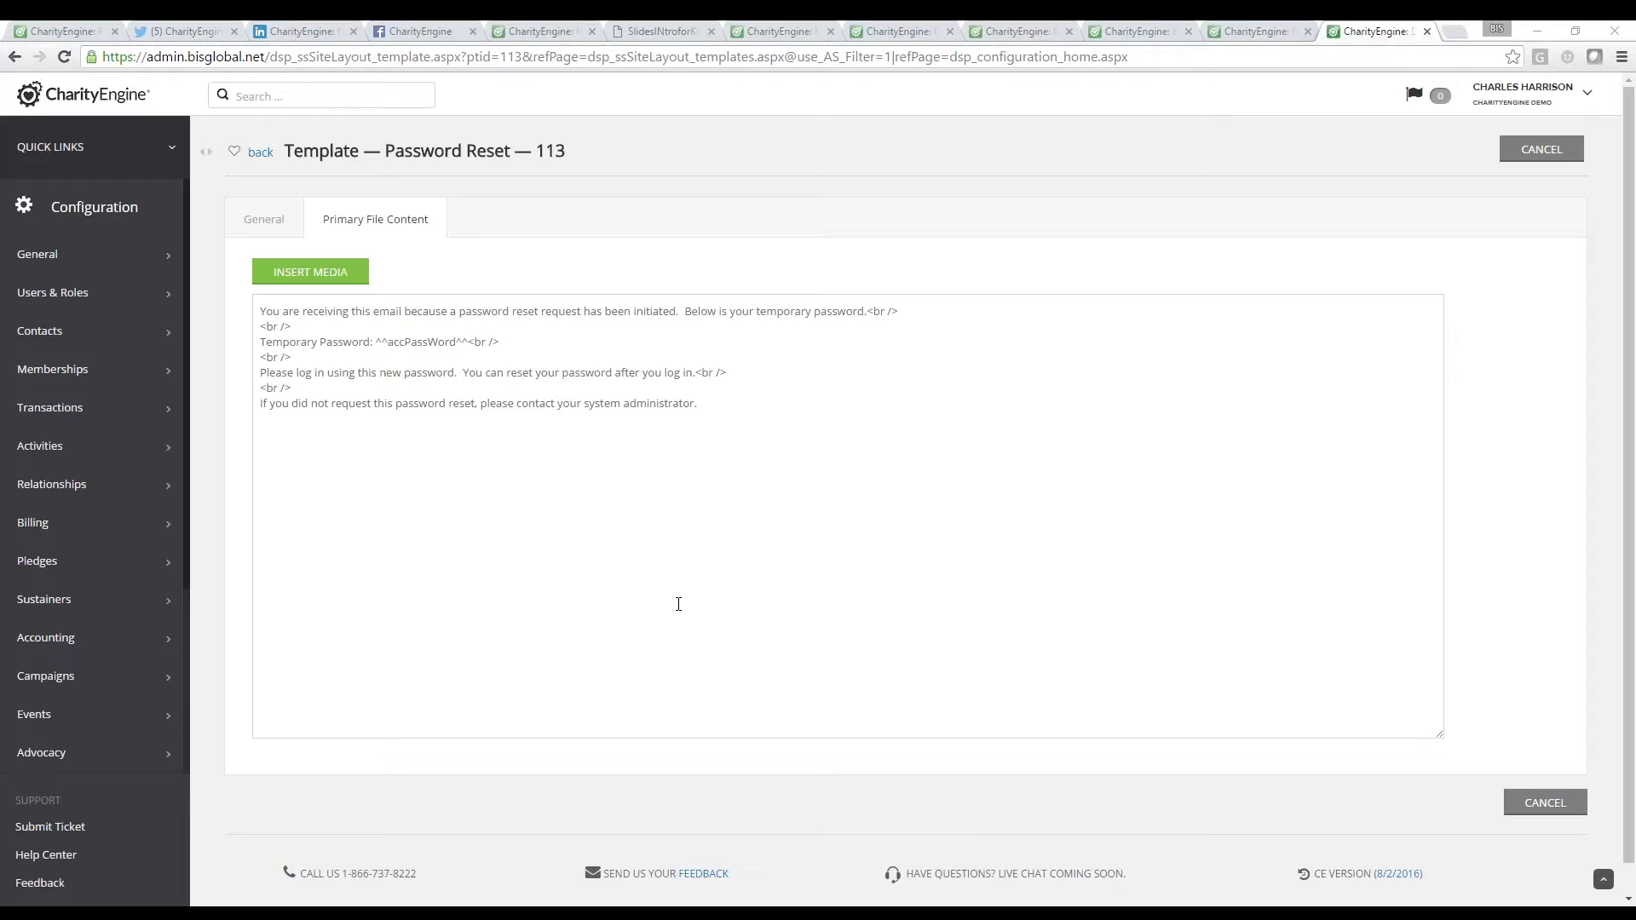
Step: Open the release notes for the current CE version and review the new functionality and bug fixes
{"action": "left_click", "coordinate": [1397, 874]}
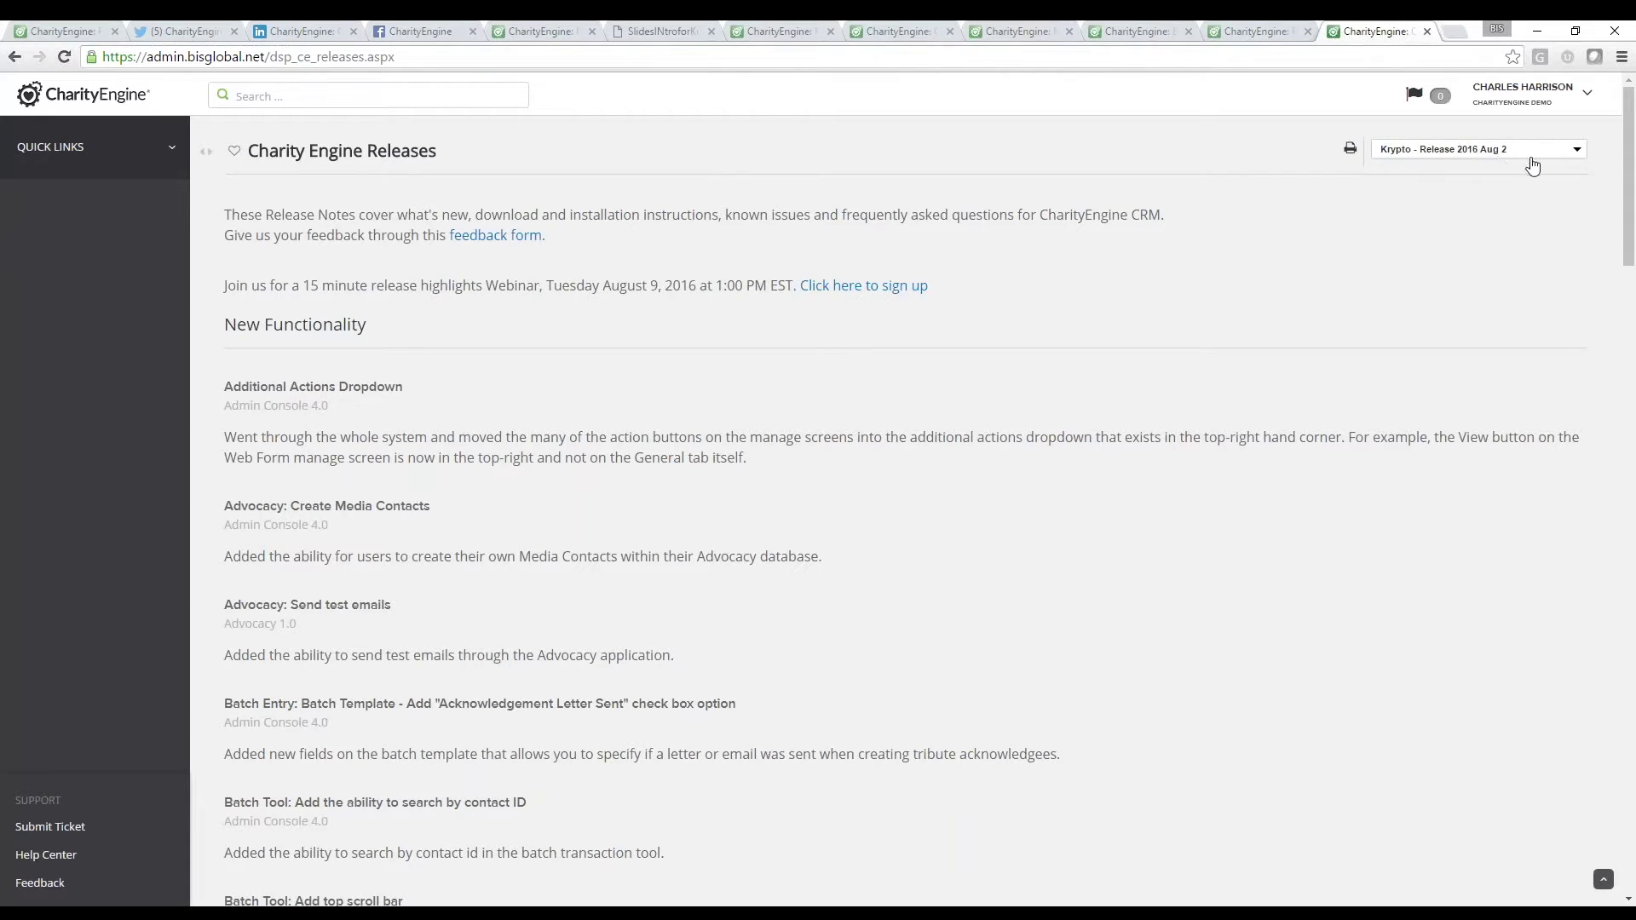
{"action": "scroll", "coordinate": [1088, 833], "scroll_direction": "down", "scroll_amount": 20}
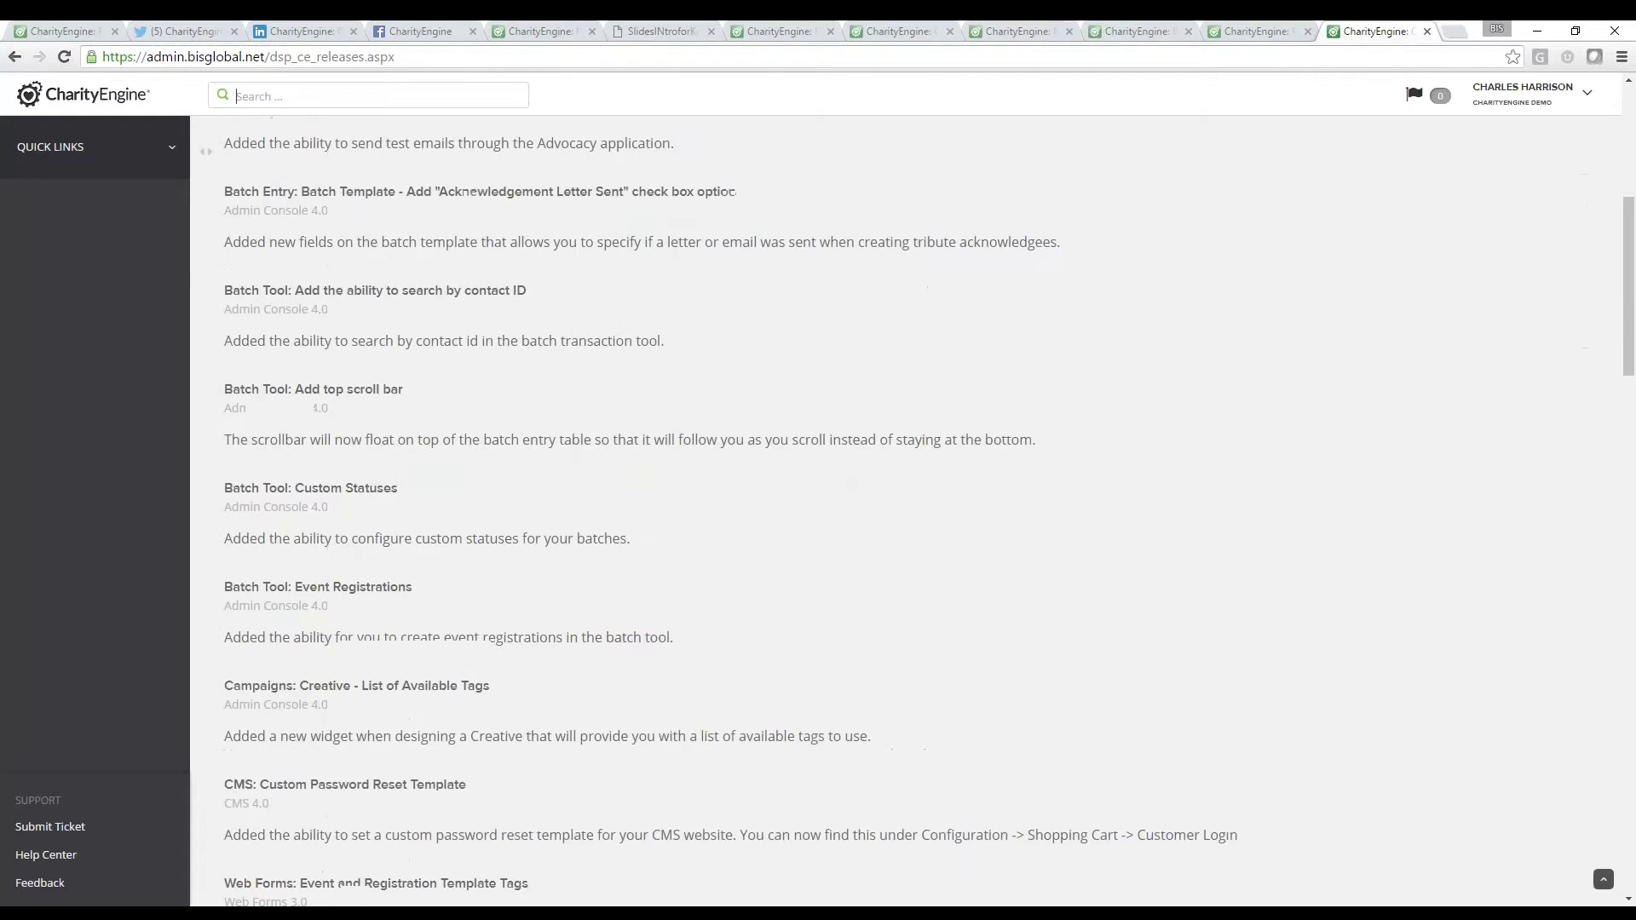
{"action": "left_click_drag", "start_coordinate": [1628, 579], "coordinate": [1424, 862]}
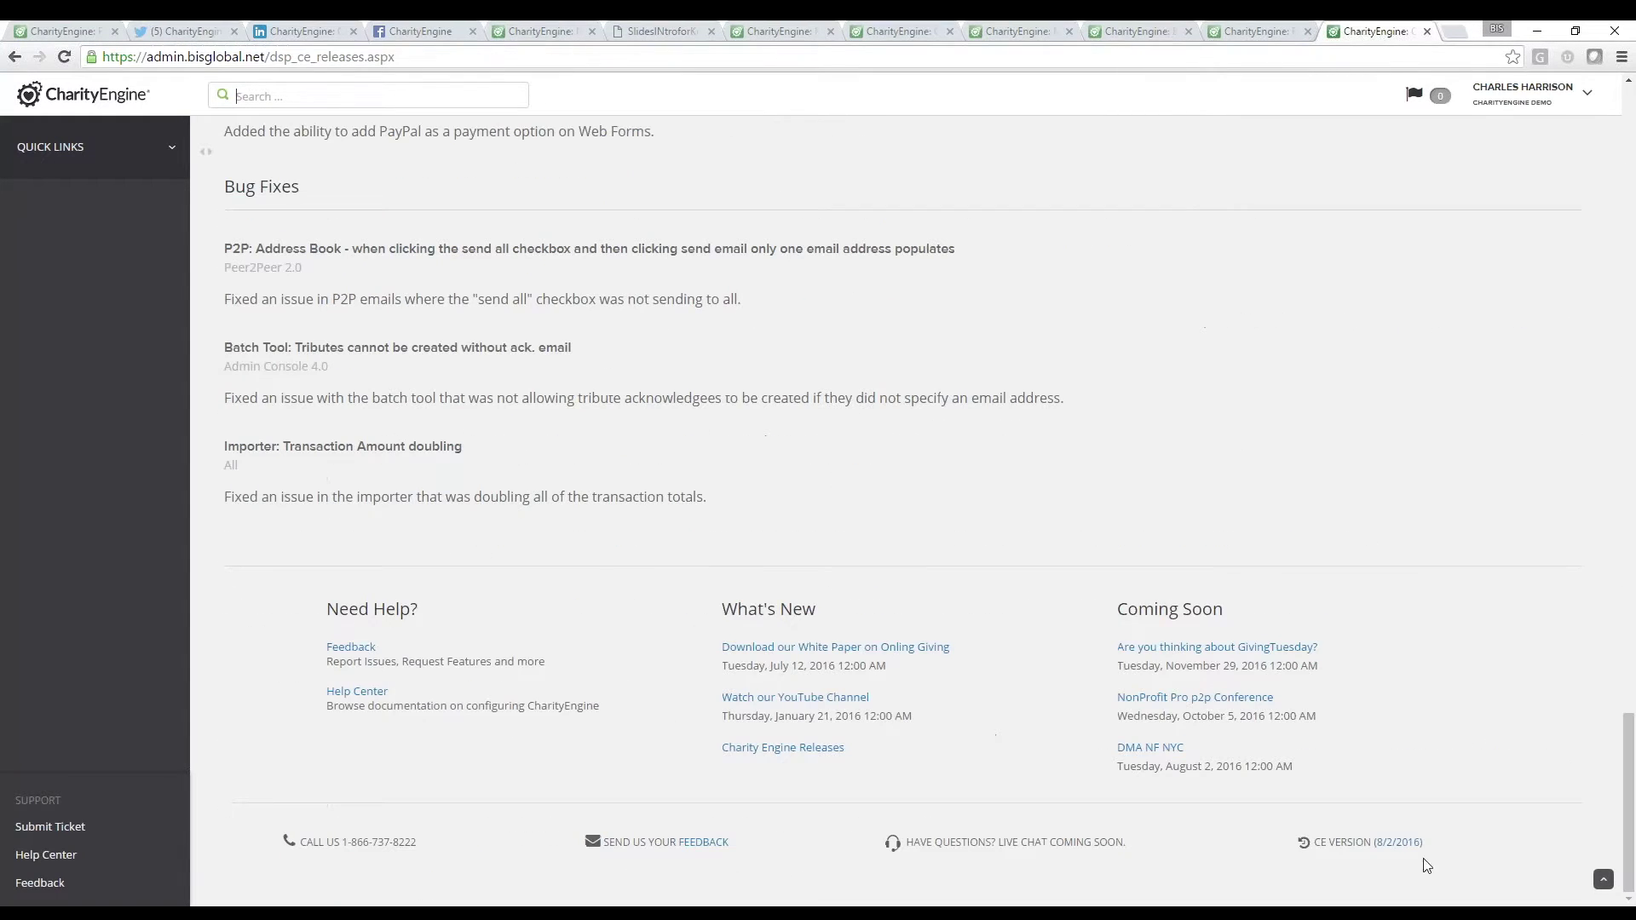
{"action": "scroll", "coordinate": [1454, 724], "scroll_direction": "up", "scroll_amount": 20}
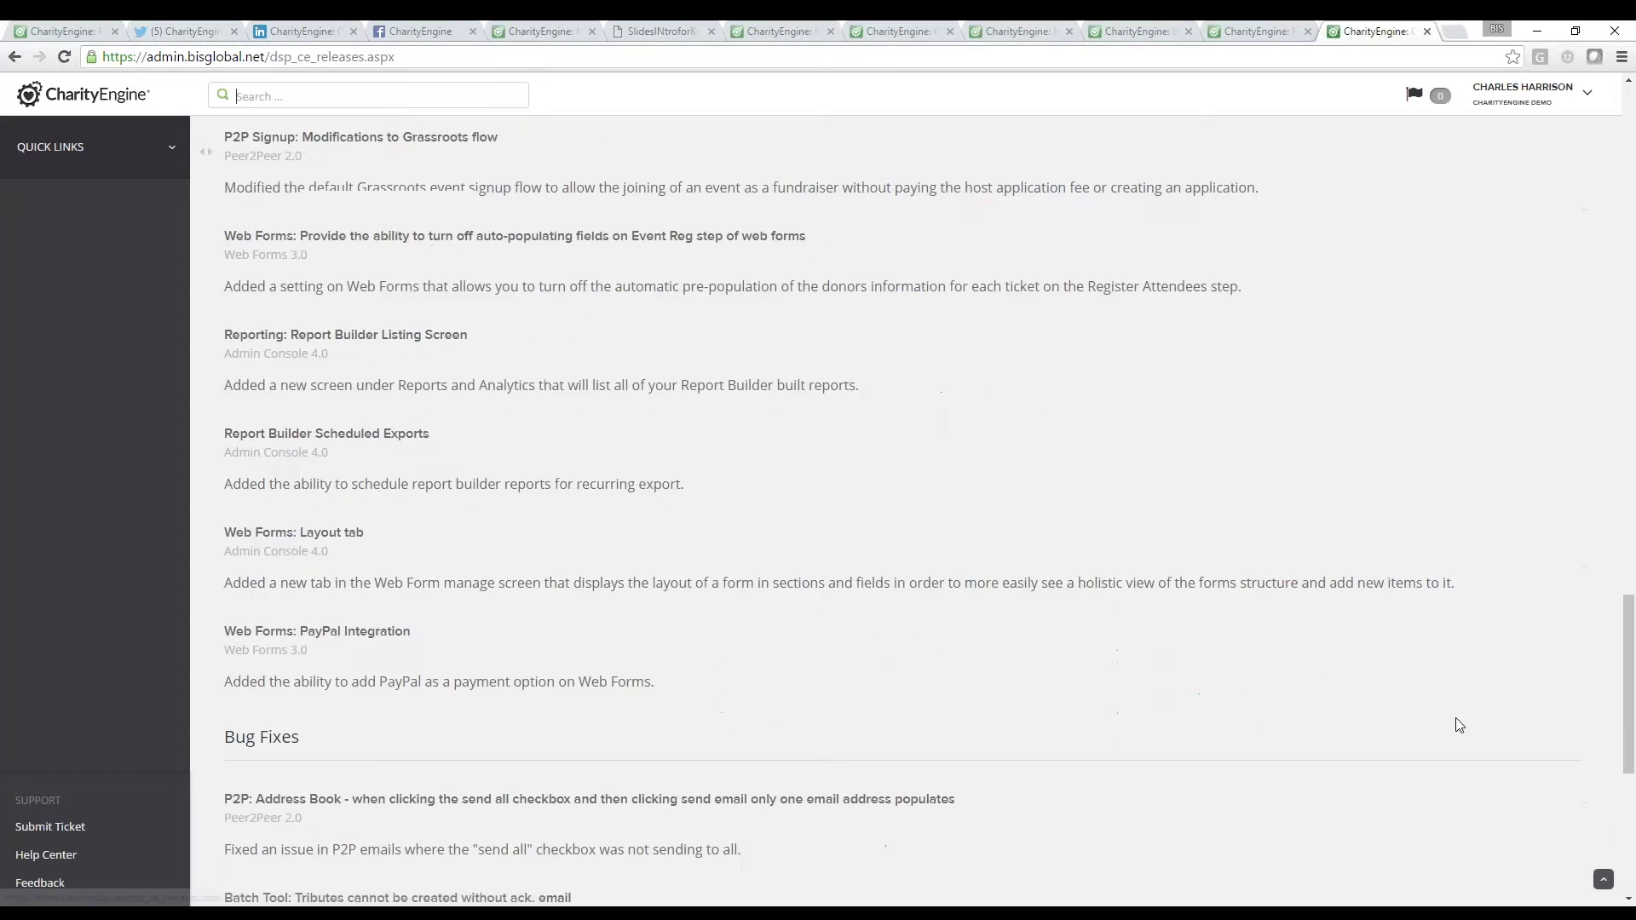
{"action": "scroll", "coordinate": [1462, 247], "scroll_direction": "up", "scroll_amount": 9}
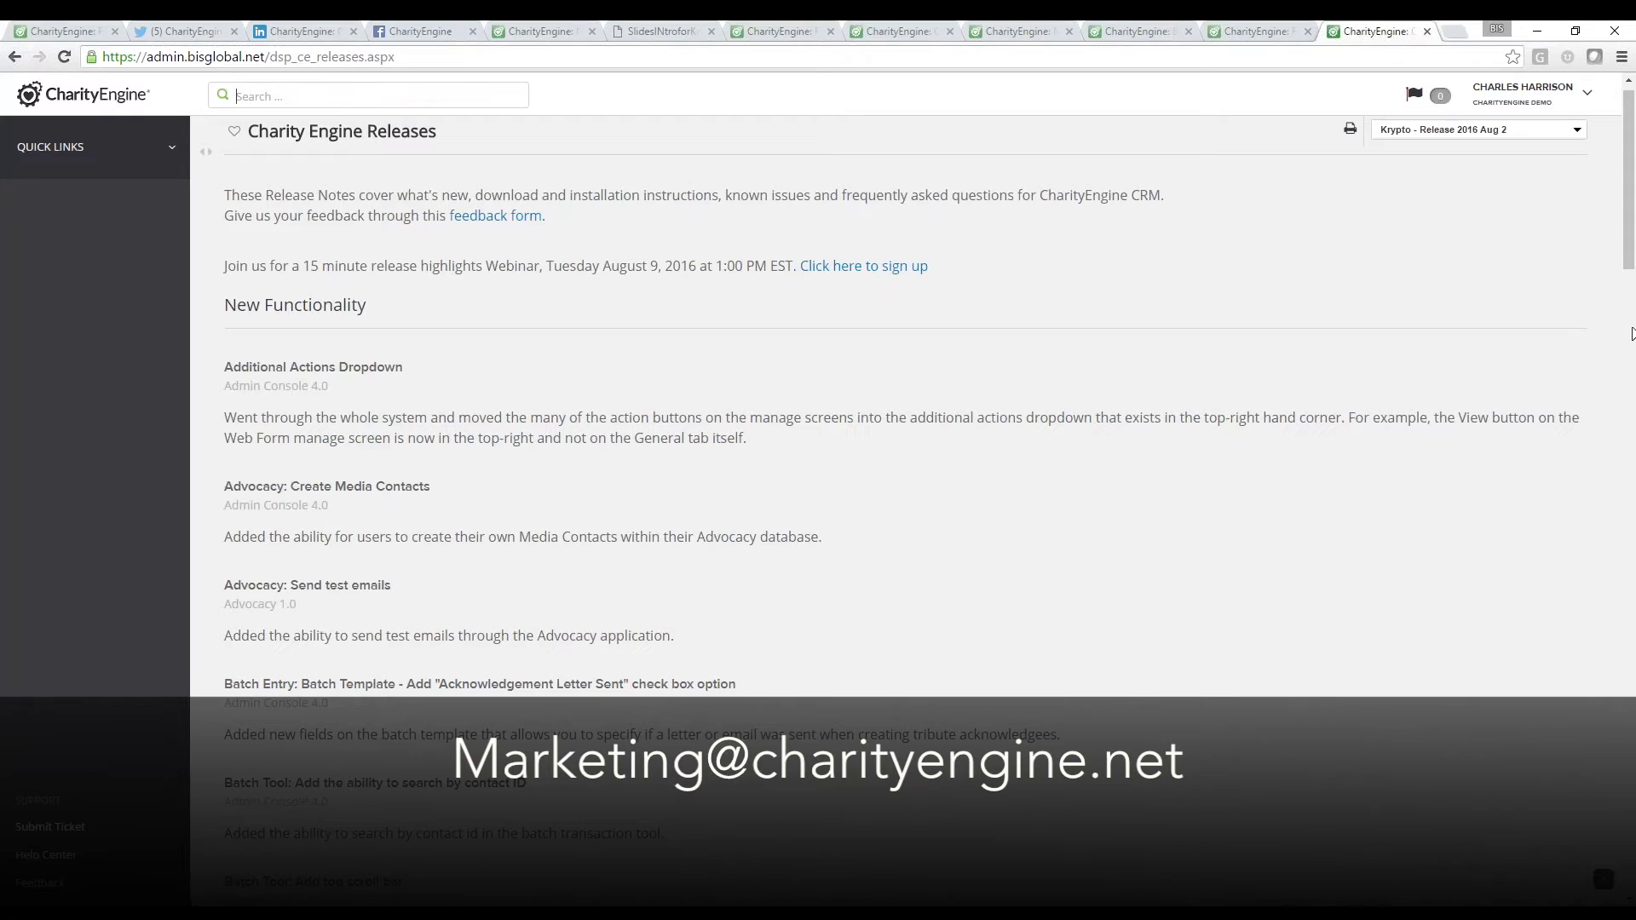
{"action": "scroll", "coordinate": [1634, 373], "scroll_direction": "down", "scroll_amount": 15}
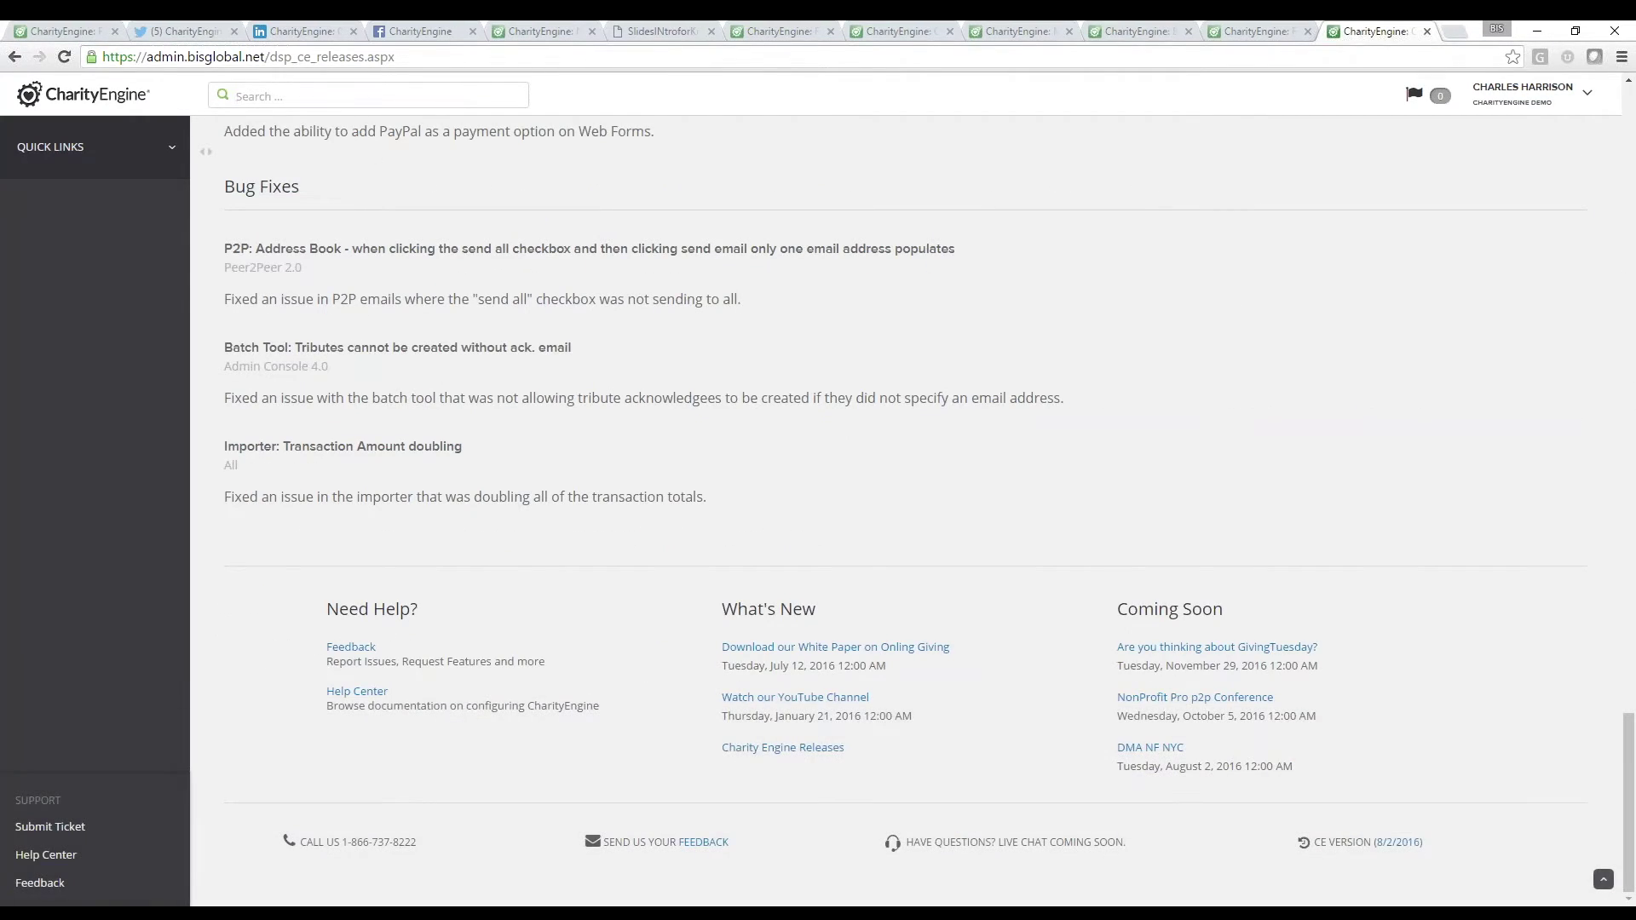
Step: Switch to CharityEngine's Twitter profile page
{"action": "left_click", "coordinate": [203, 30]}
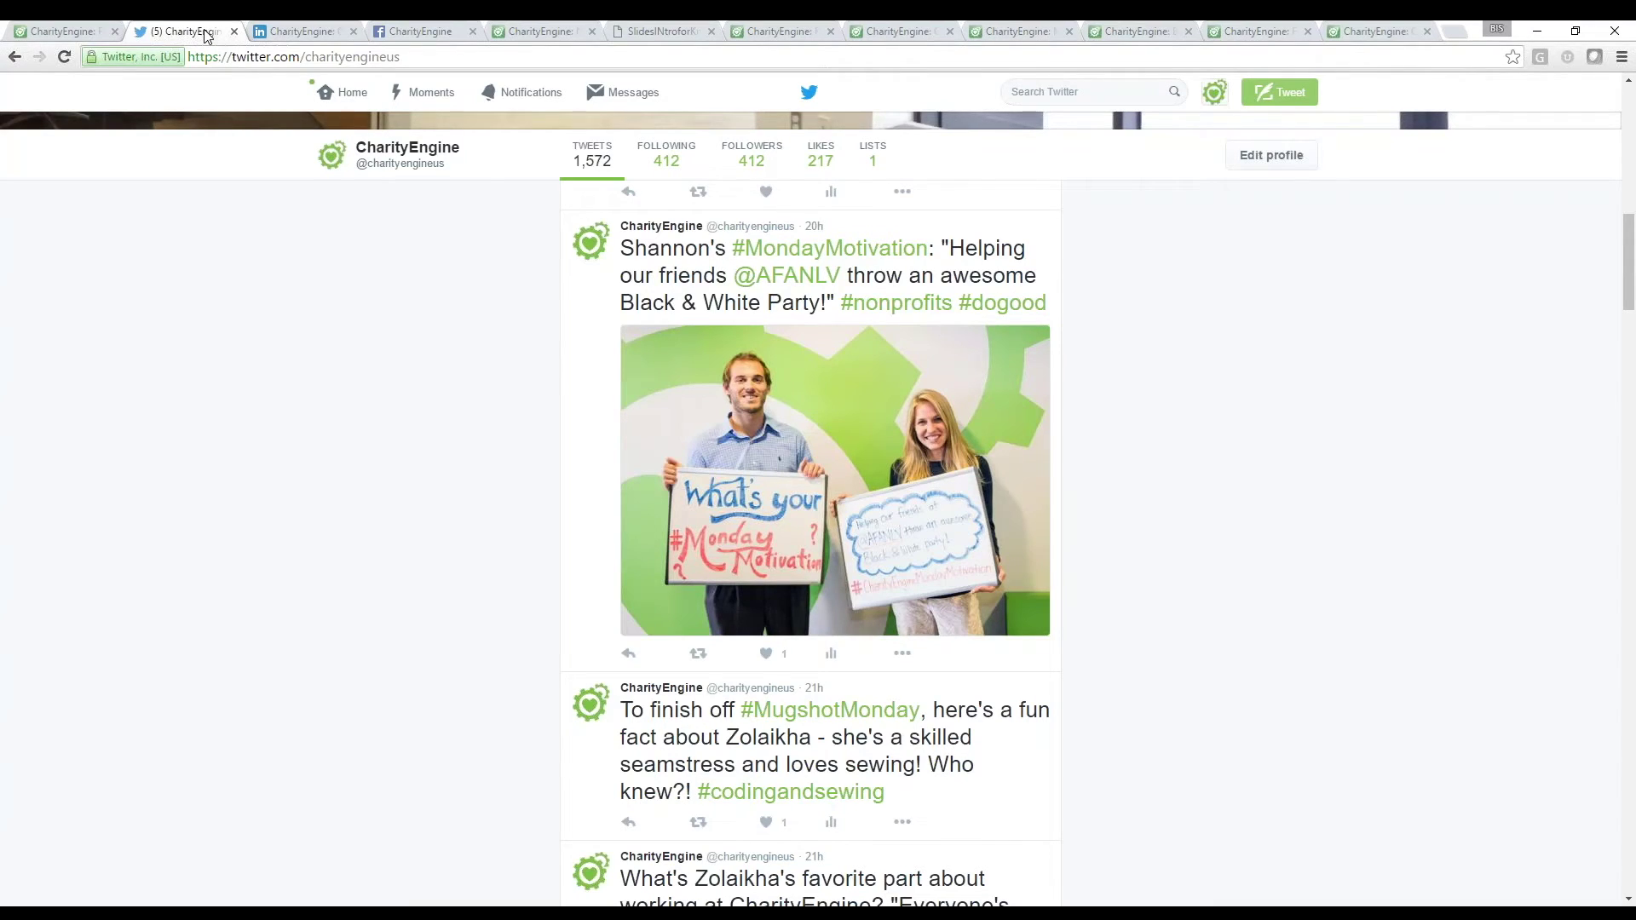